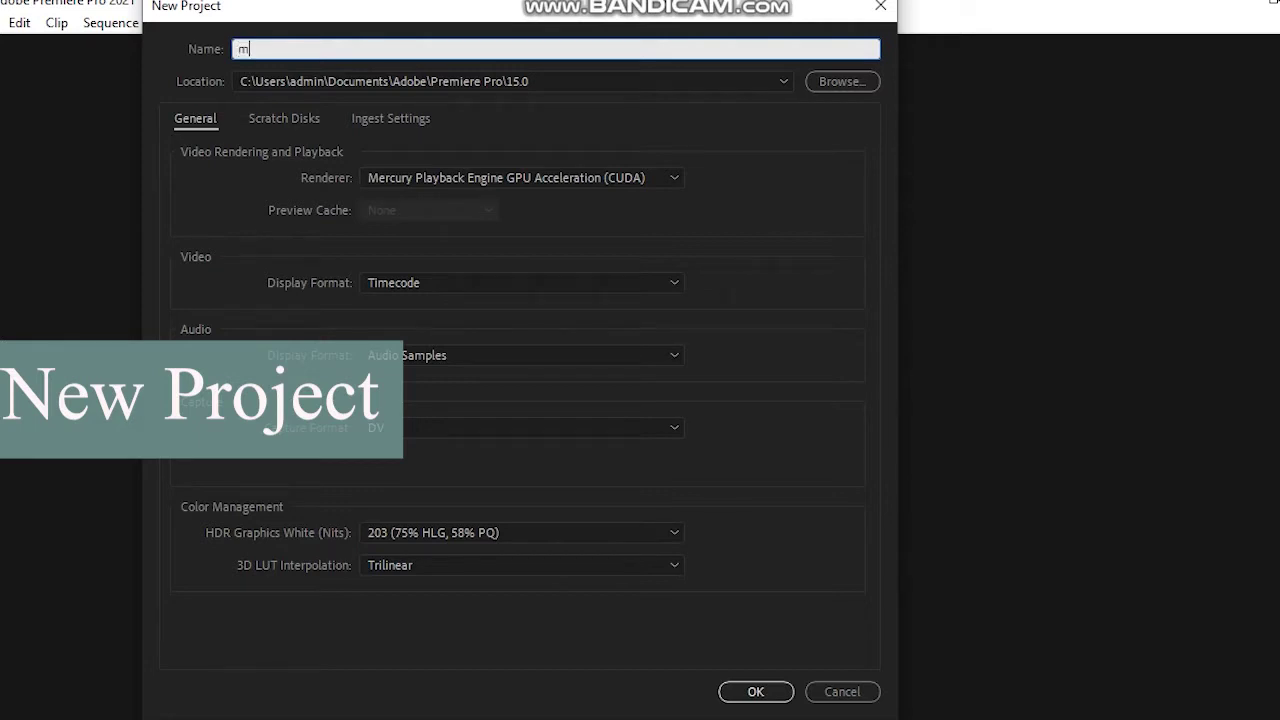
Name the new project "motion video" and create it with the default settings.
text(ion video)
key(ctrl+shift+Left)
key(ctrl+shift+Left)
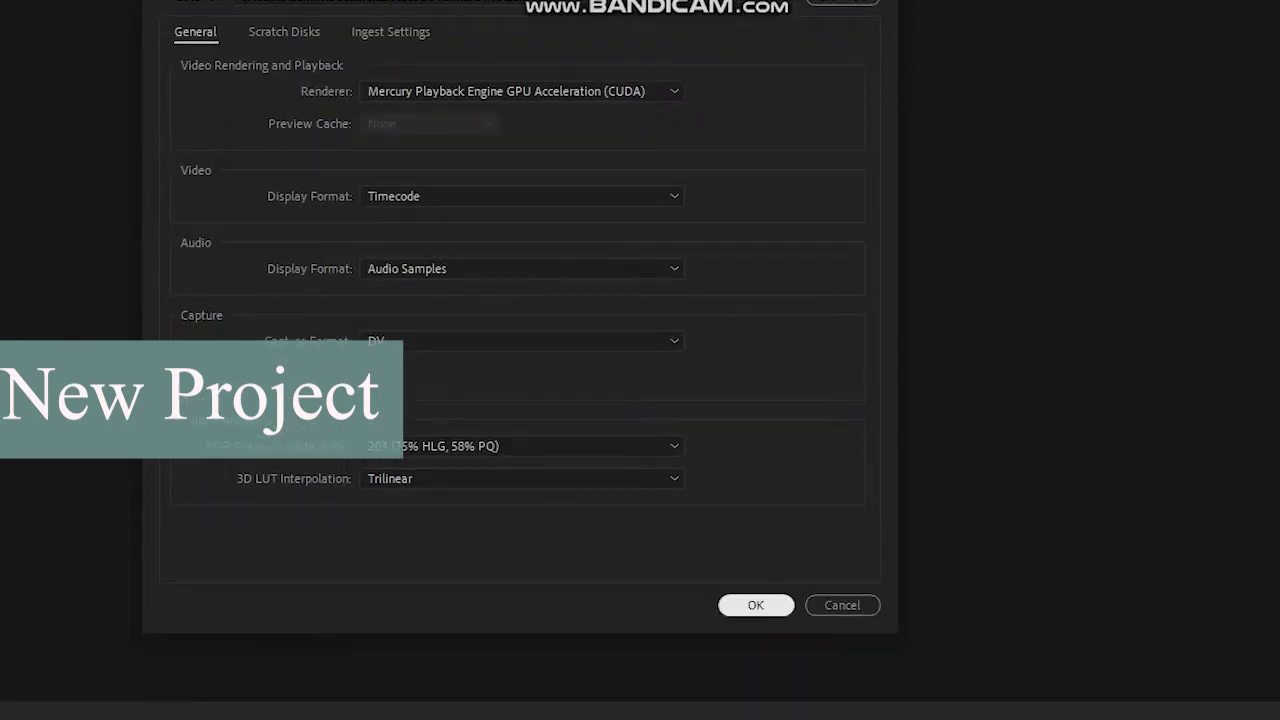
key(Return)
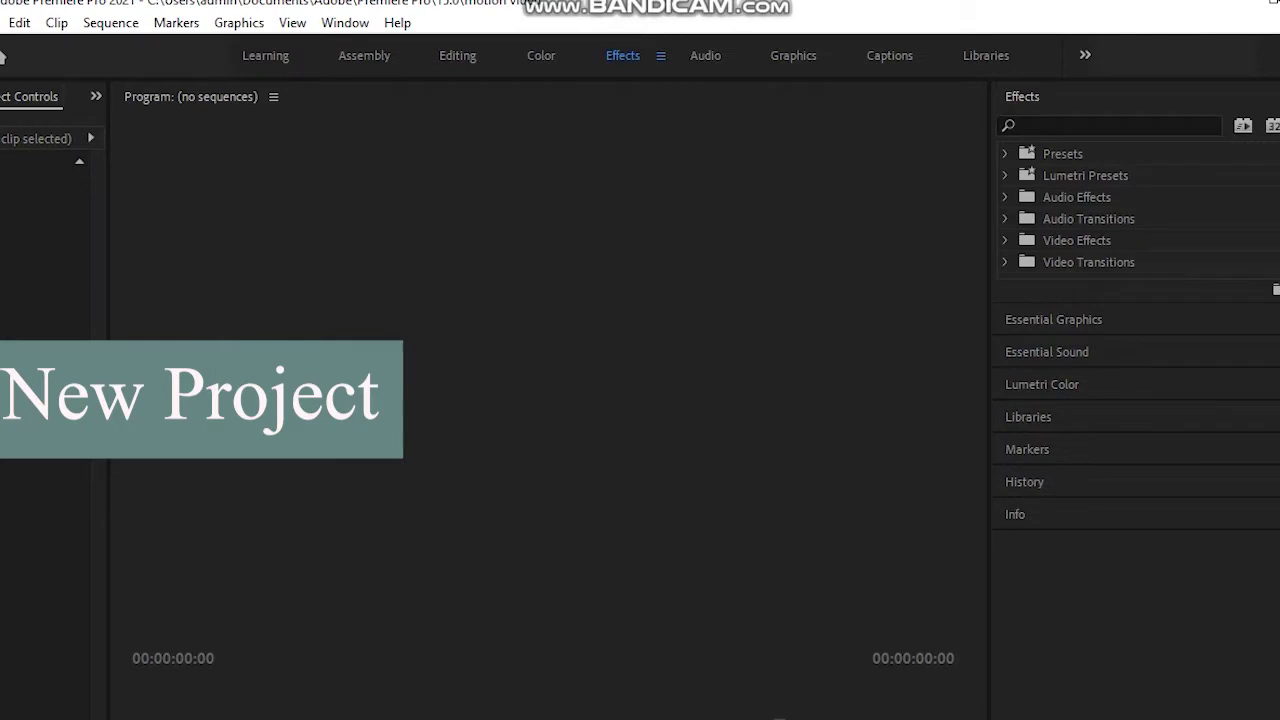
Reset the Effects workspace to its saved layout.
click(345, 22)
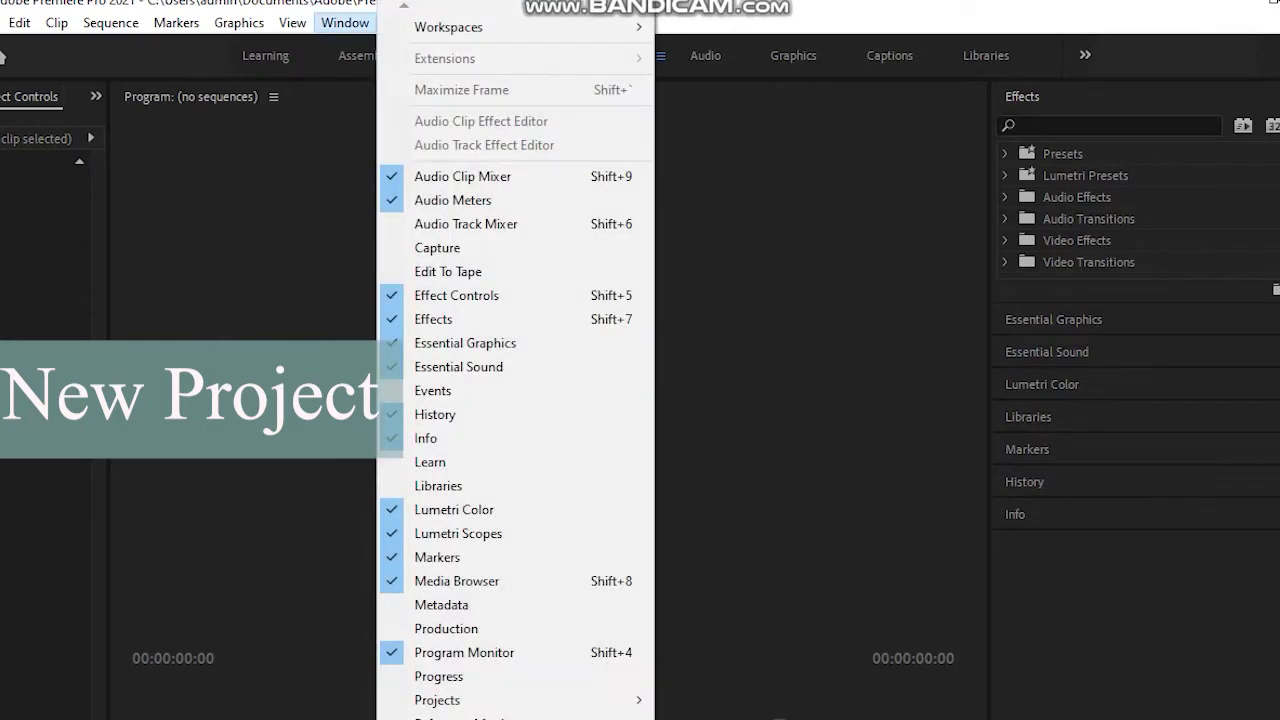
mouse_move(450, 22)
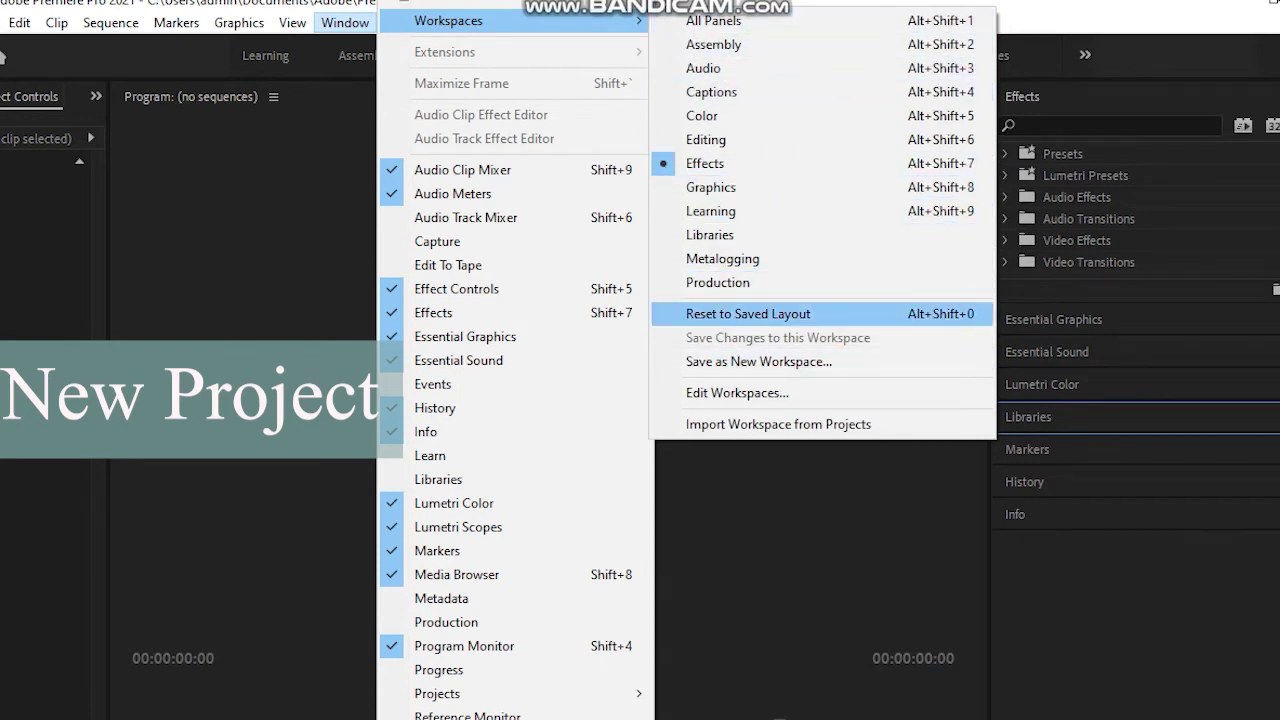
click(748, 313)
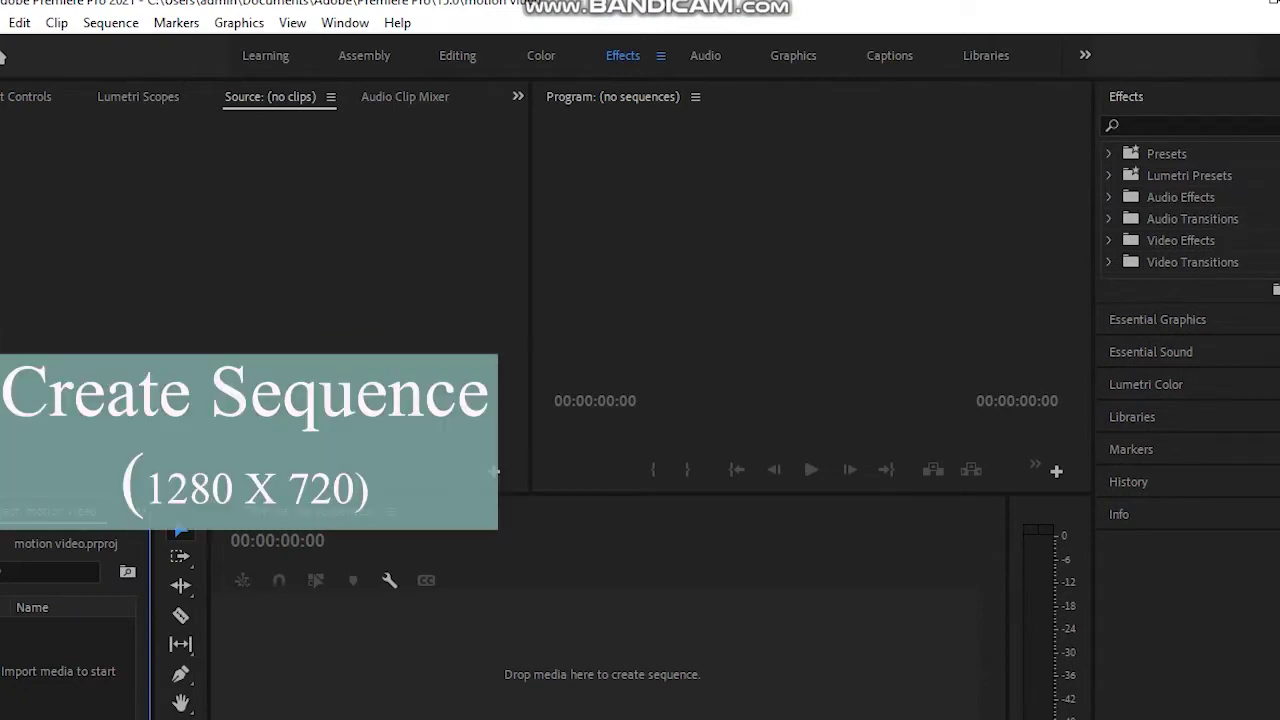
Start a new sequence from the project bin and set its editing mode to Custom.
right_click(60, 576)
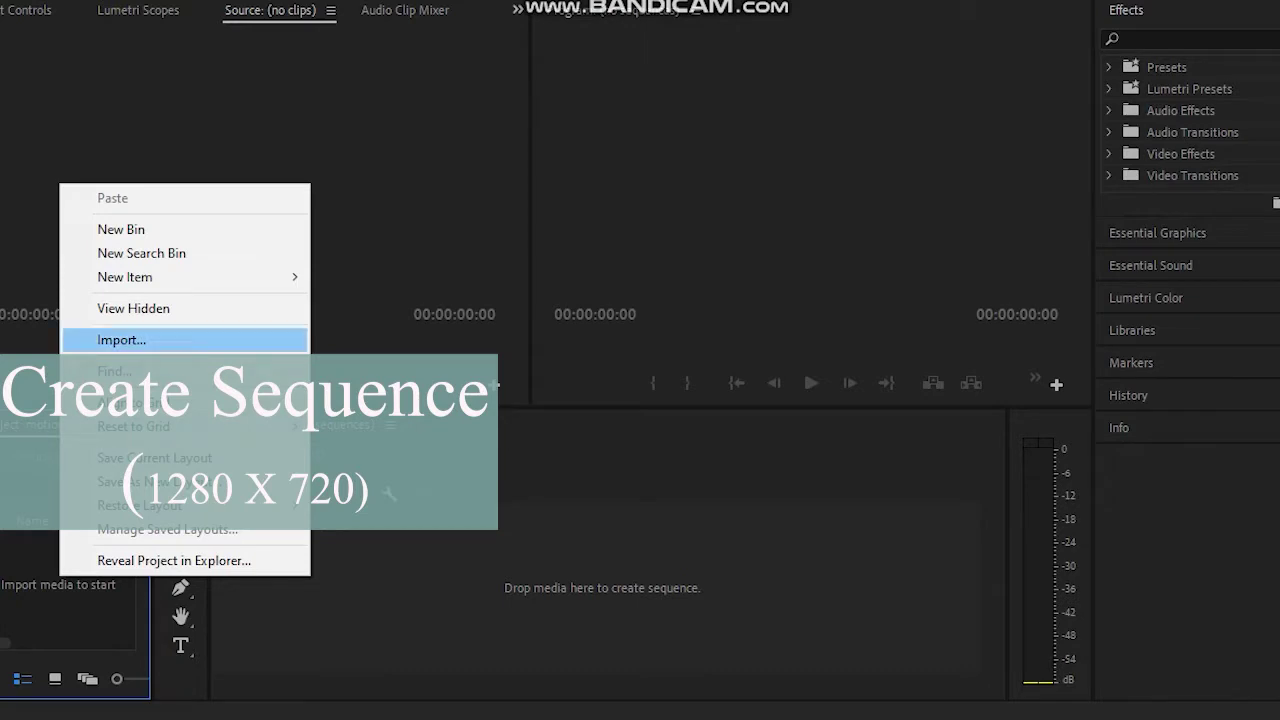
mouse_move(150, 277)
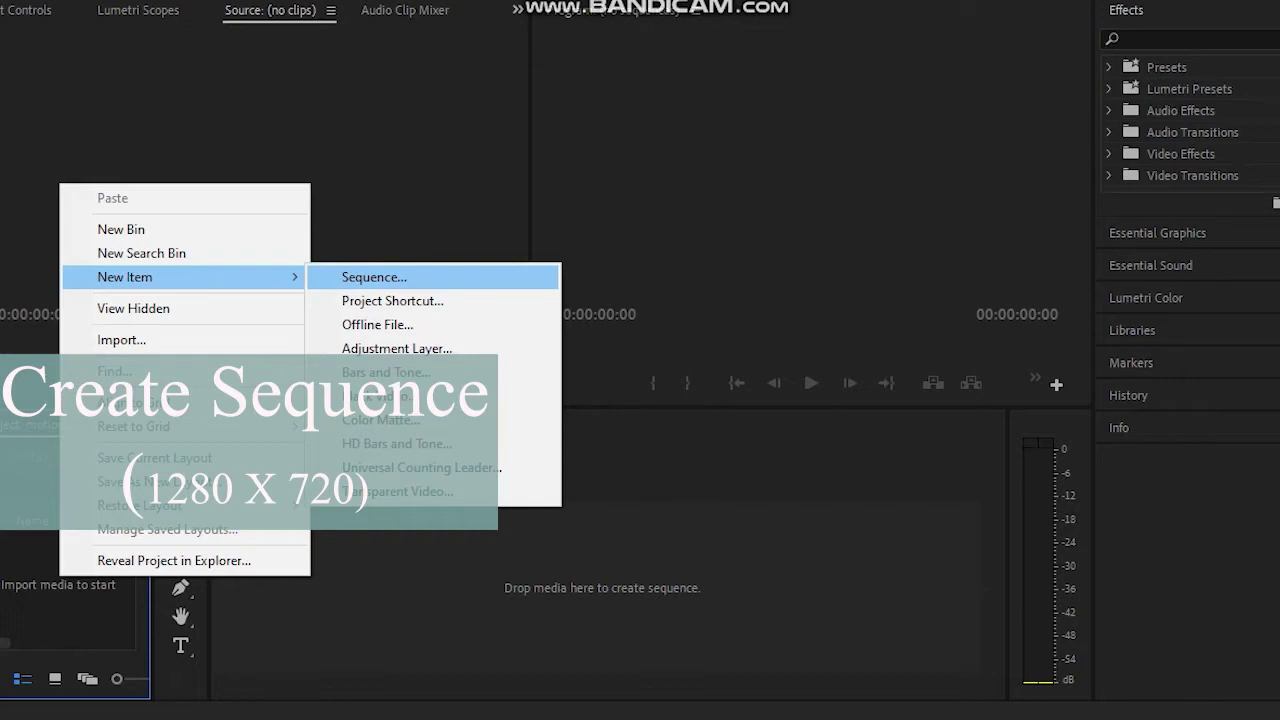
click(374, 277)
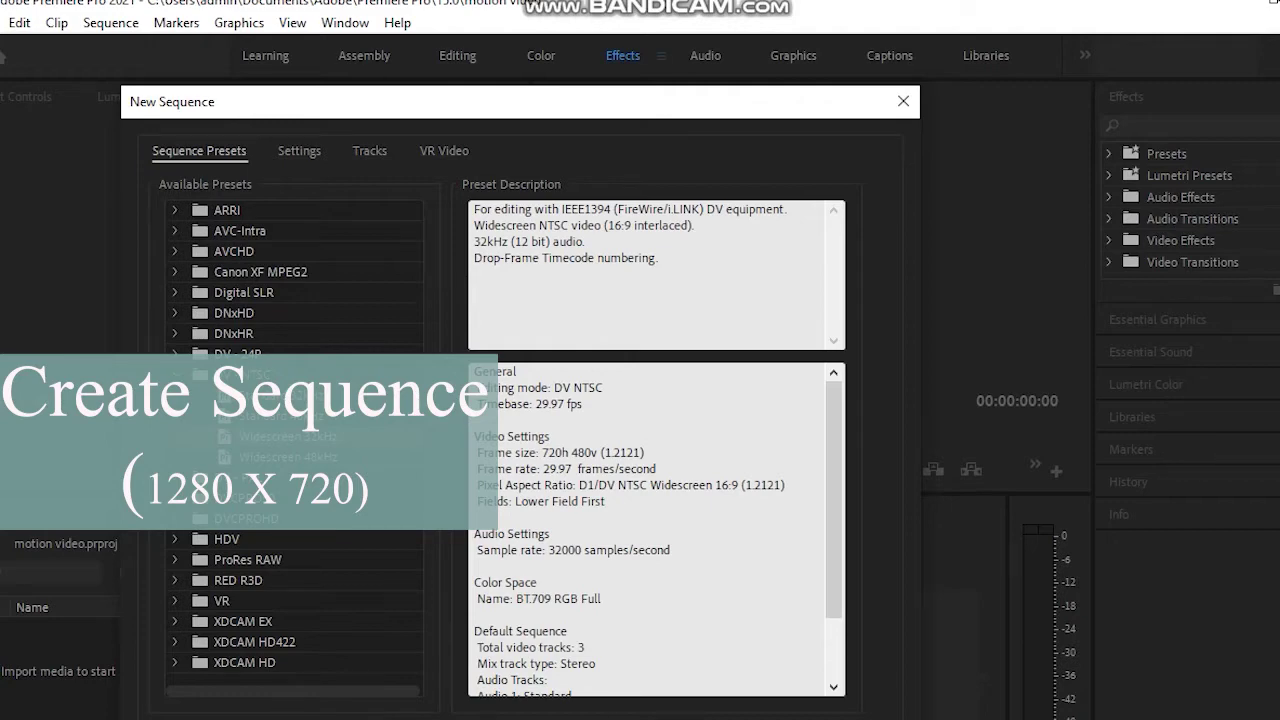
click(299, 151)
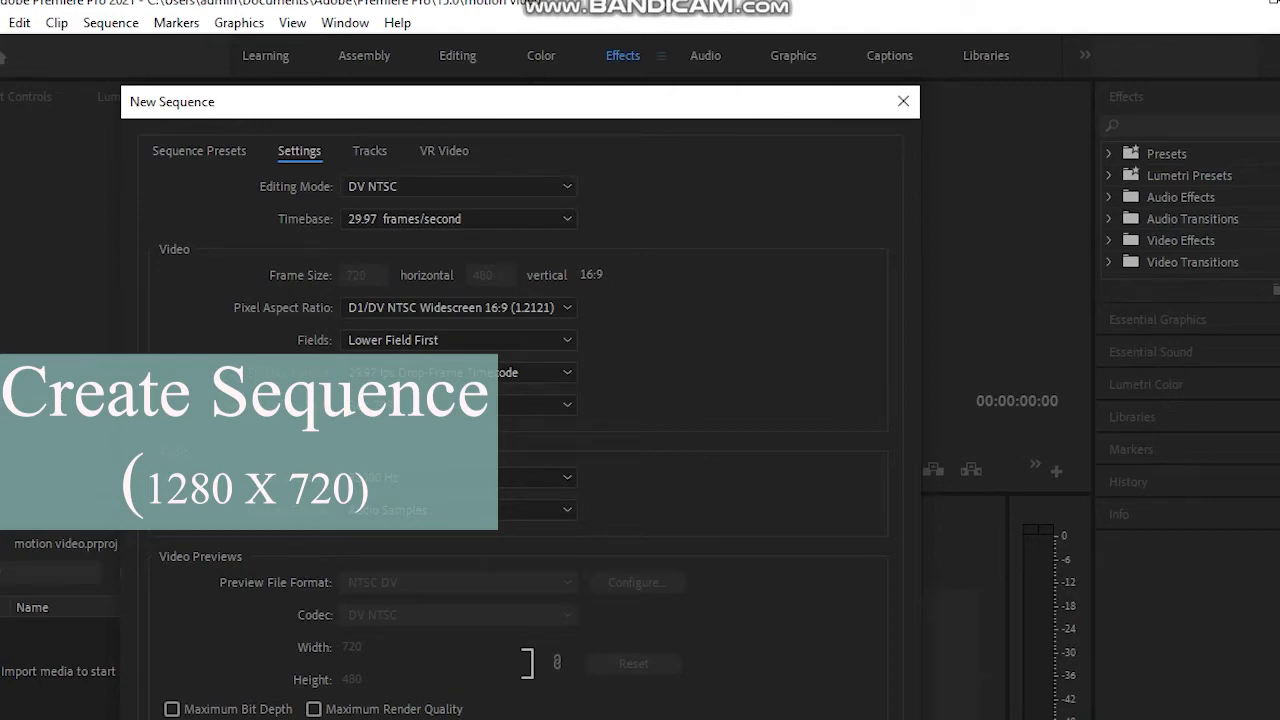
click(460, 186)
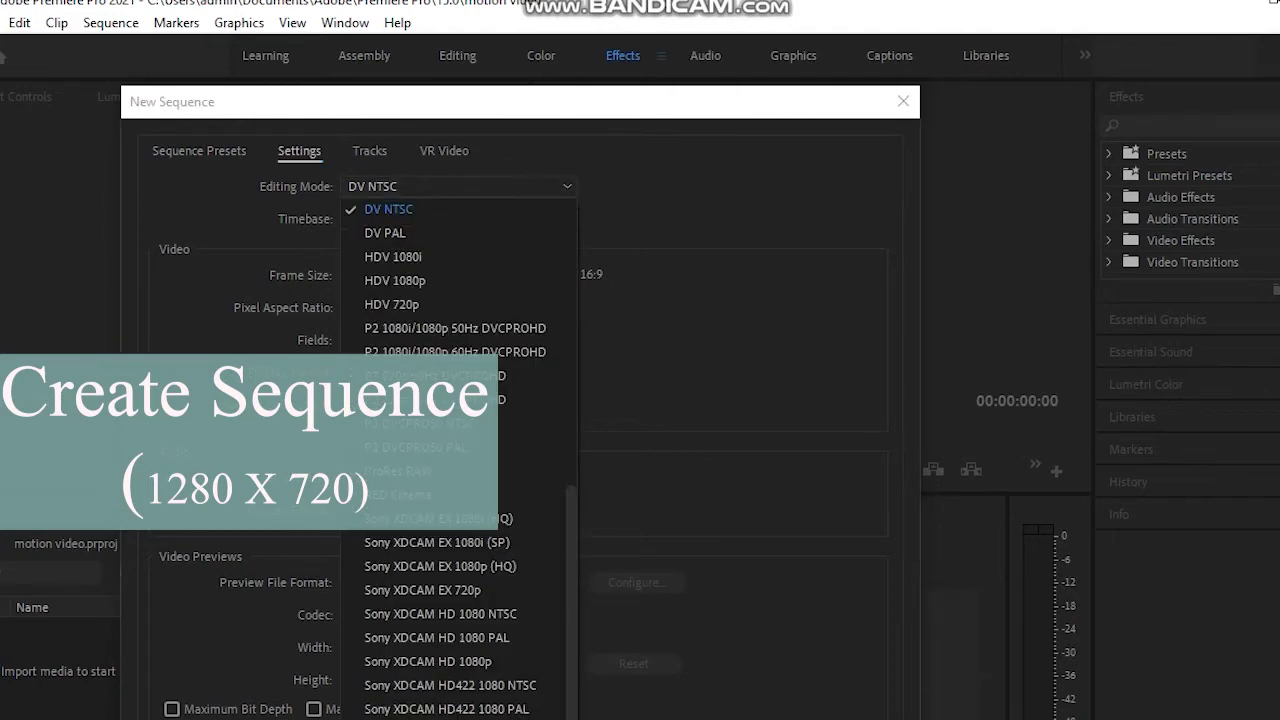
scroll(452, 217, up, 8)
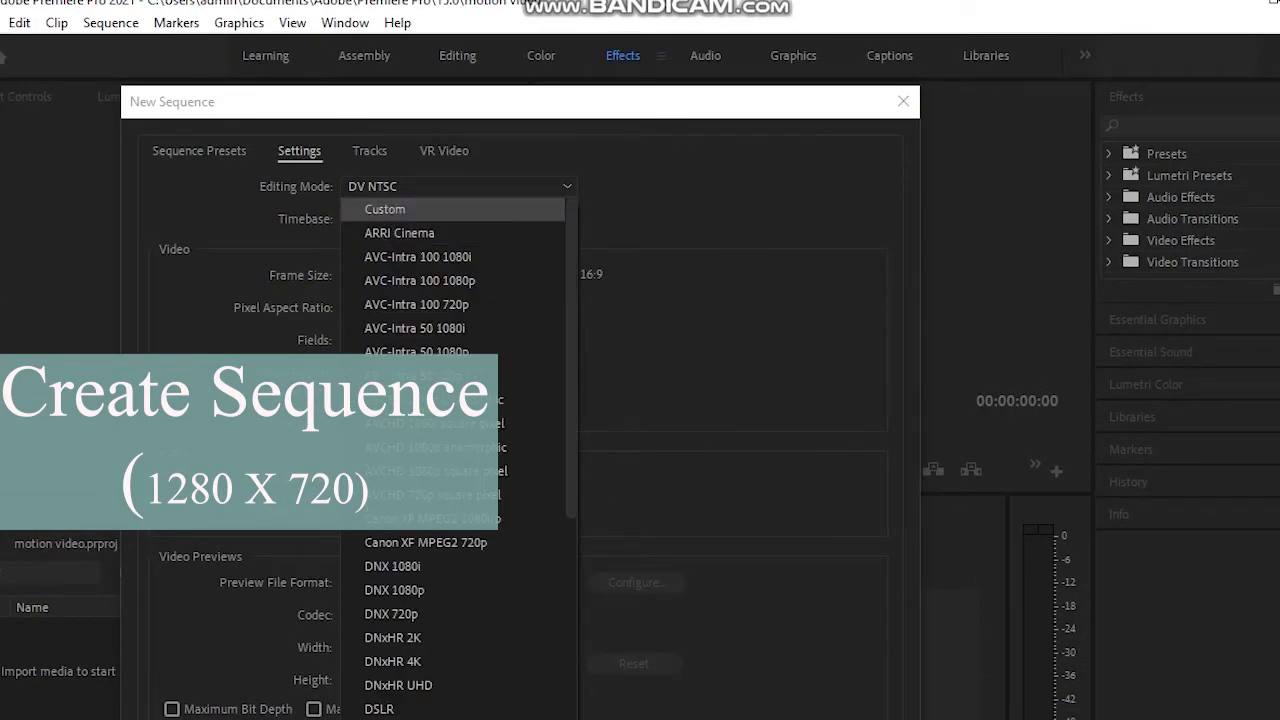
click(385, 210)
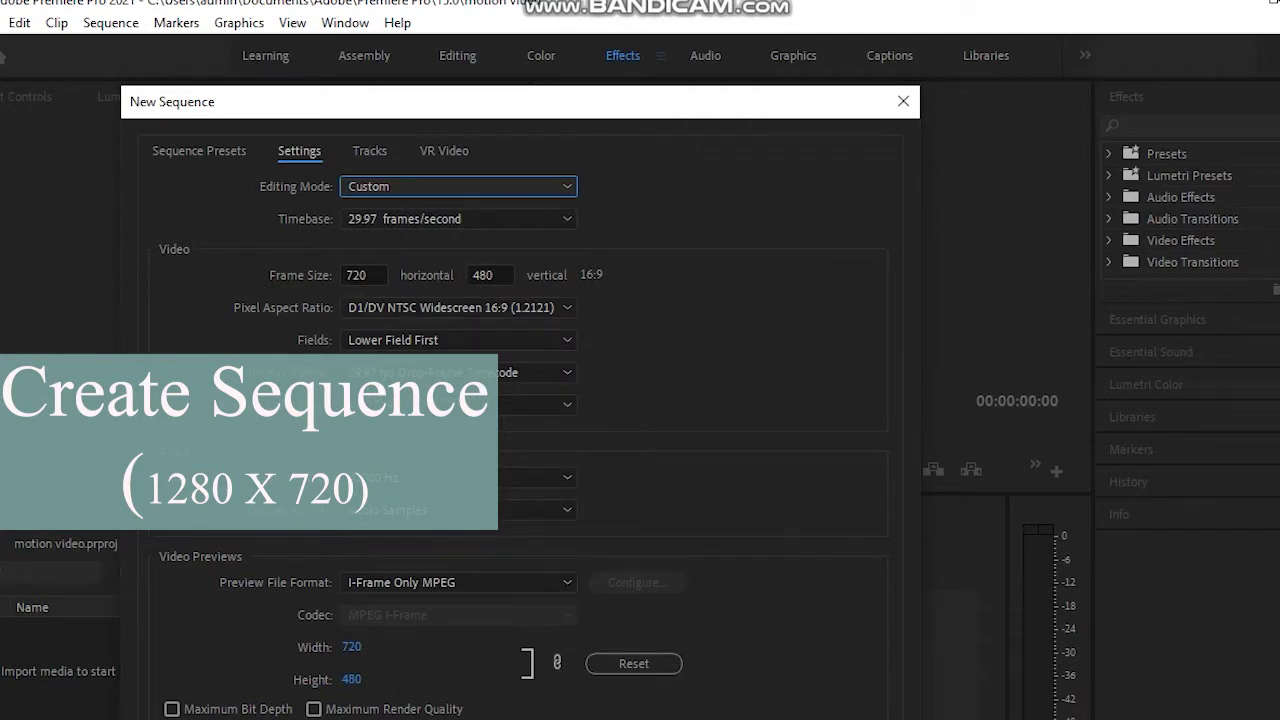
Set the sequence's frame size to 1280 horizontal by 720 vertical.
double_click(358, 275)
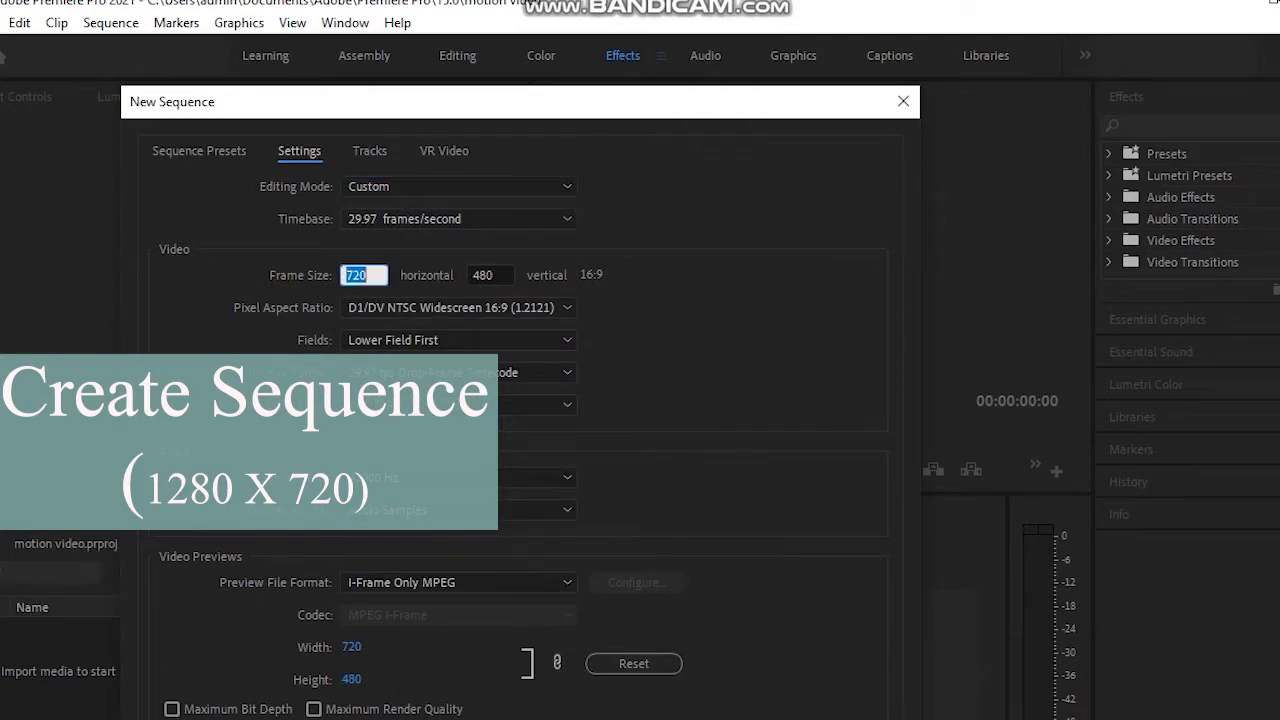
key(BackSpace)
text(1)
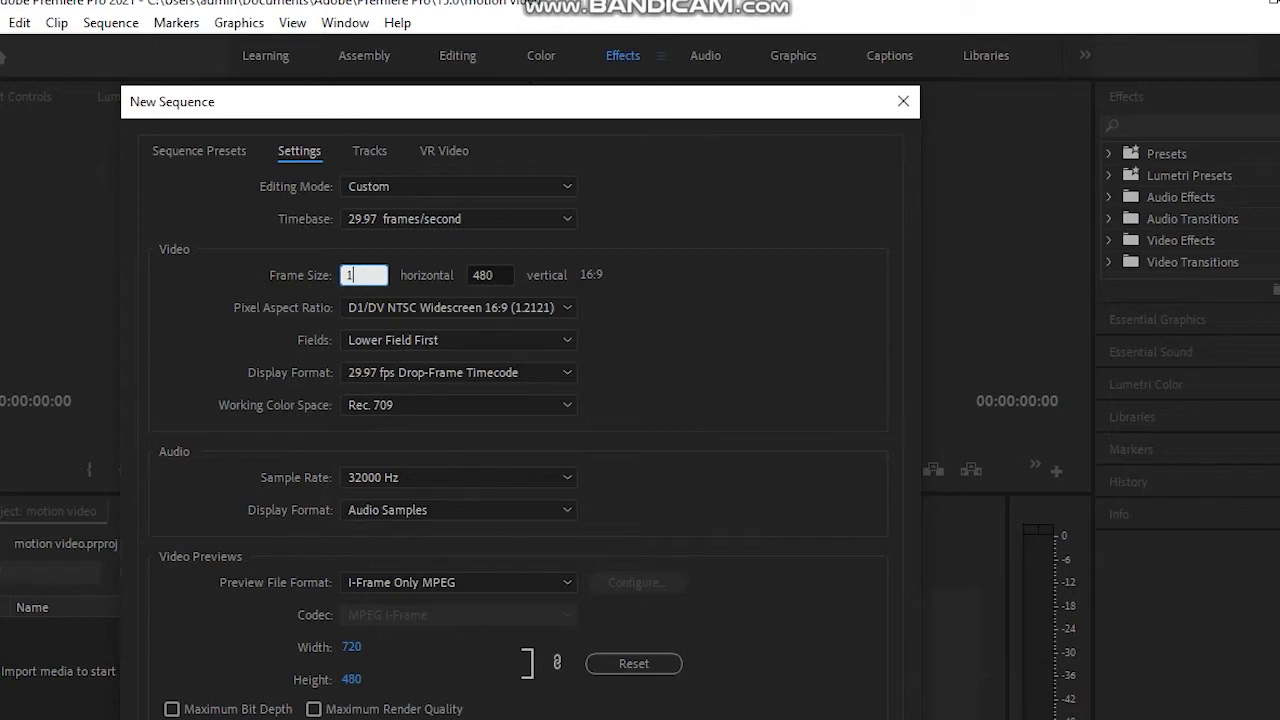
text(280)
key(Return)
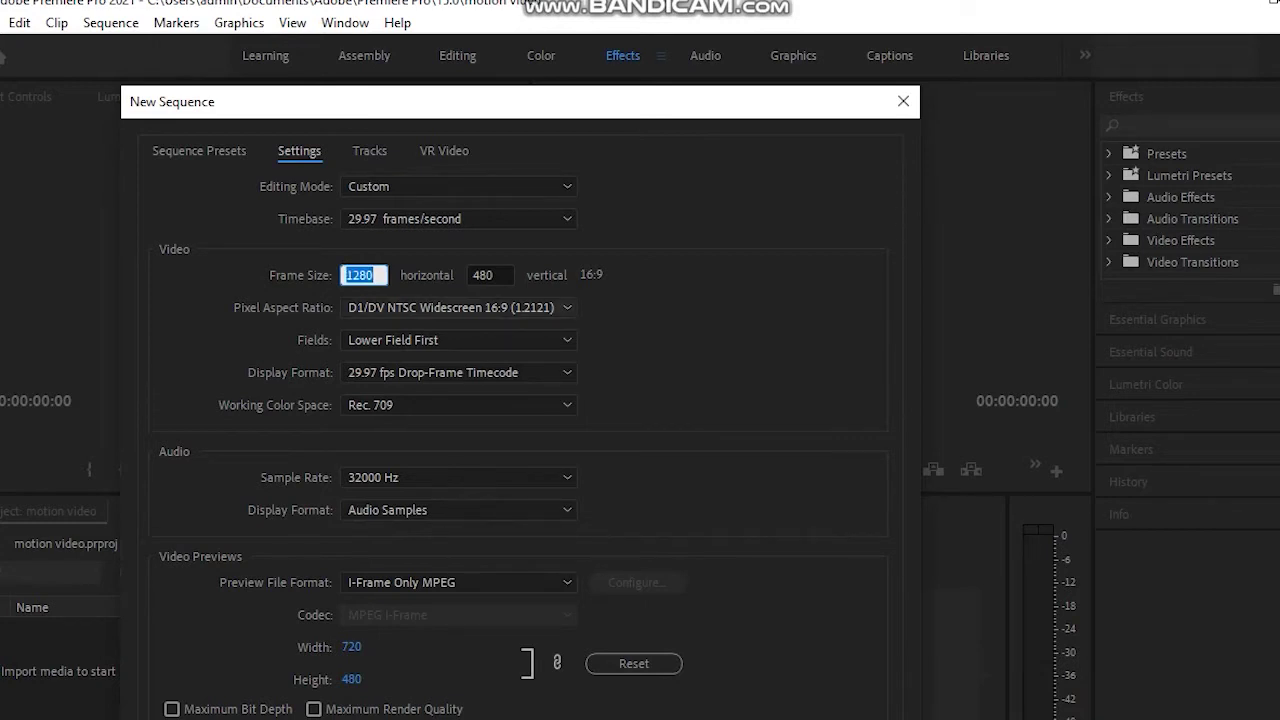
key(Tab)
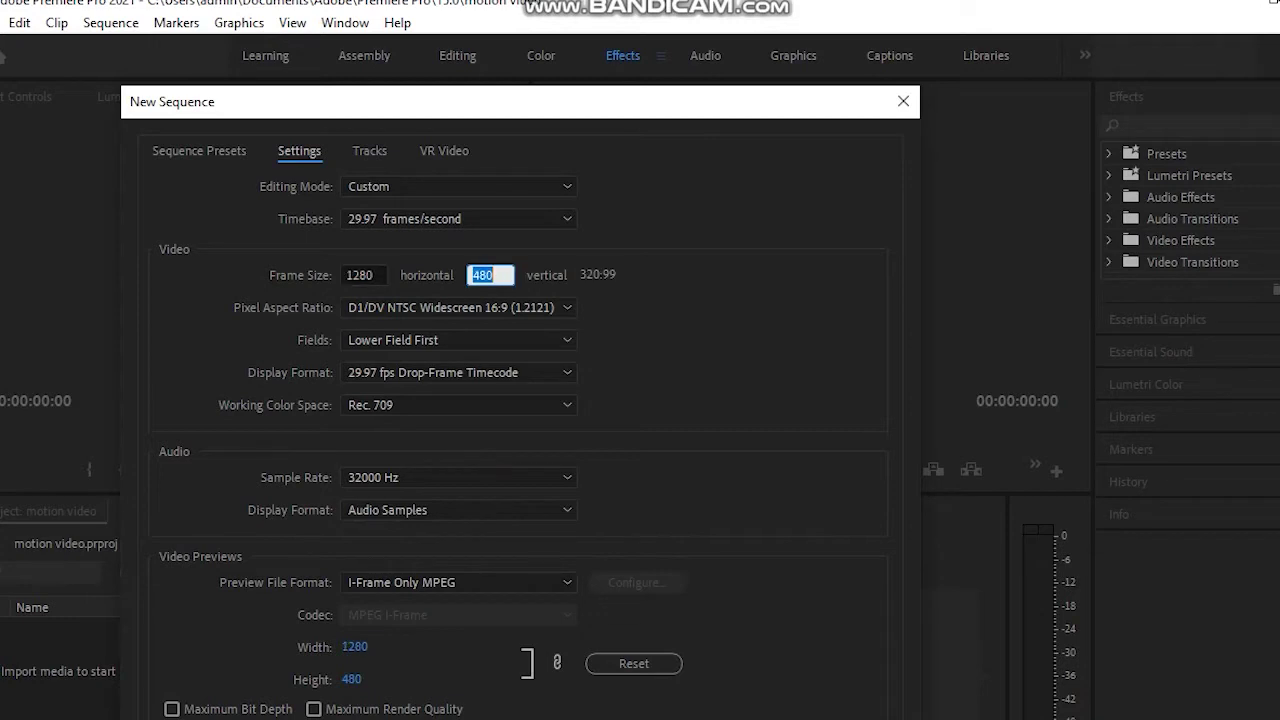
key(BackSpace)
text(720)
key(Return)
key(Return)
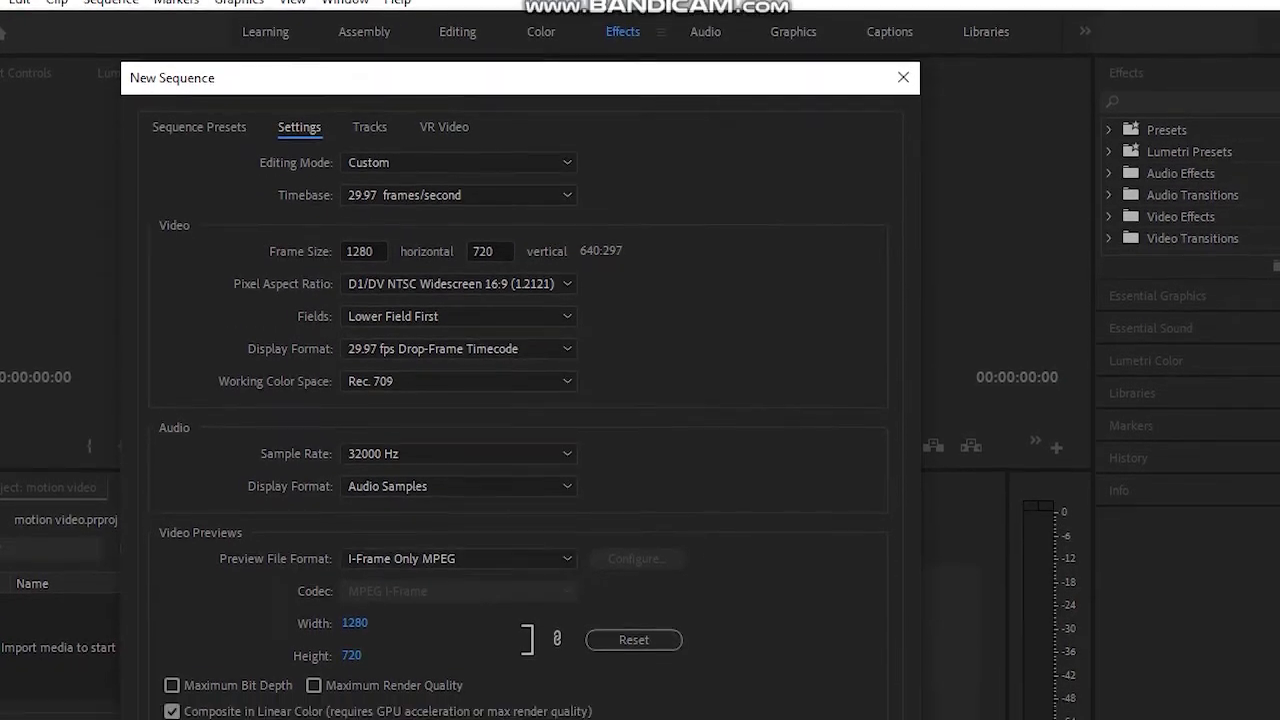
Create the sequence with these settings and widen the Program monitor at the Source monitor's expense.
drag(395, 108, 409, 1)
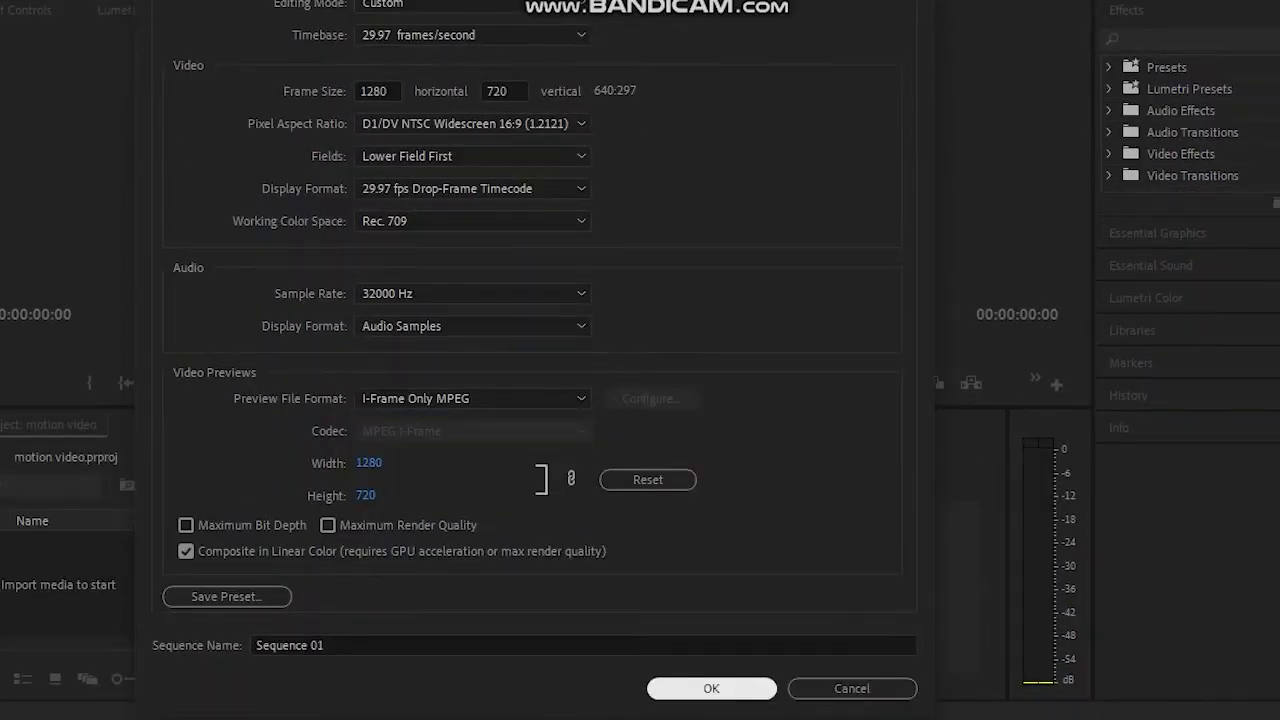
key(Return)
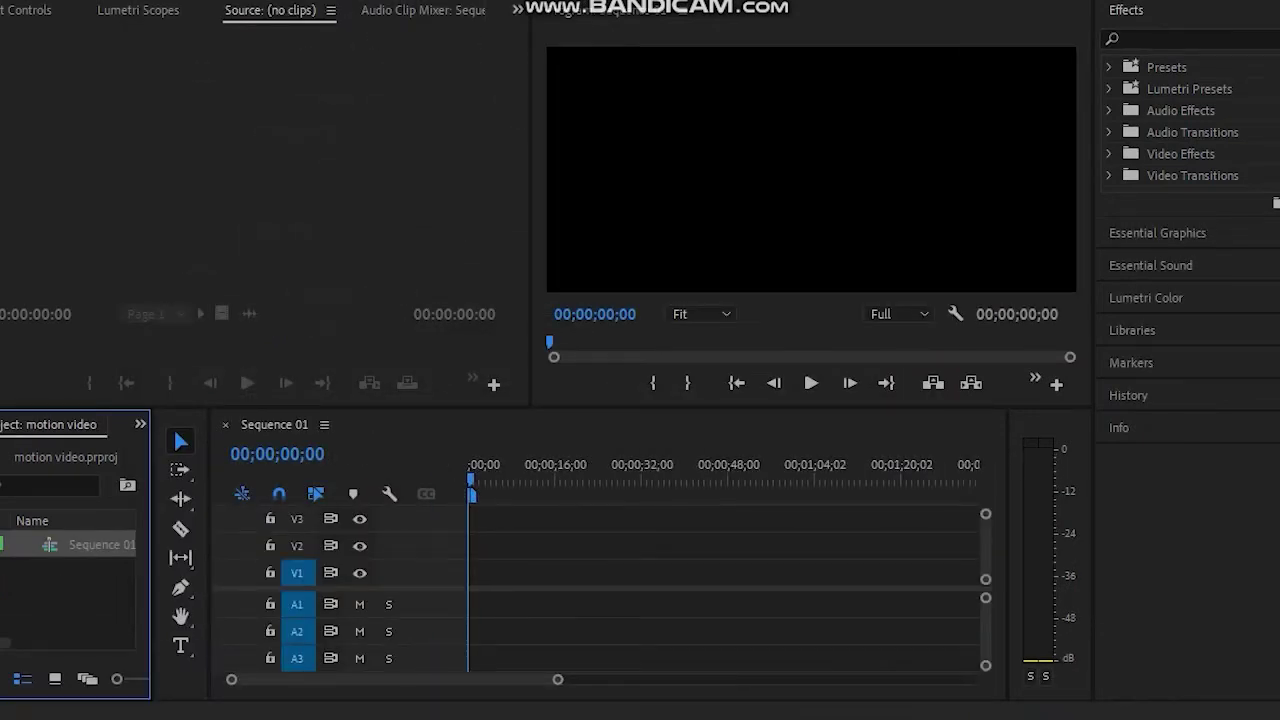
drag(530, 215, 187, 215)
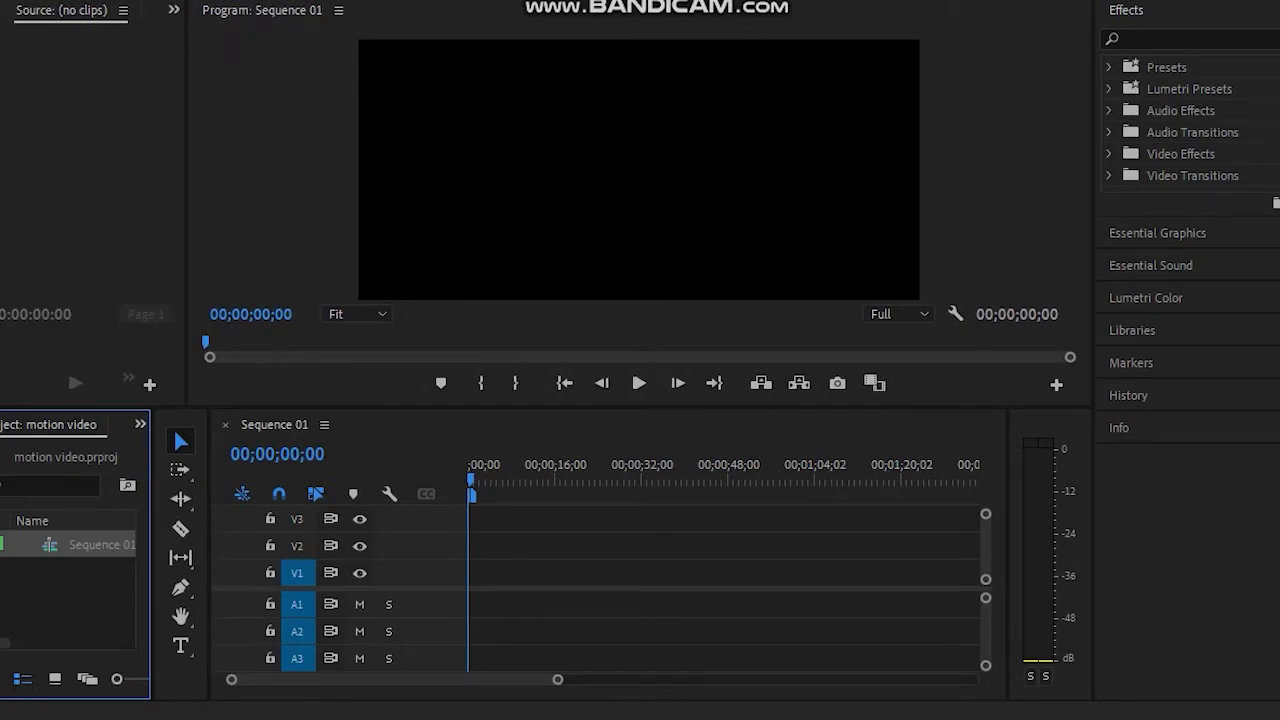
Import the "Real Bmw Car - 92973" video from the Downloads folder into the project.
right_click(40, 593)
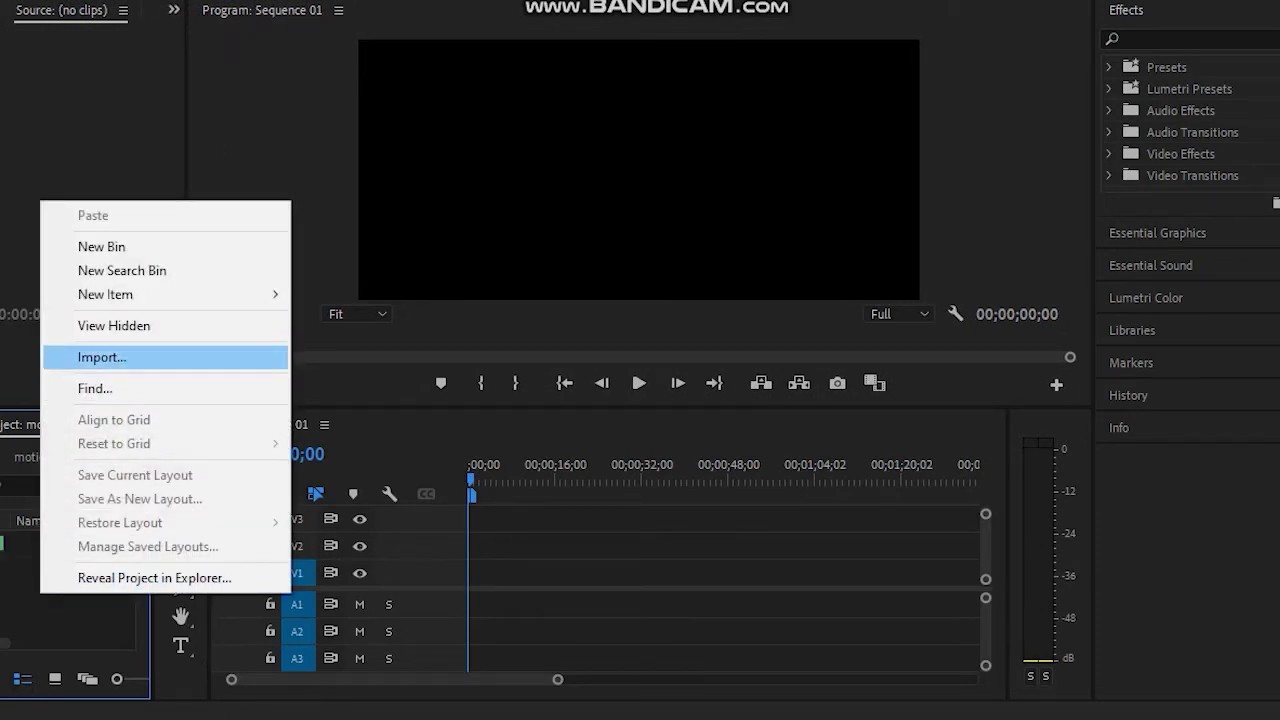
click(102, 357)
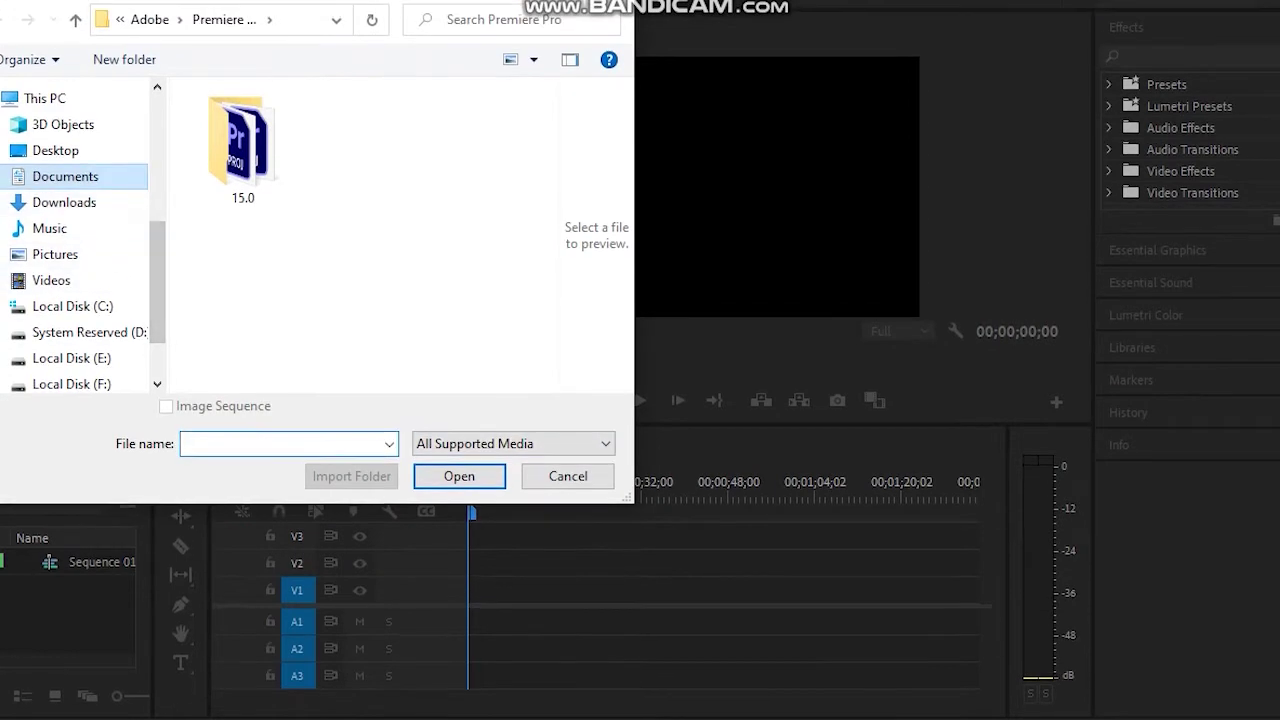
click(64, 204)
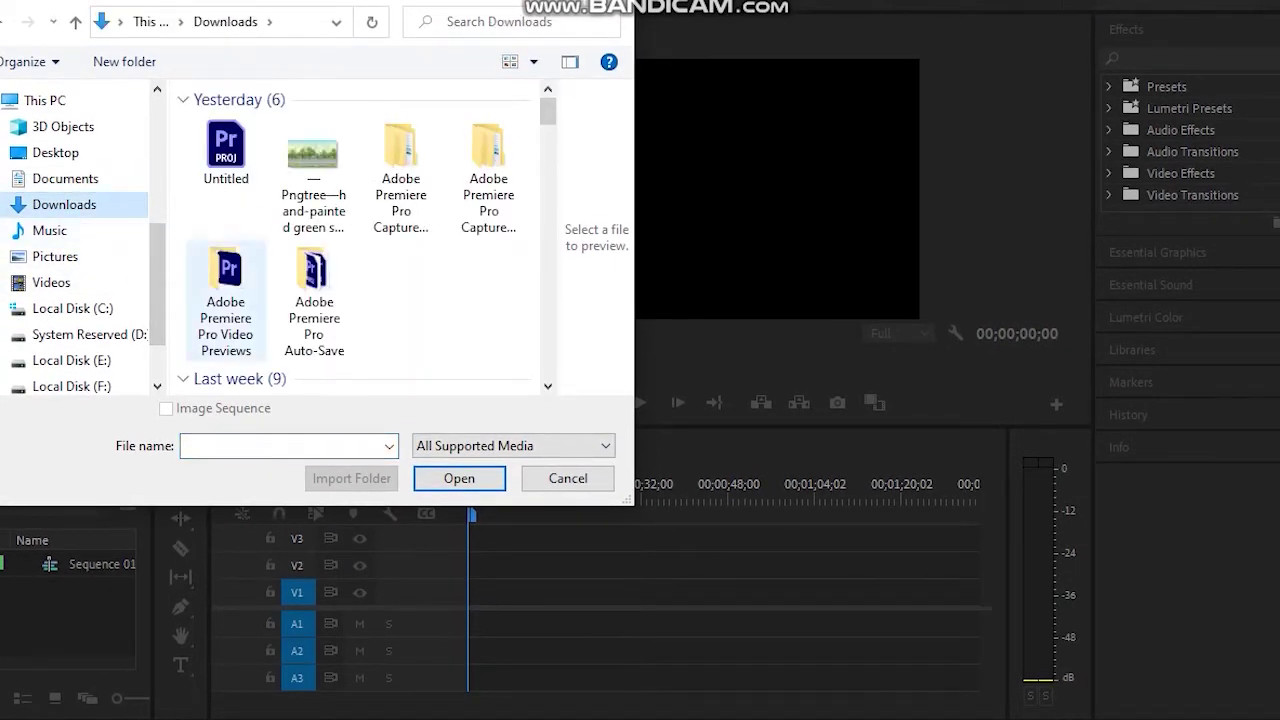
scroll(355, 240, down, 5)
scroll(314, 300, up, 3)
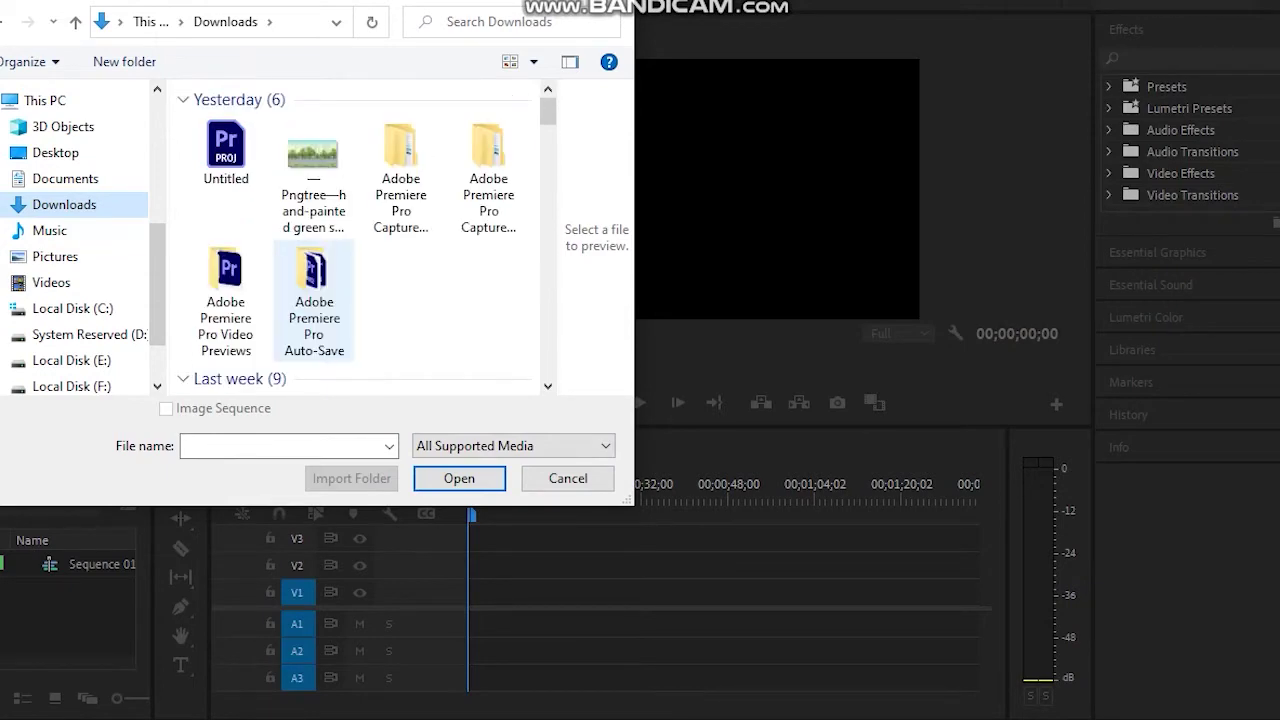
scroll(314, 300, down, 3)
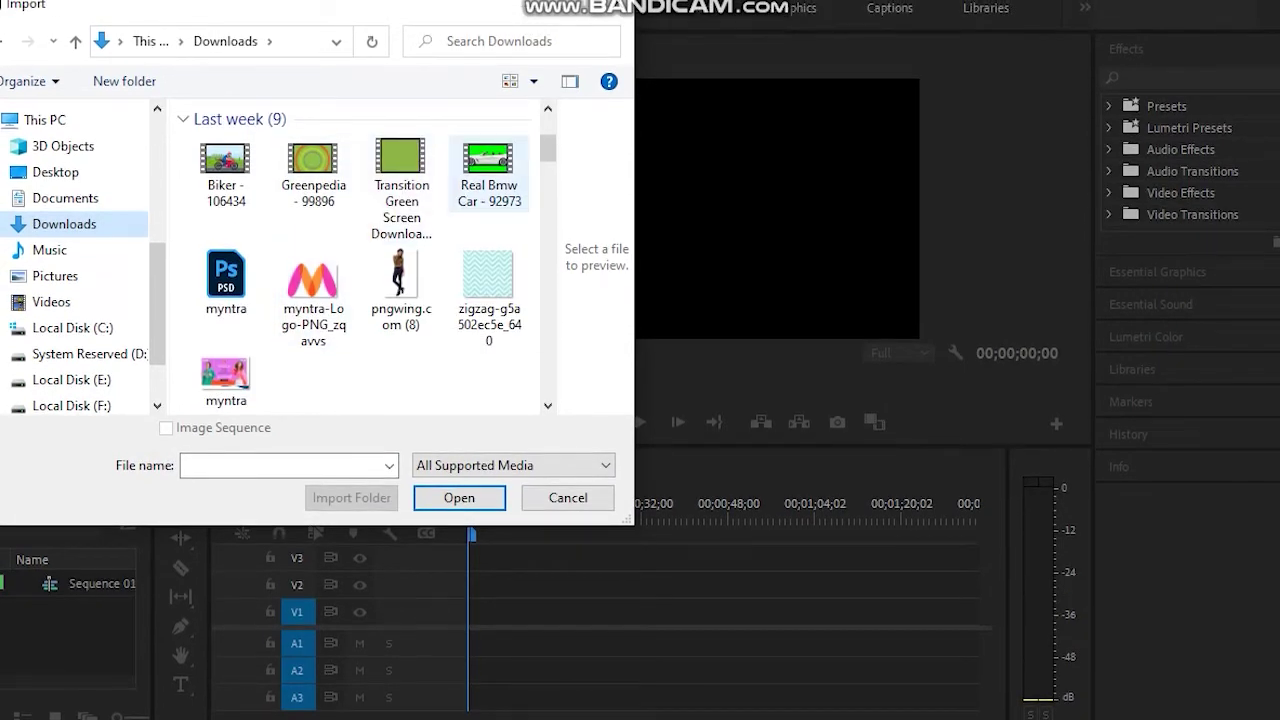
drag(488, 170, 603, 255)
click(459, 498)
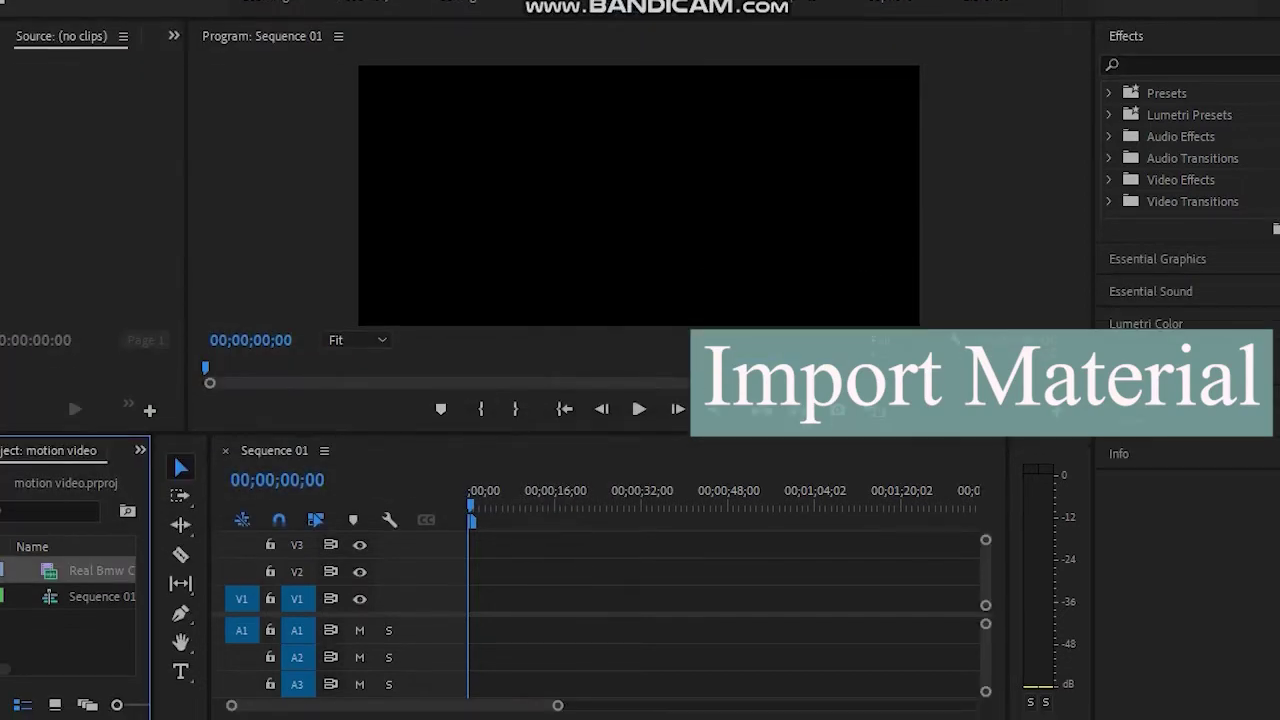
Place the Real Bmw Car clip at the start of track V1, changing the sequence settings to match the clip.
drag(95, 558, 497, 590)
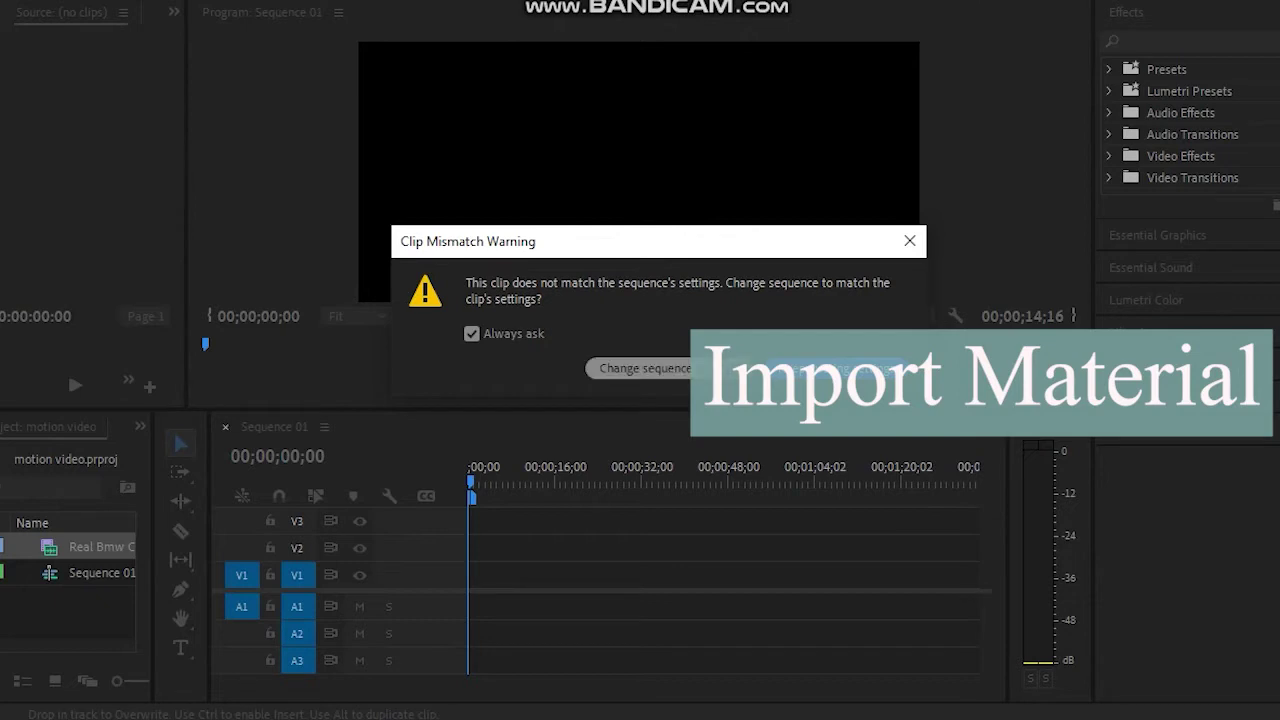
click(645, 368)
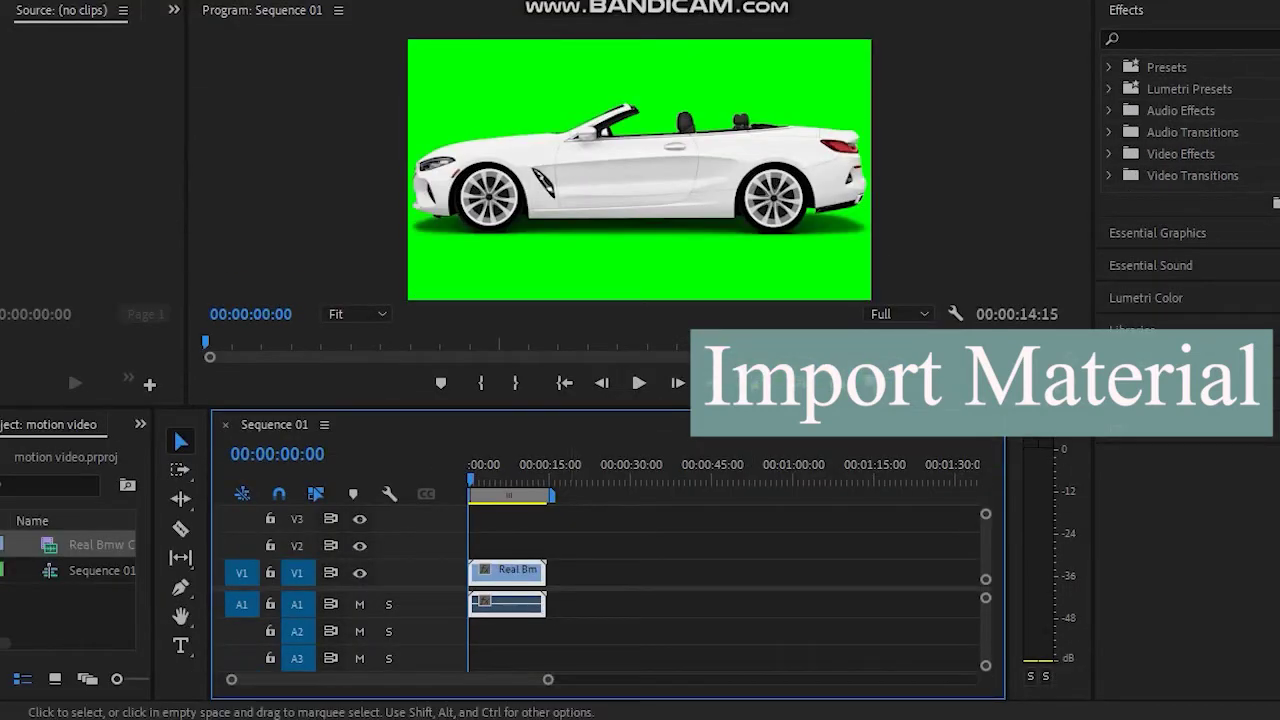
Play the sequence from the start to preview the car clip.
click(638, 383)
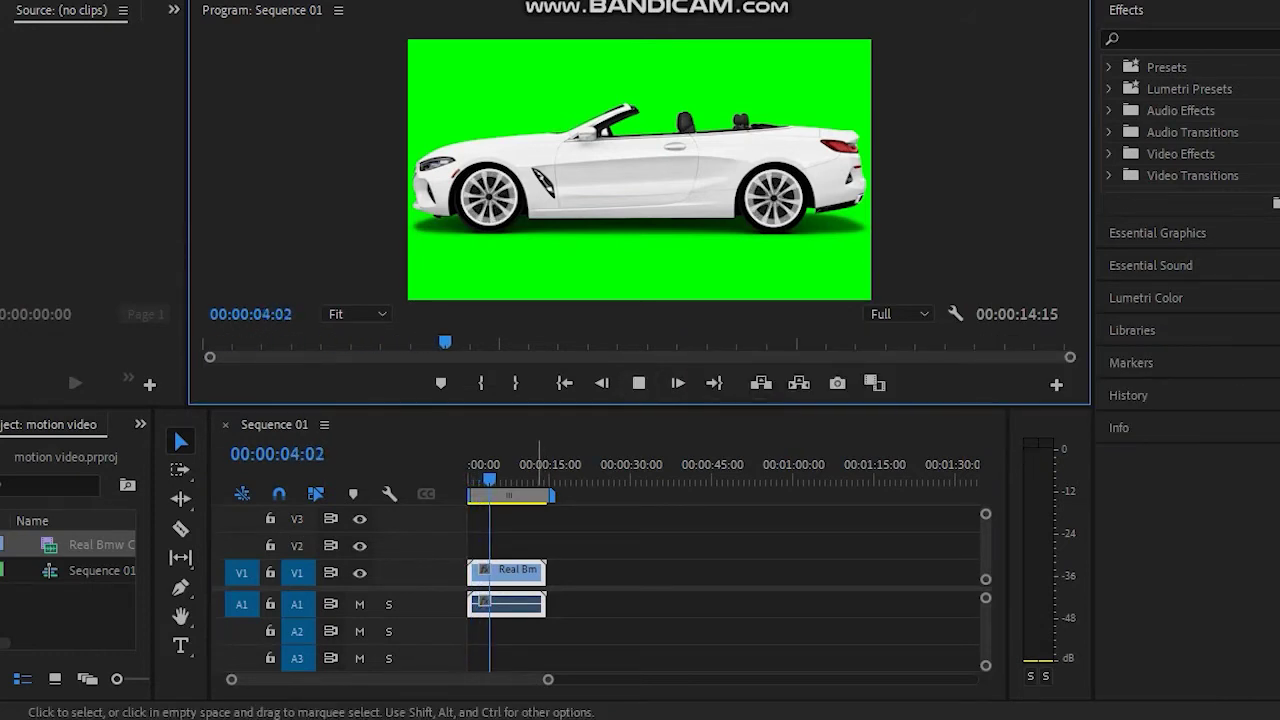
click(526, 573)
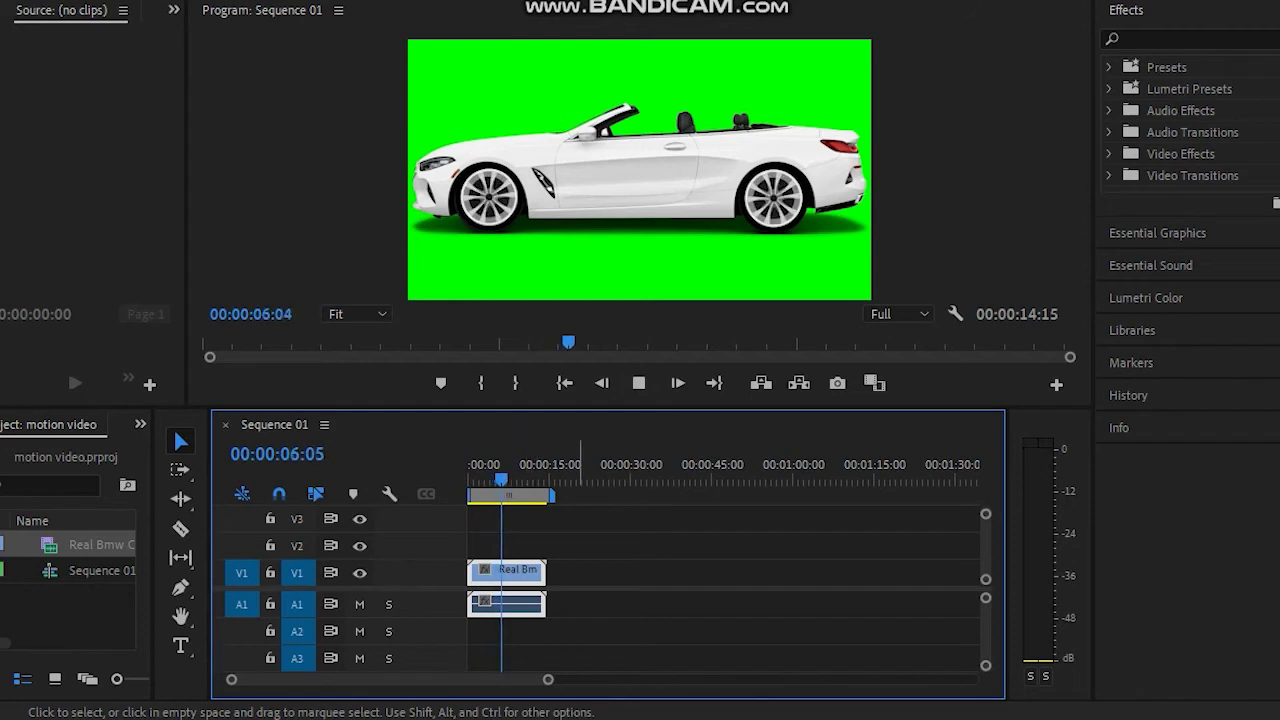
click(1050, 573)
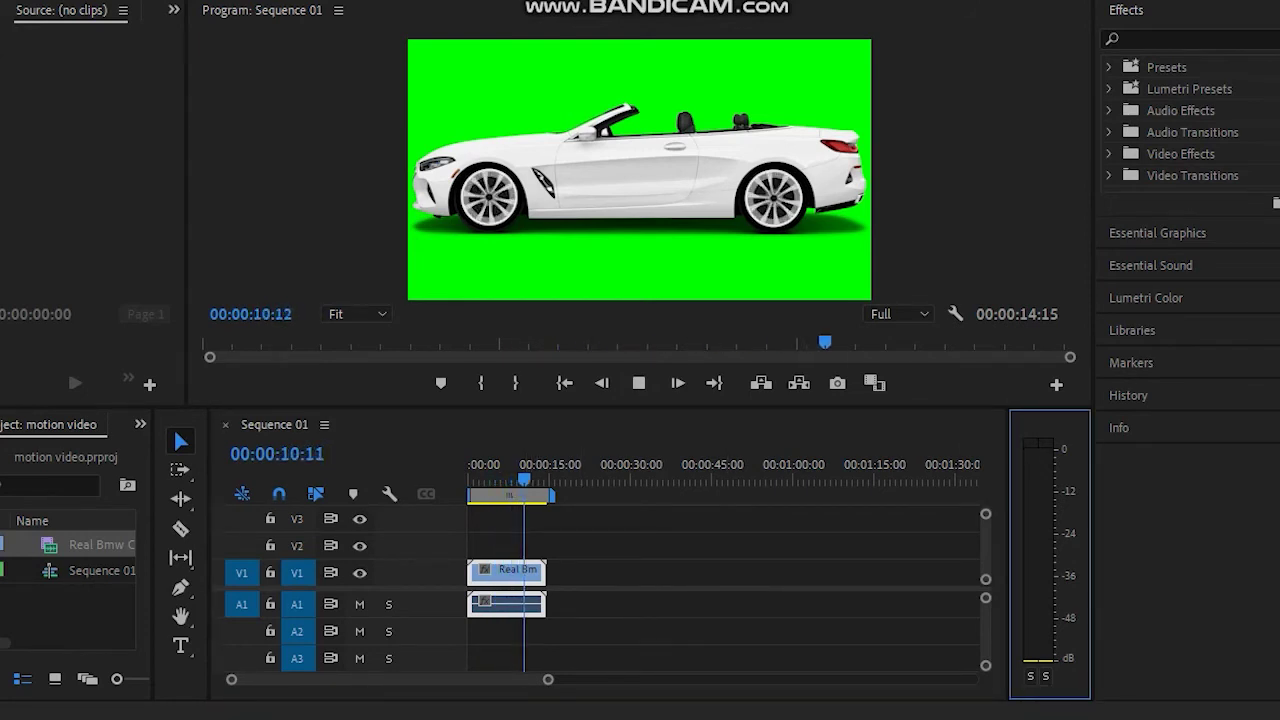
click(1264, 718)
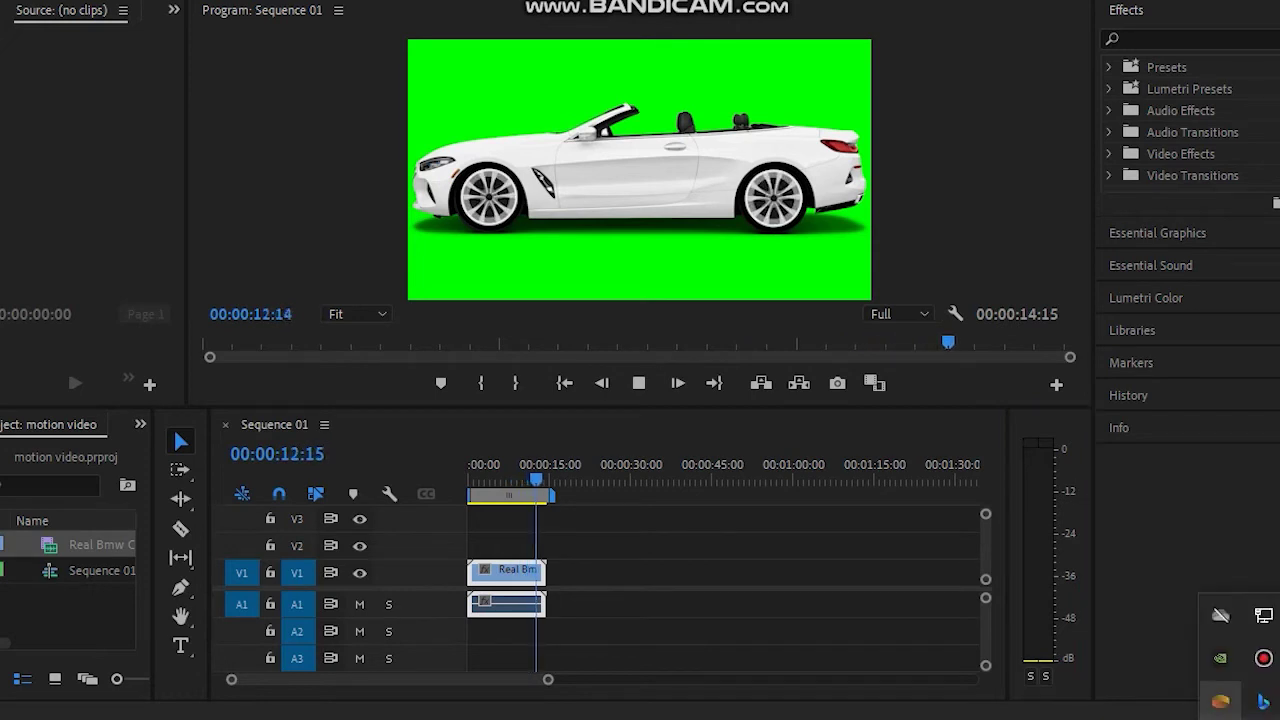
click(1277, 718)
drag(1126, 693, 1279, 693)
click(638, 383)
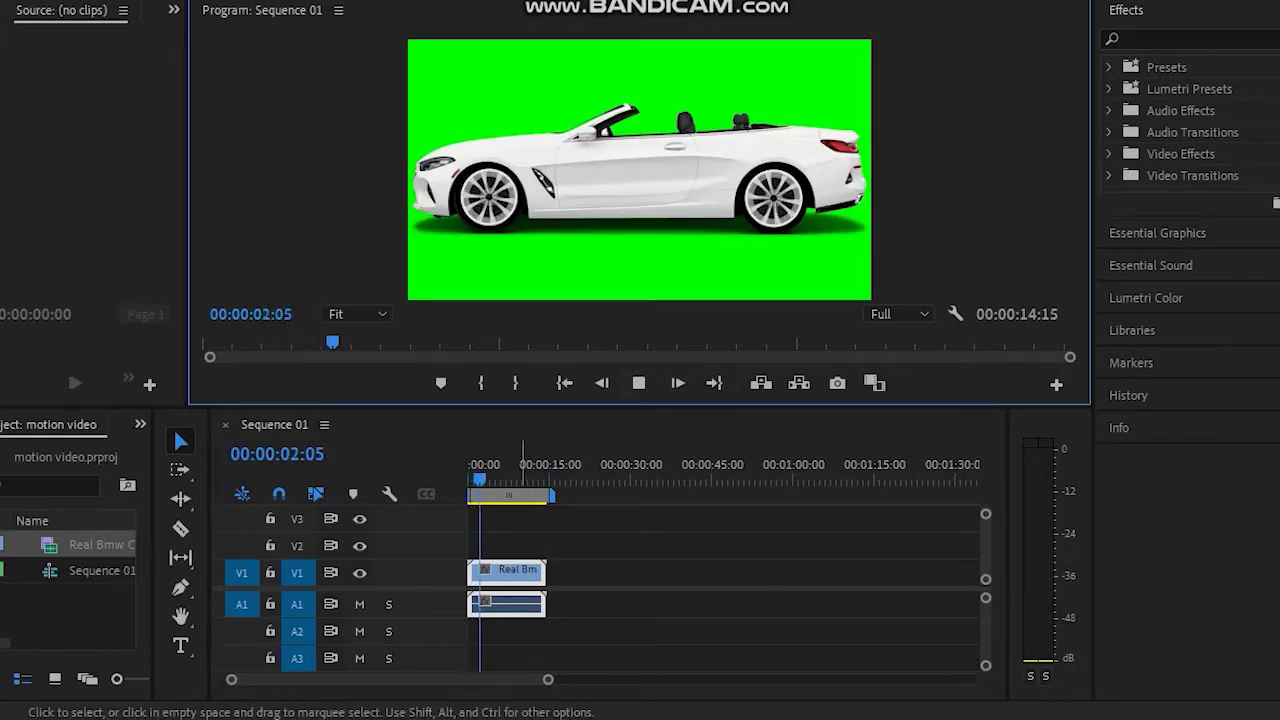
click(508, 574)
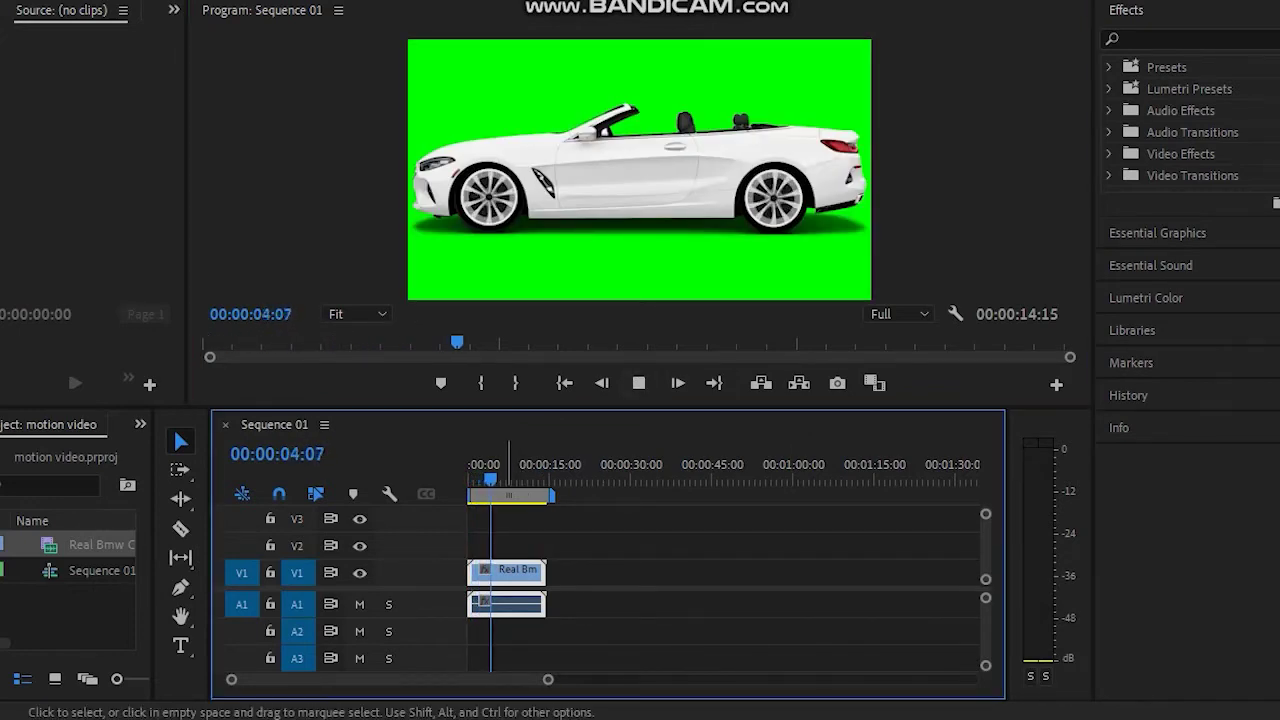
right_click(508, 577)
click(530, 589)
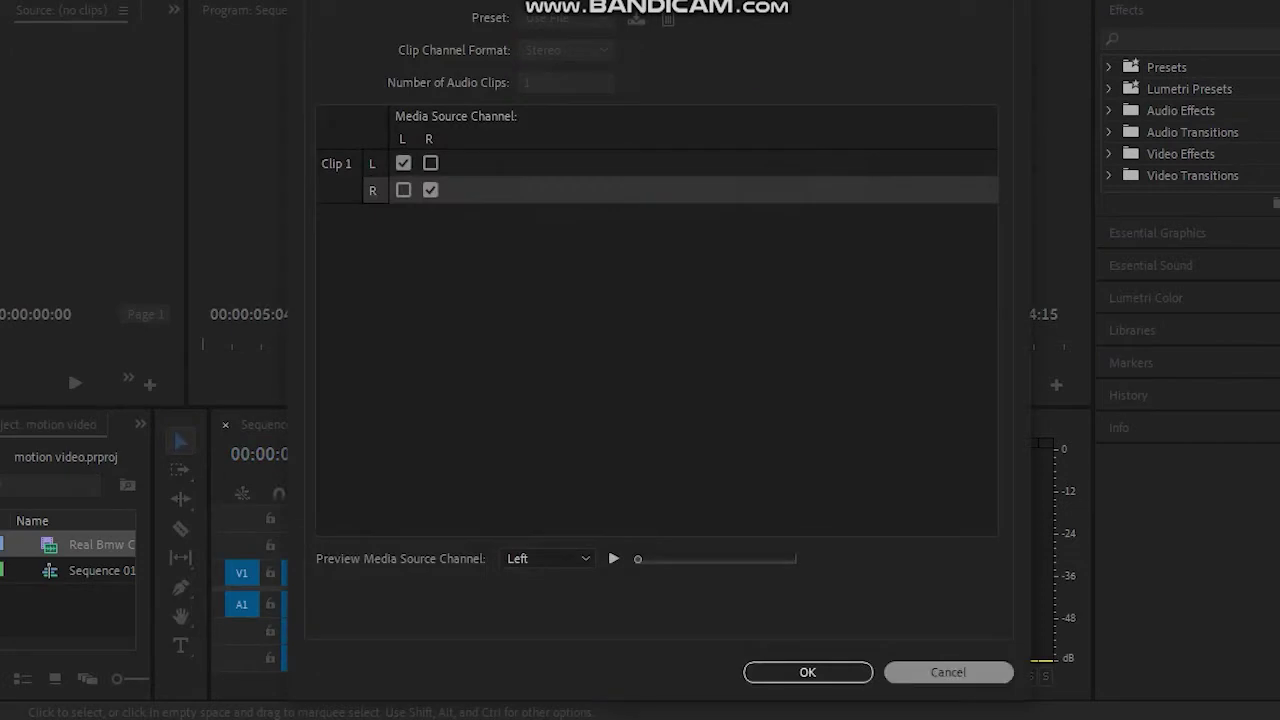
click(940, 672)
right_click(480, 574)
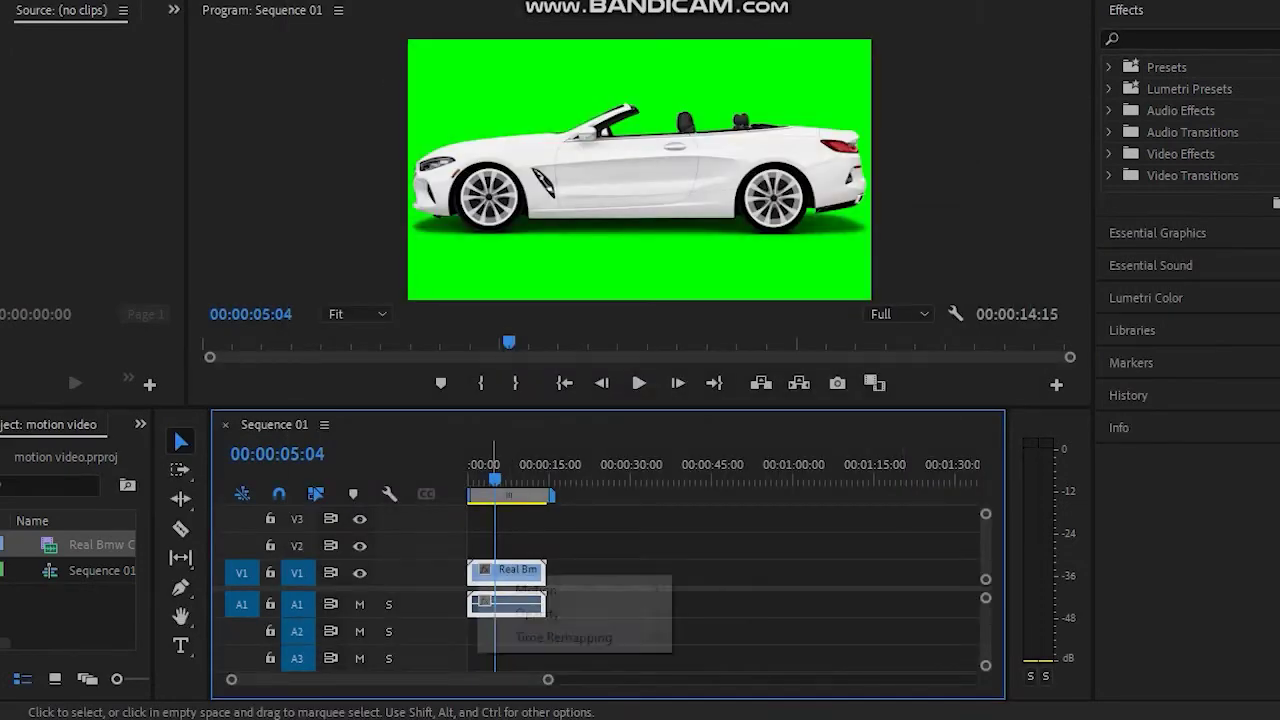
click(478, 573)
right_click(478, 573)
click(478, 573)
Unlink the Real Bmw Car clip's audio from its video and delete the audio from track A1.
right_click(532, 575)
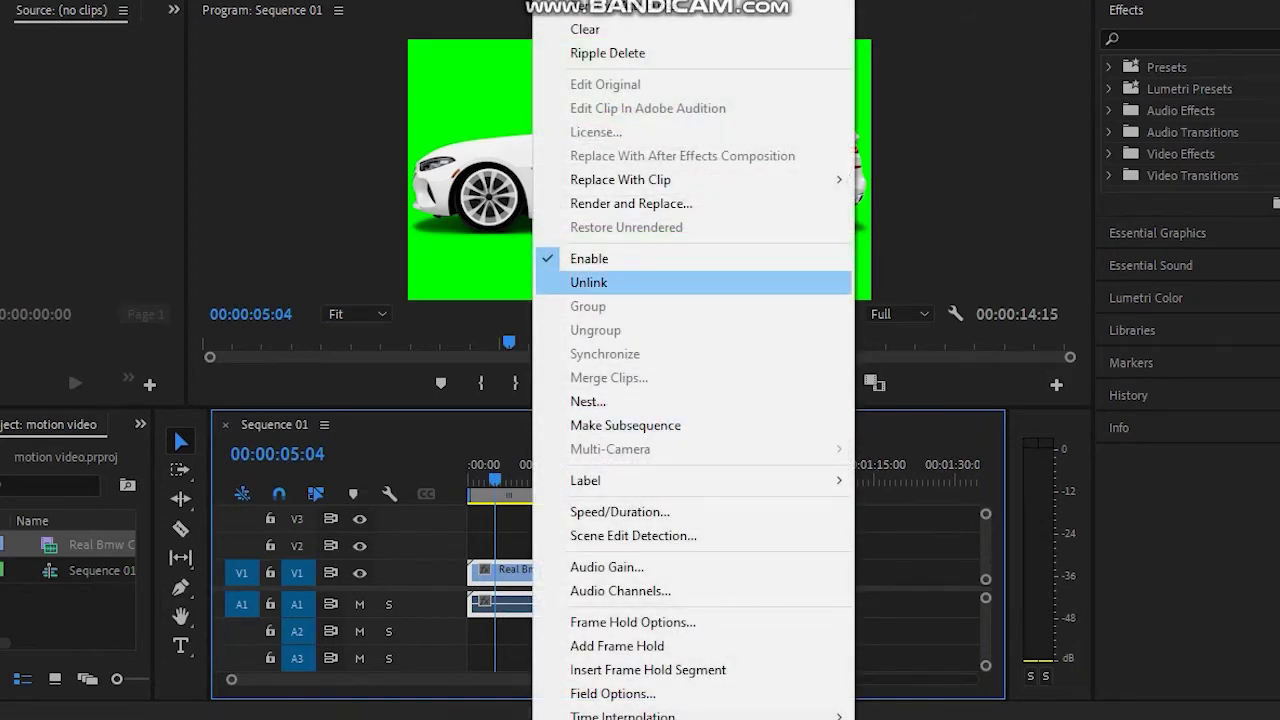
click(600, 282)
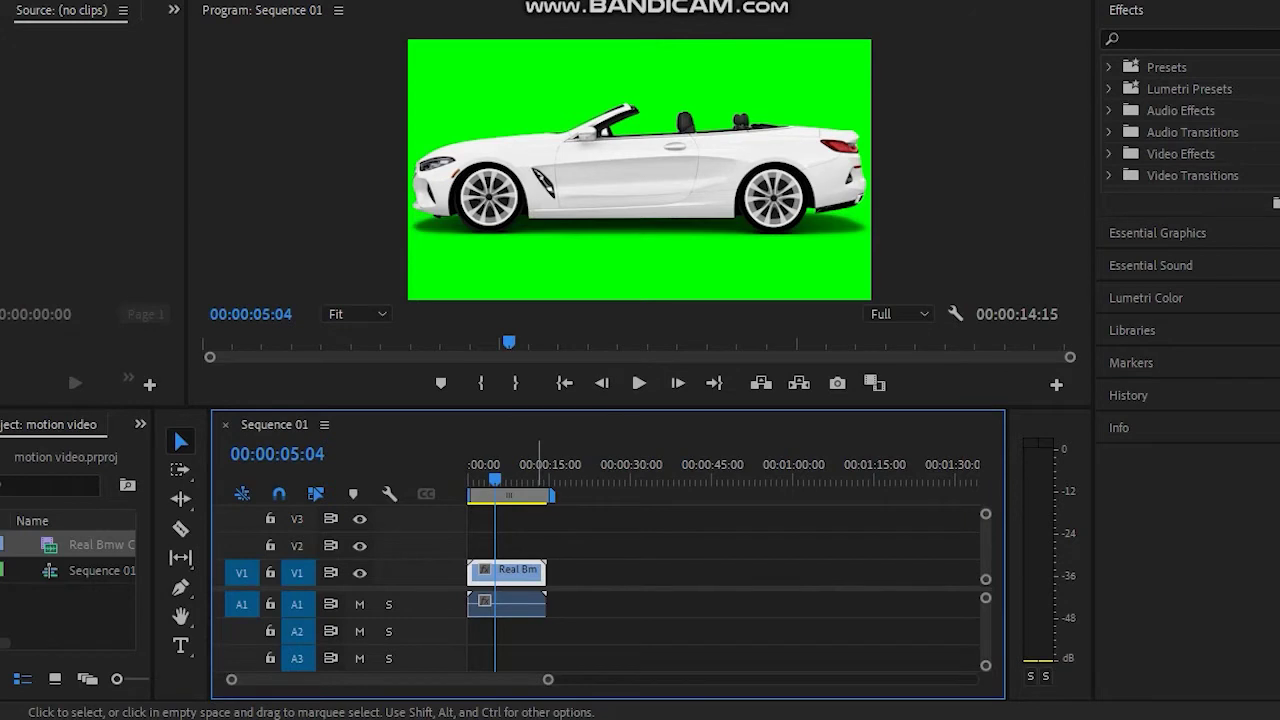
click(539, 605)
key(Delete)
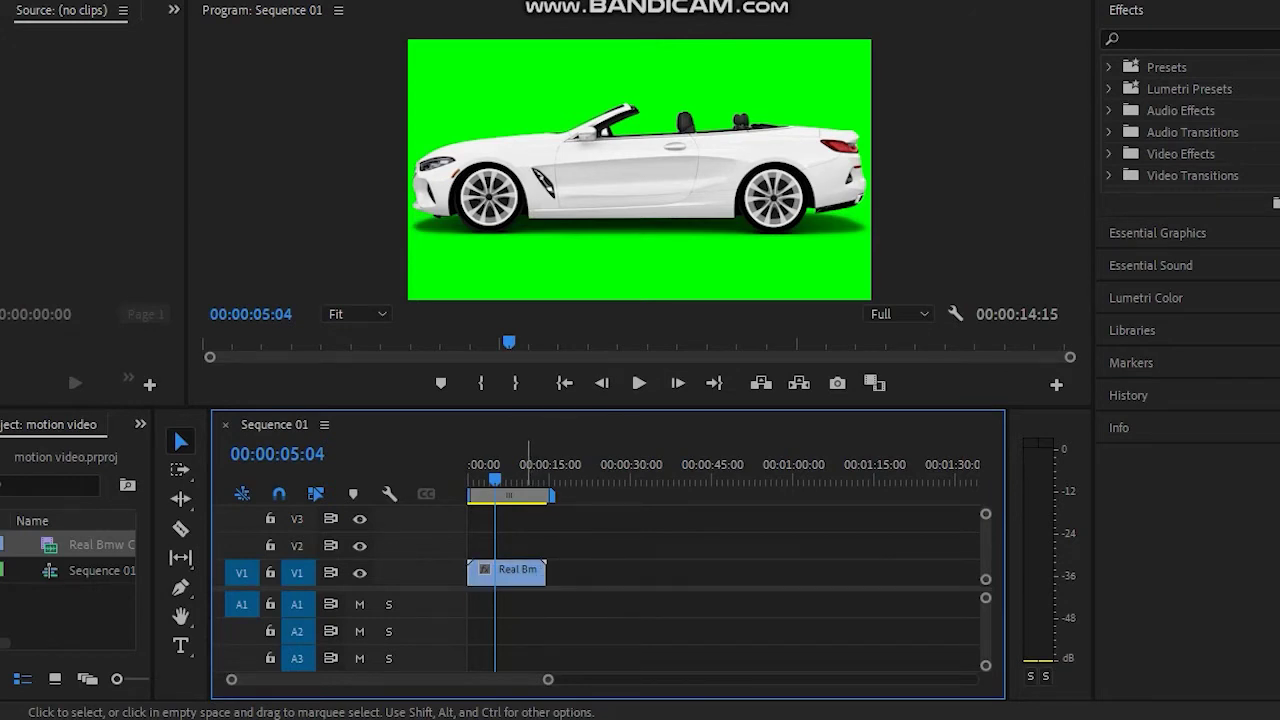
Select the car clip on V1 and move the playhead back to 00:00:00:10.
click(523, 573)
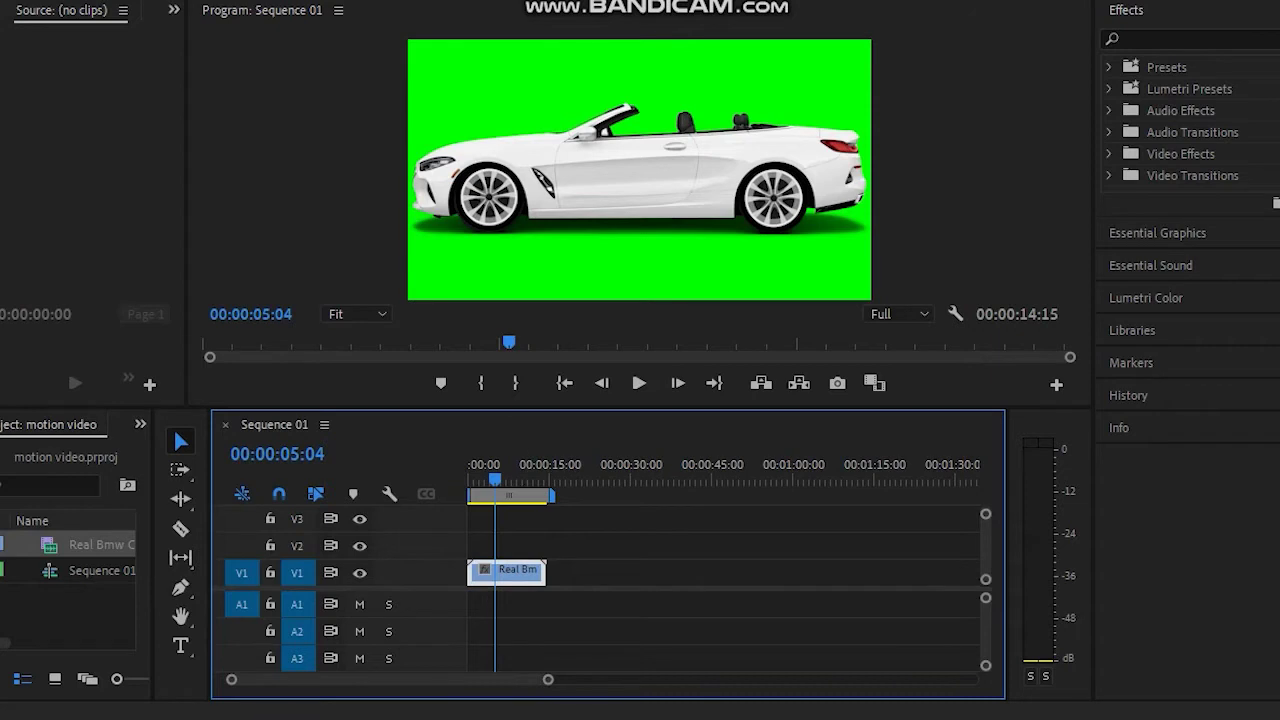
click(484, 470)
drag(484, 479, 470, 479)
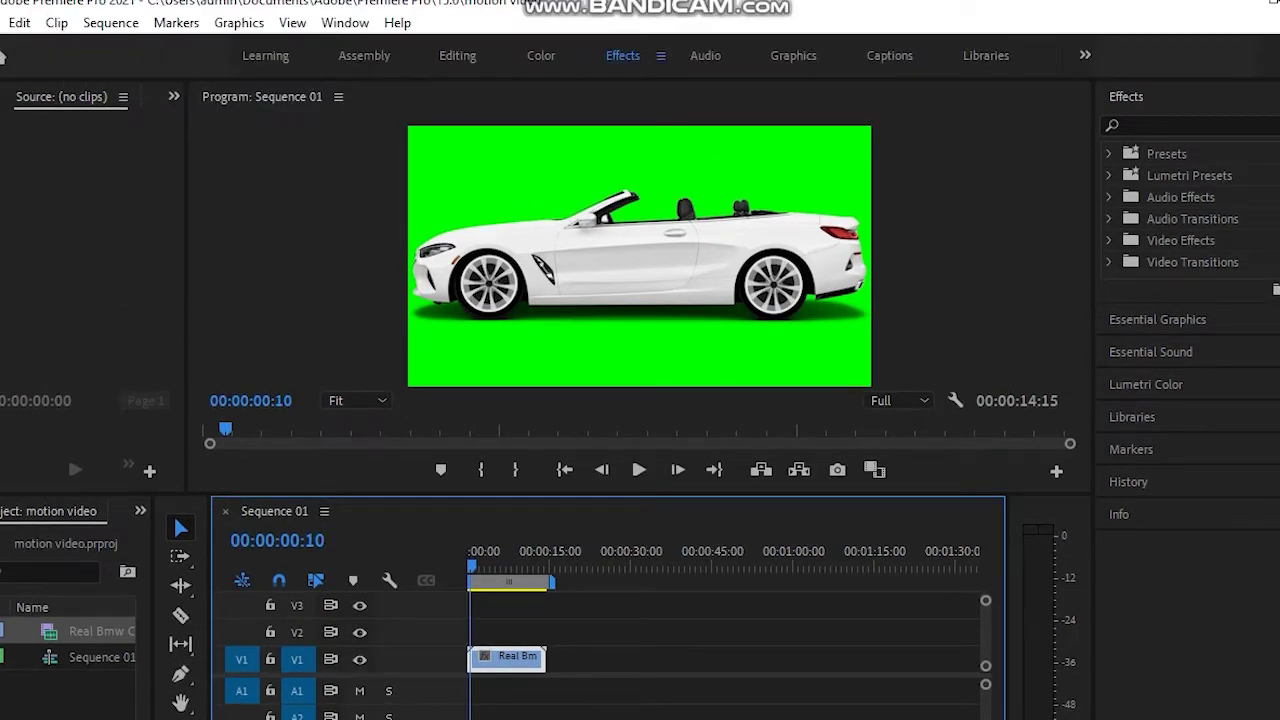
Search the effects for "ULTRA" and apply the Ultra Key effect to the car clip on V1.
click(1127, 97)
click(1127, 97)
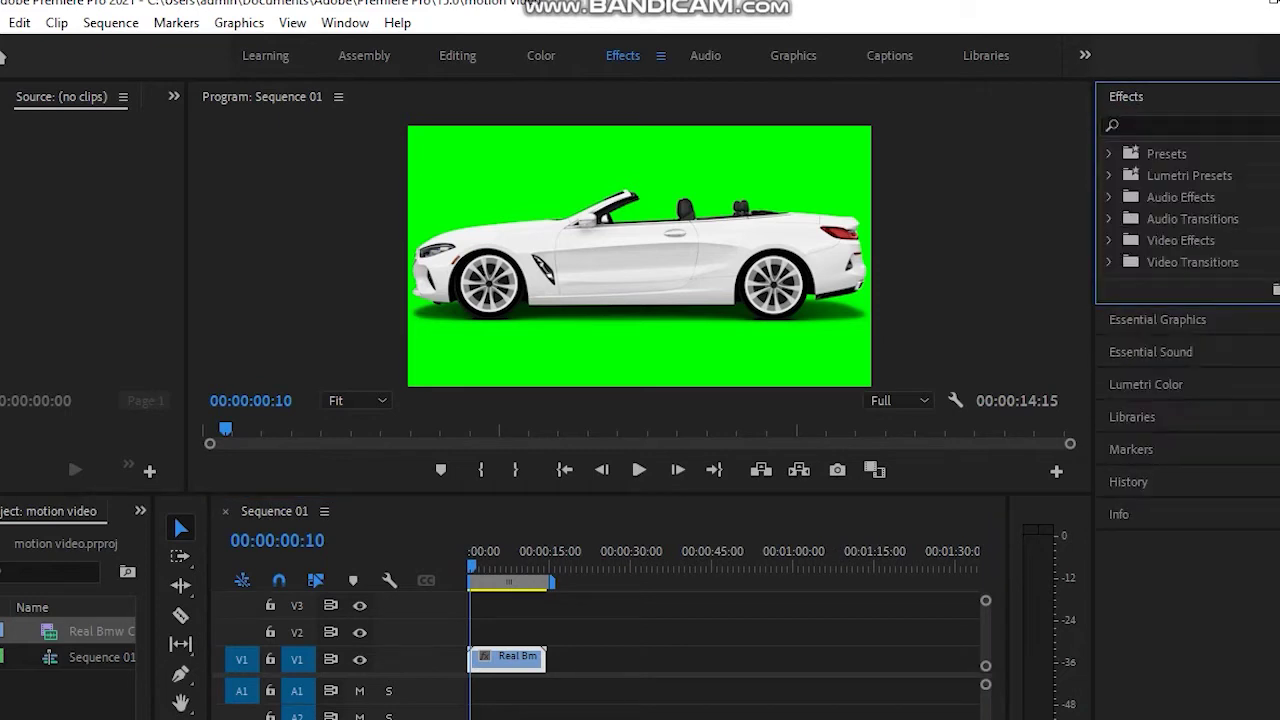
click(1180, 126)
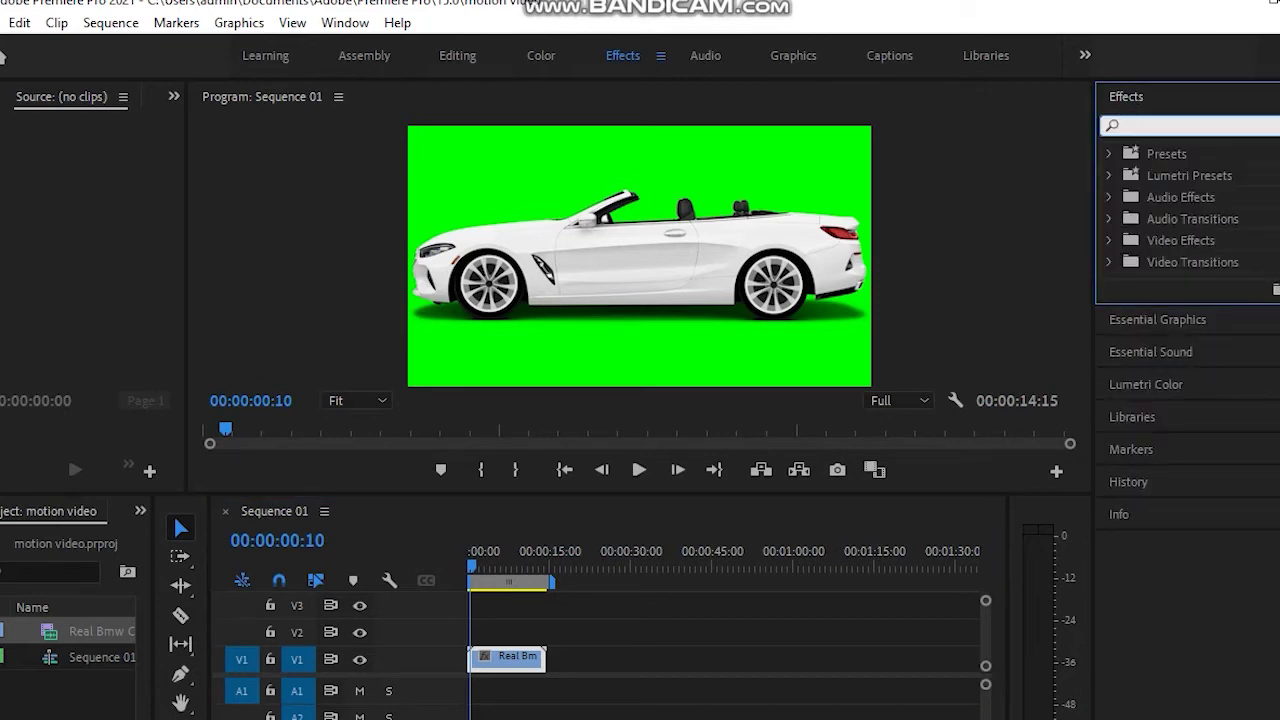
text(u)
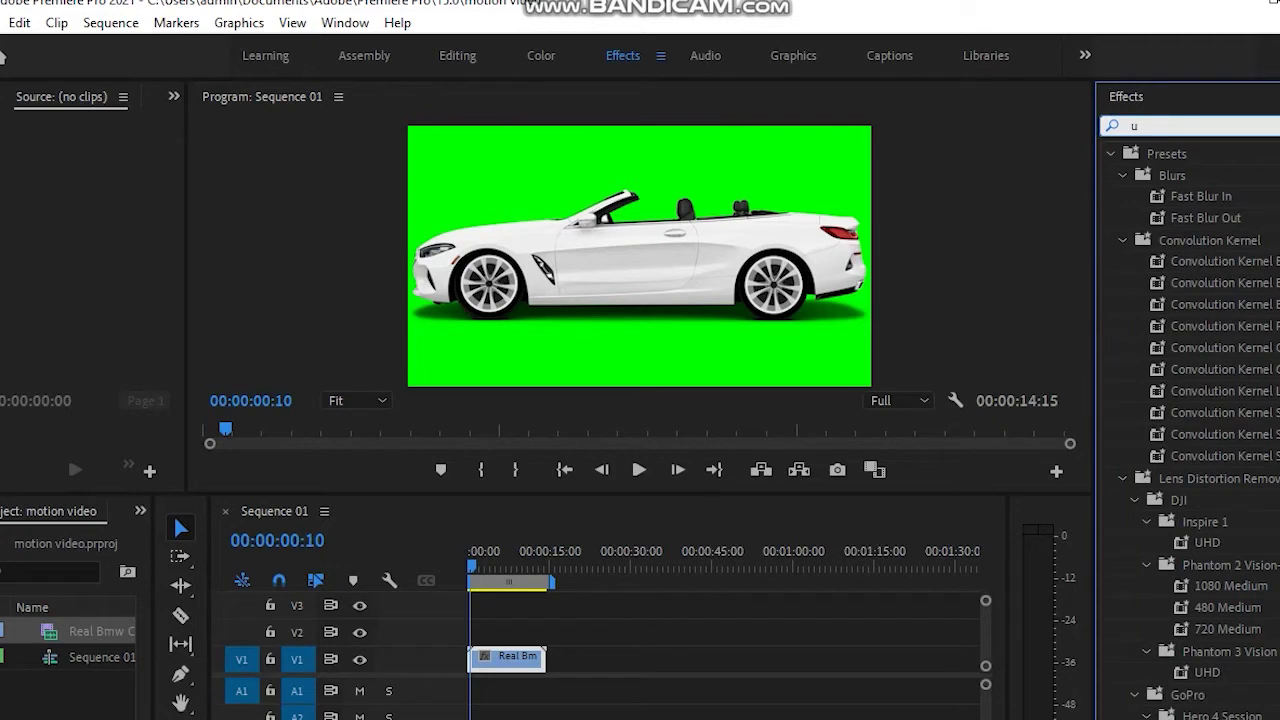
key(BackSpace)
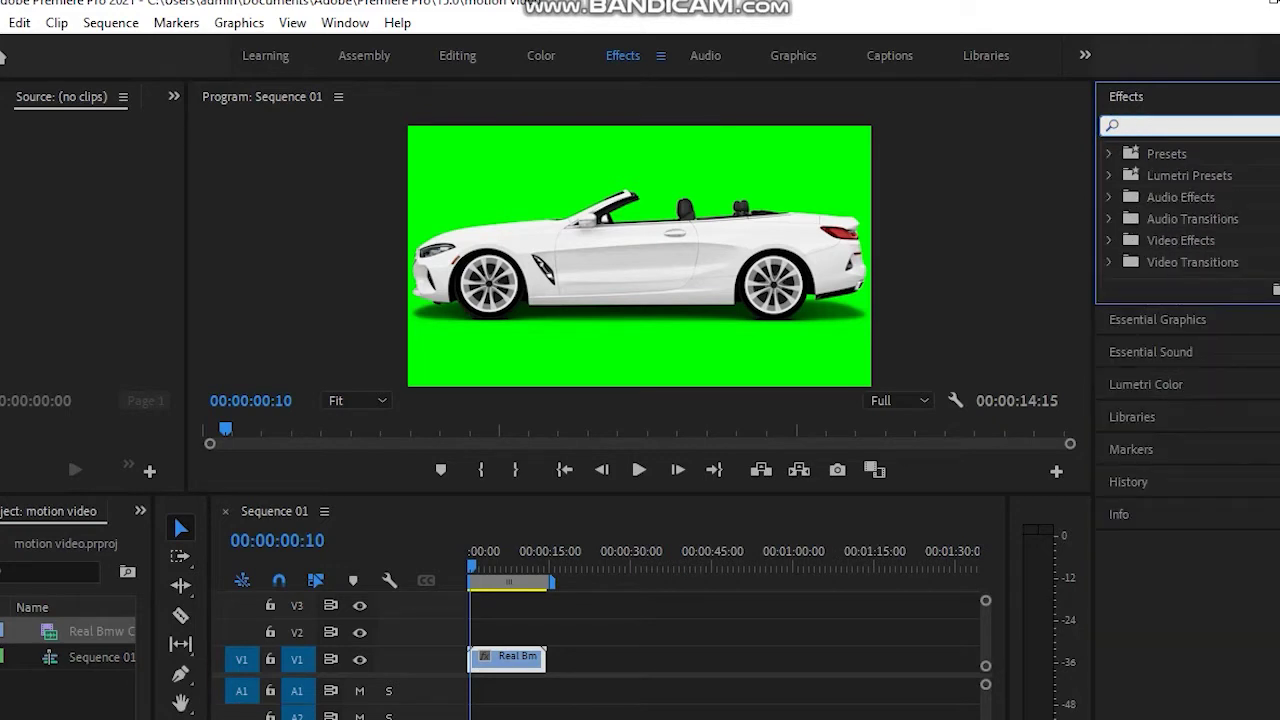
text(UL)
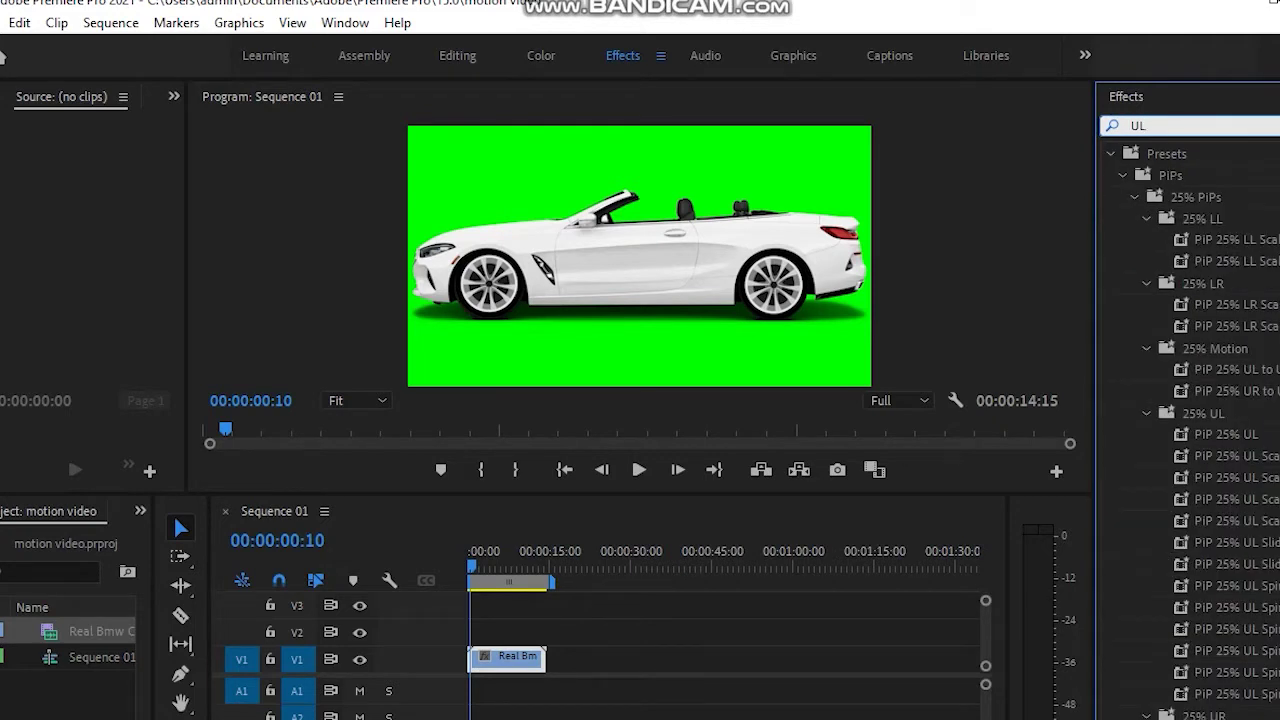
text(TRA)
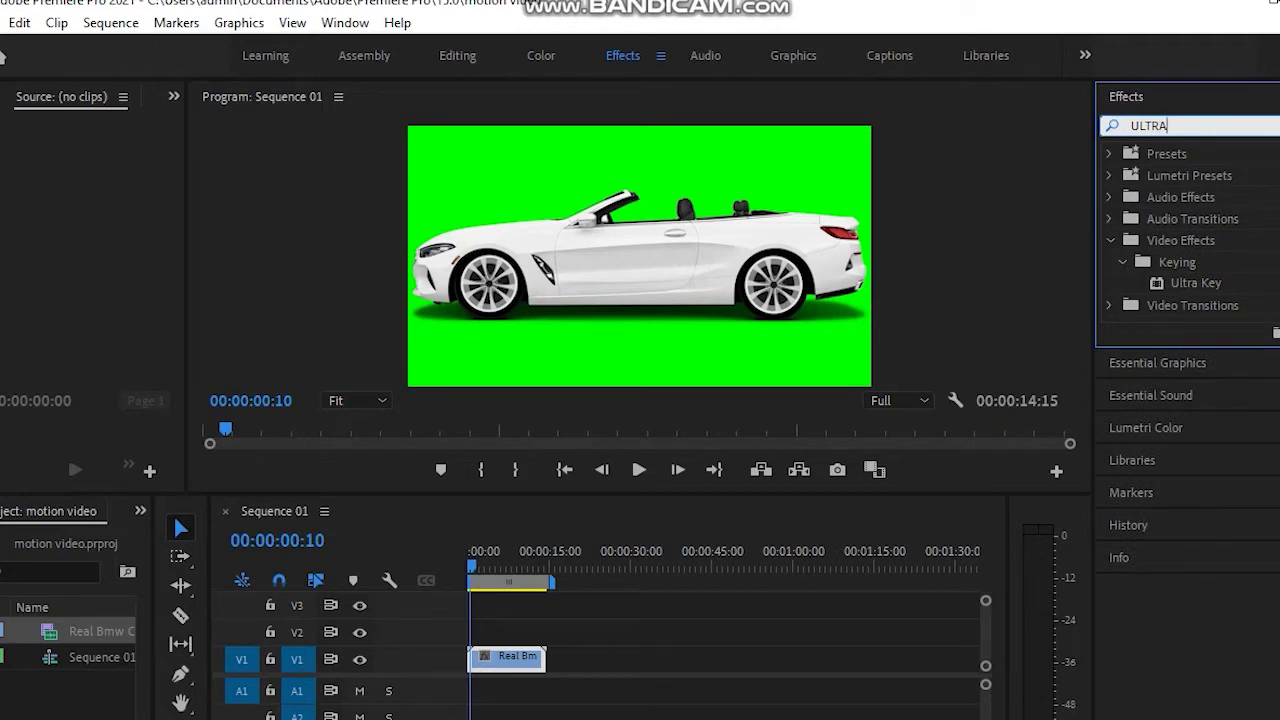
click(1196, 283)
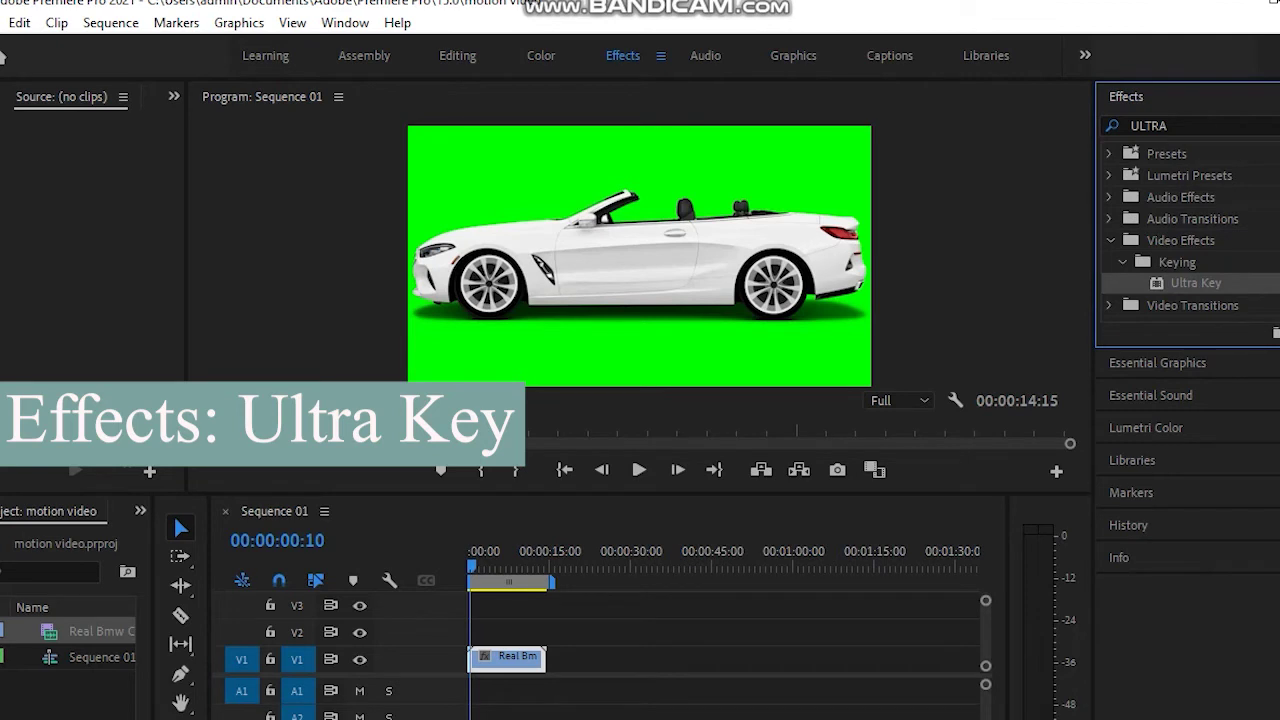
drag(1196, 283, 520, 659)
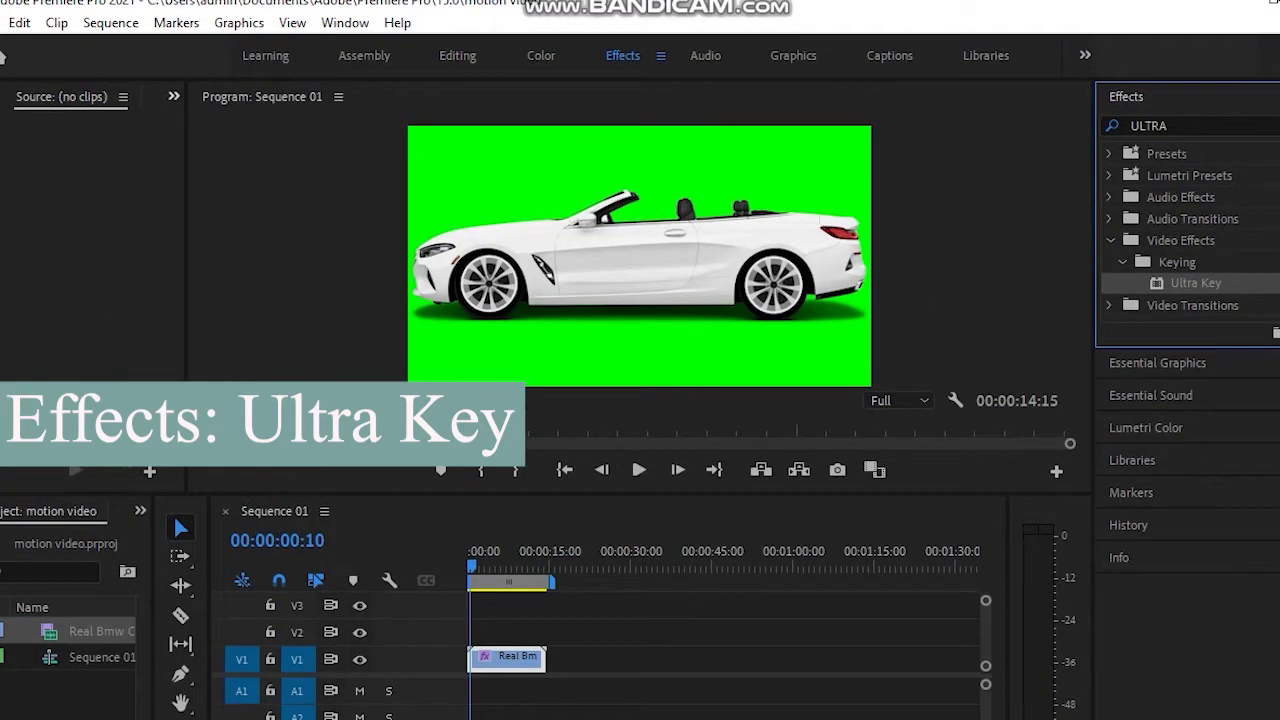
Show the effect controls of the car clip and widen that area at the Program monitor's expense.
click(174, 96)
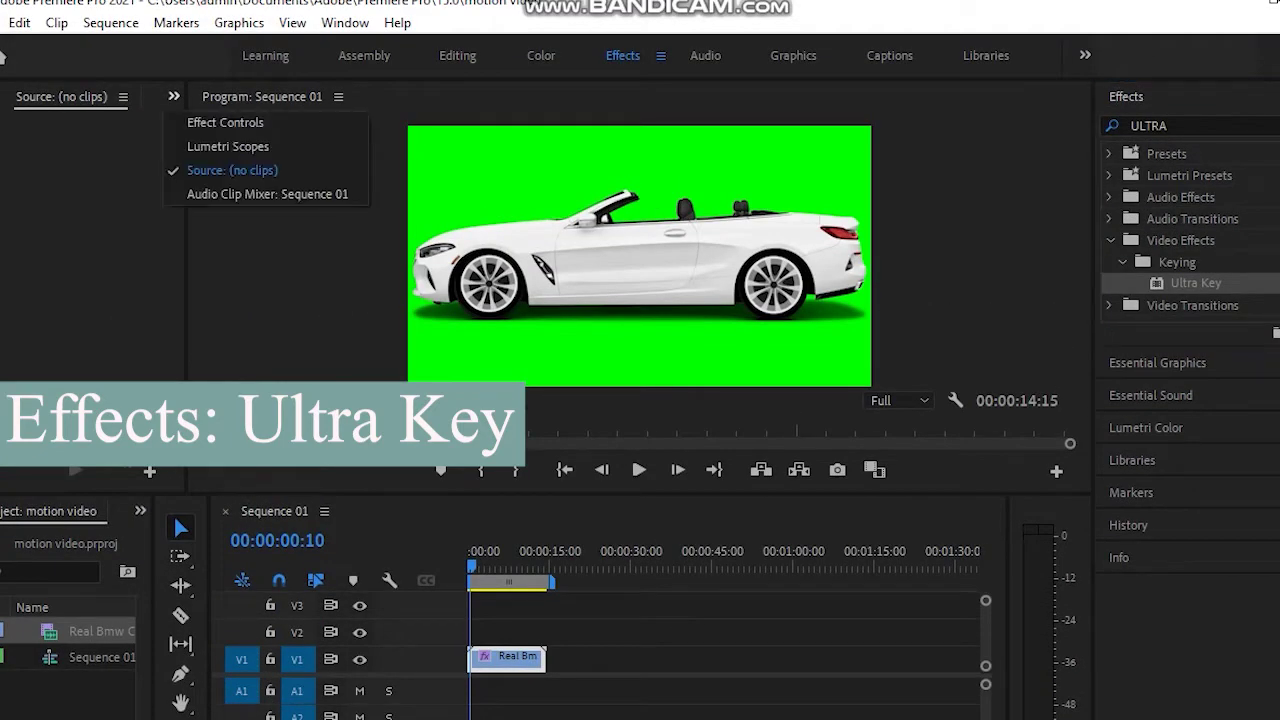
click(228, 123)
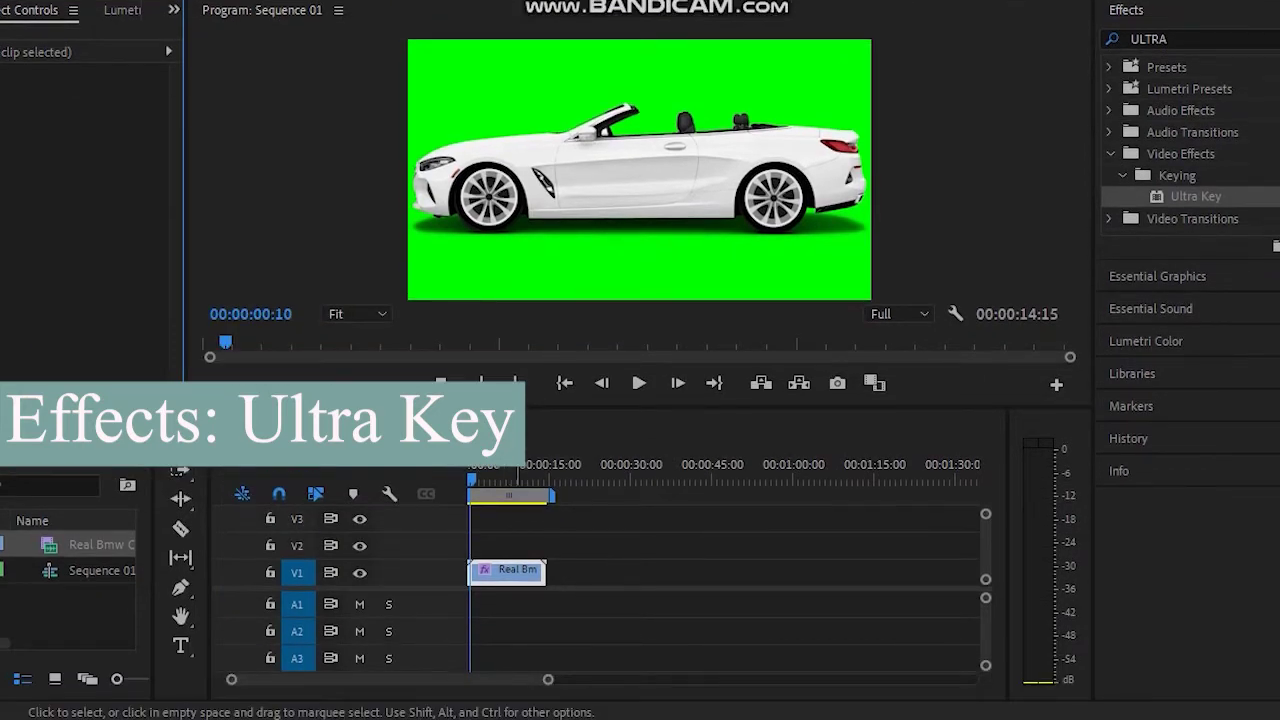
click(517, 660)
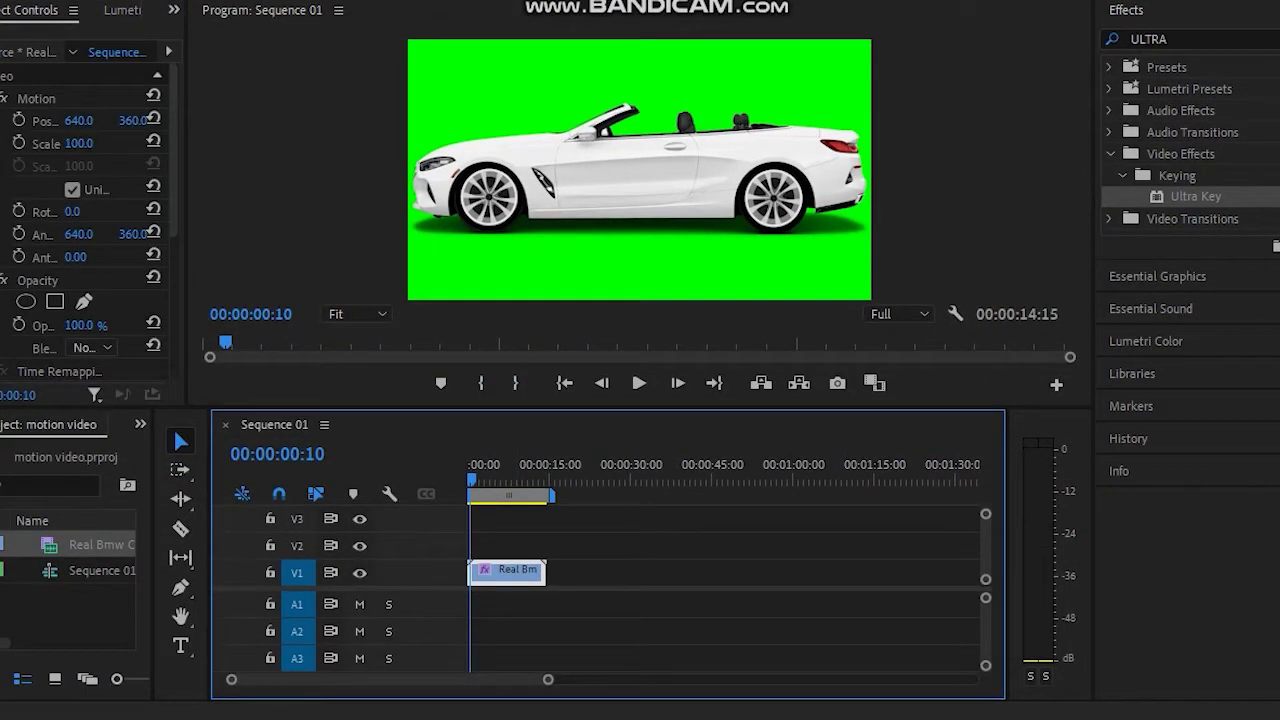
drag(188, 230, 335, 230)
Key out the green background by sampling it from the car footage as the Ultra Key's Key Color.
scroll(160, 220, down, 5)
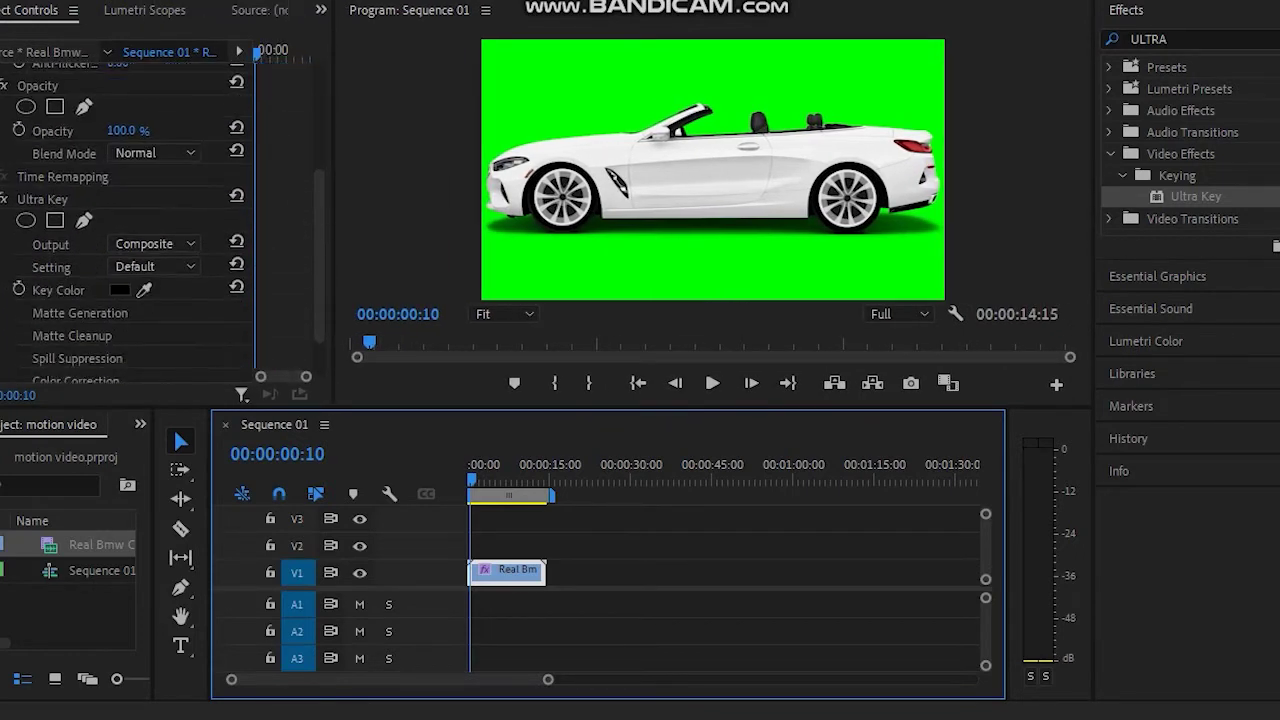
click(43, 160)
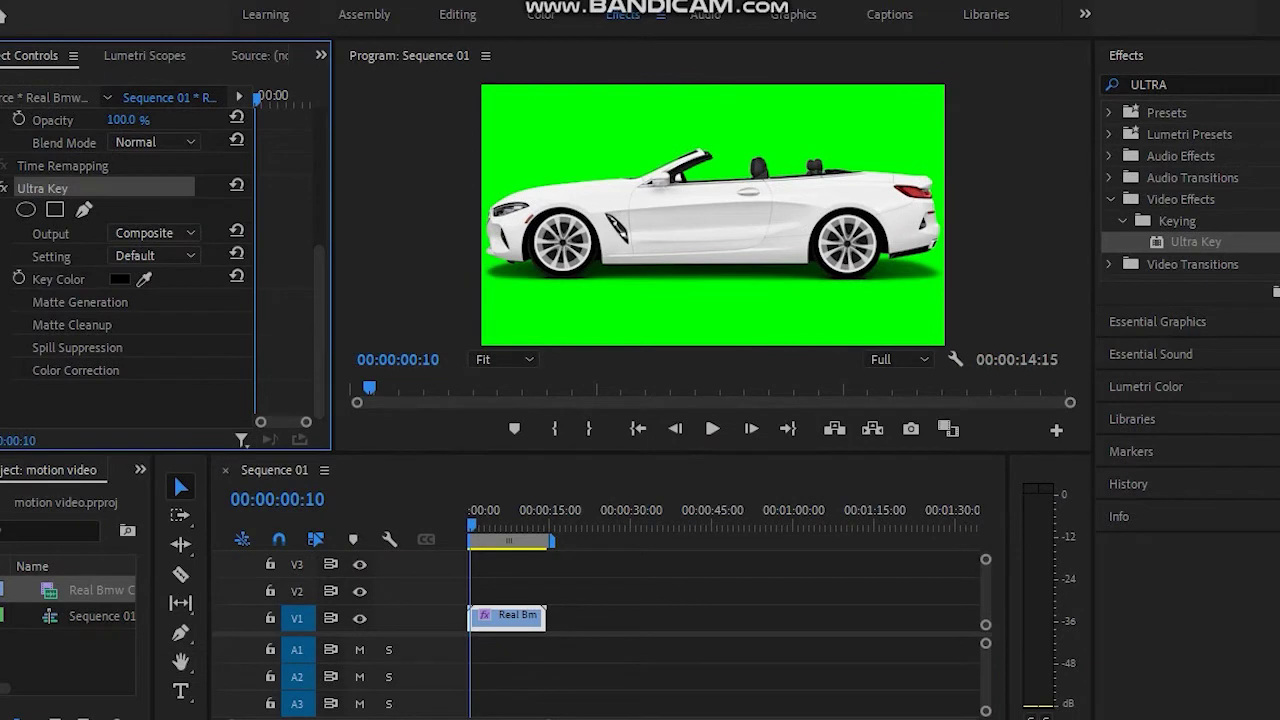
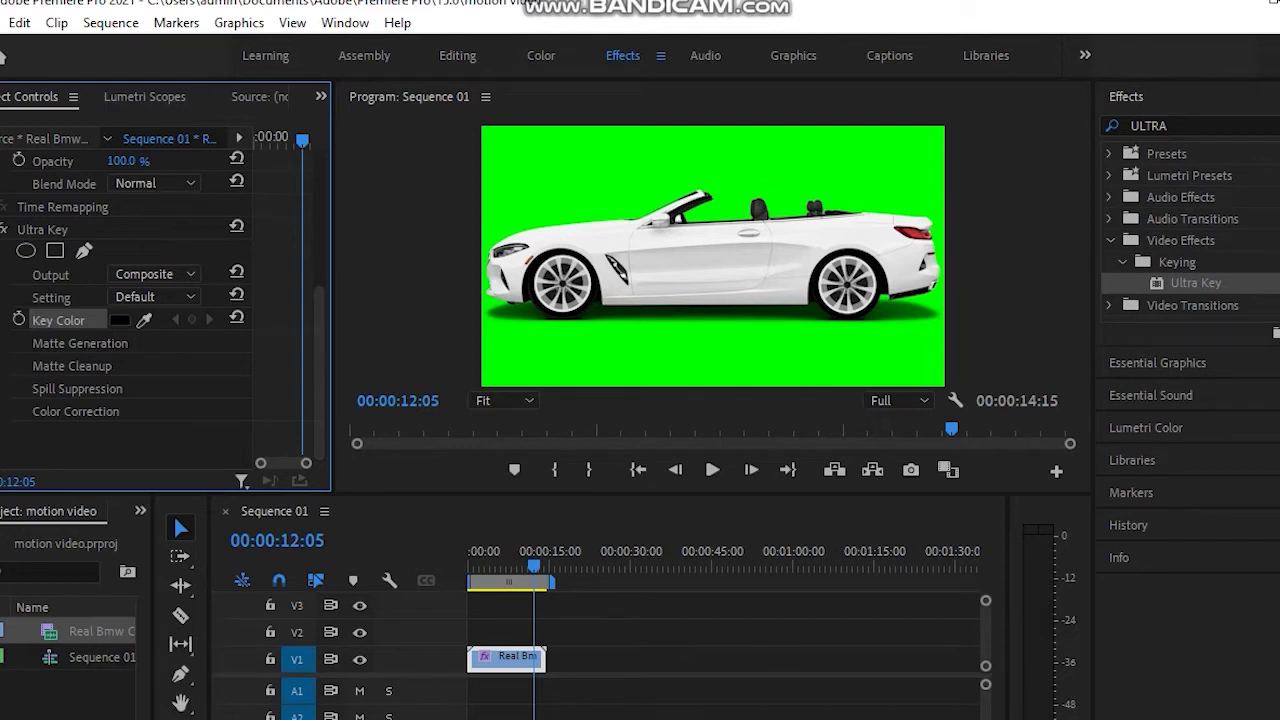
click(144, 320)
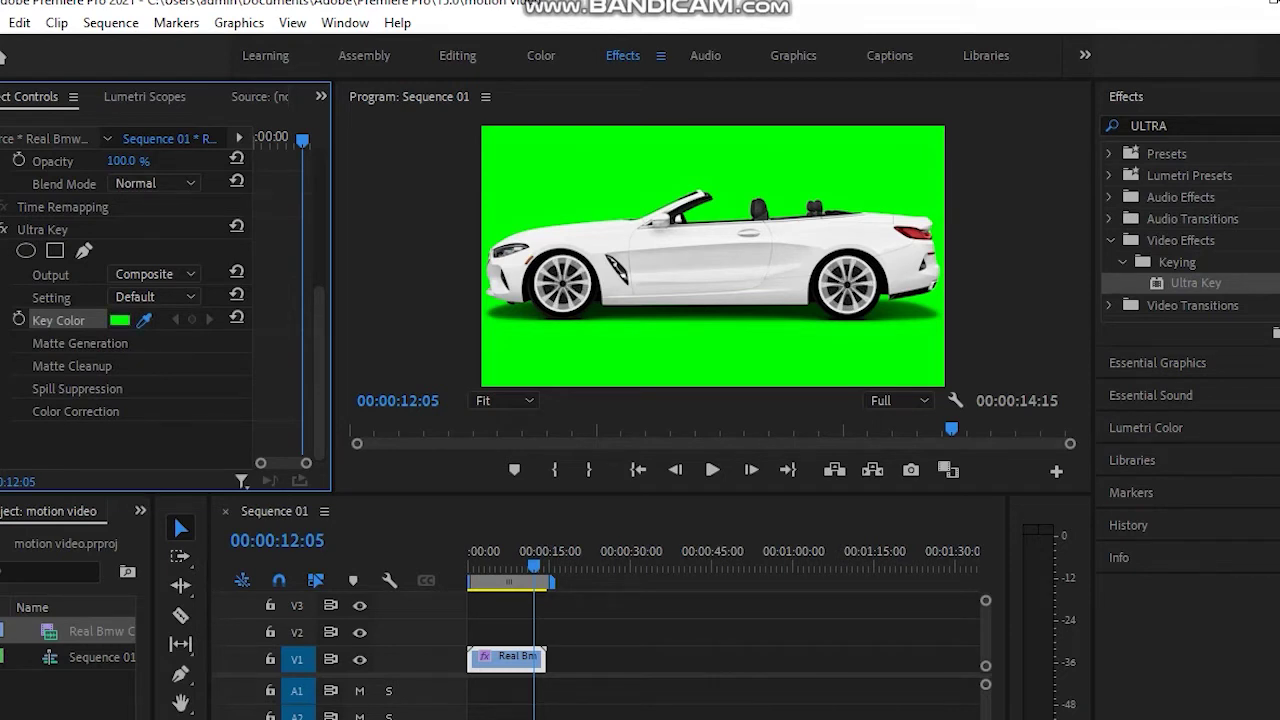
click(590, 178)
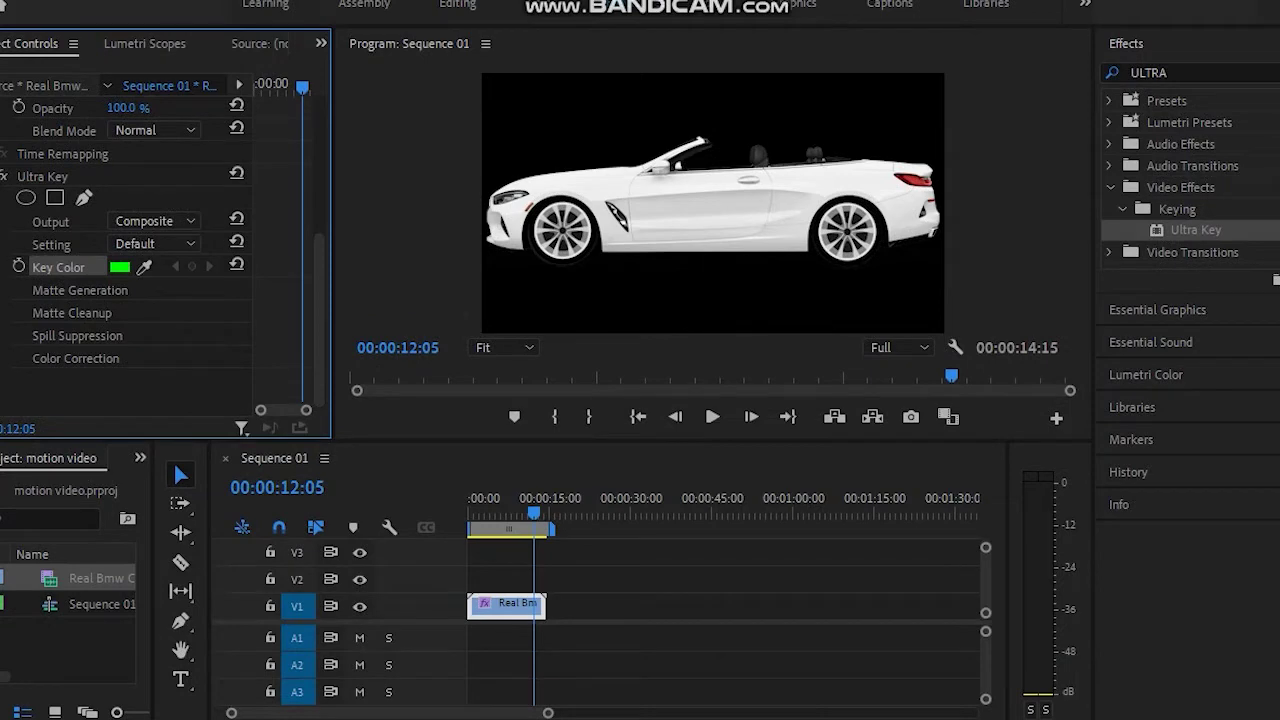
Import the "Pngtree—hand-painted green" background image from the Downloads folder into the project.
right_click(92, 598)
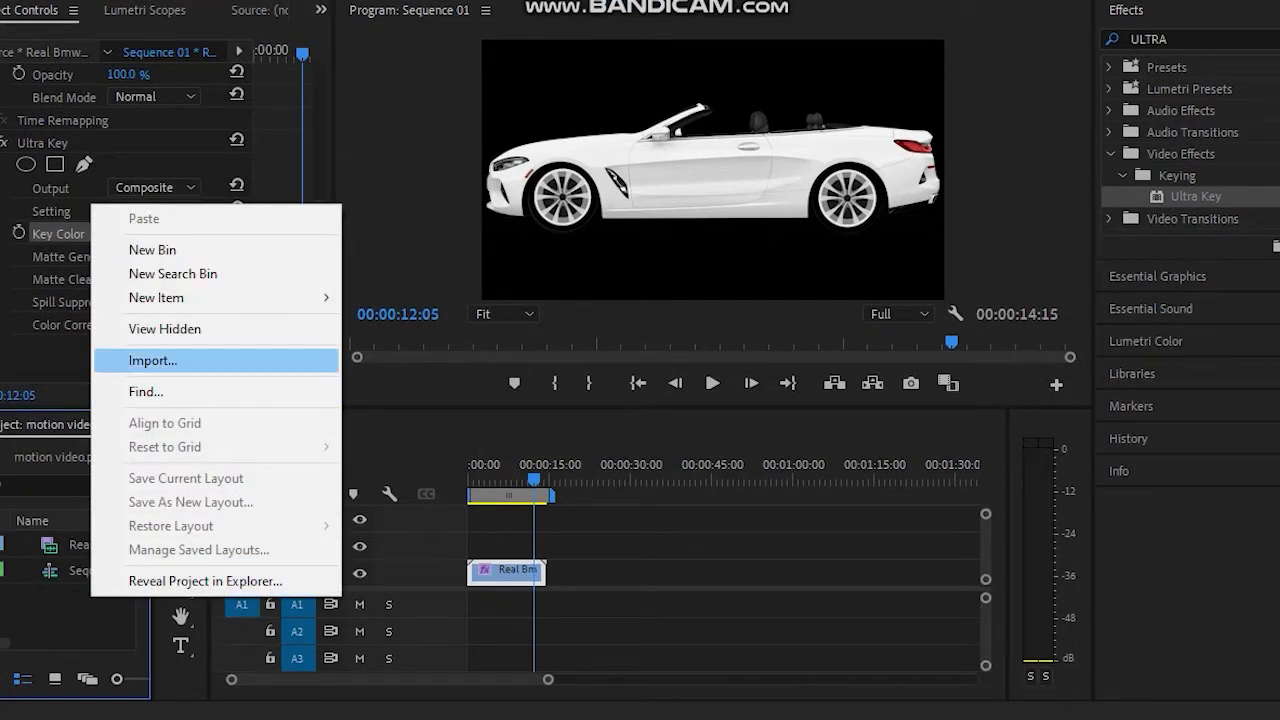
click(153, 360)
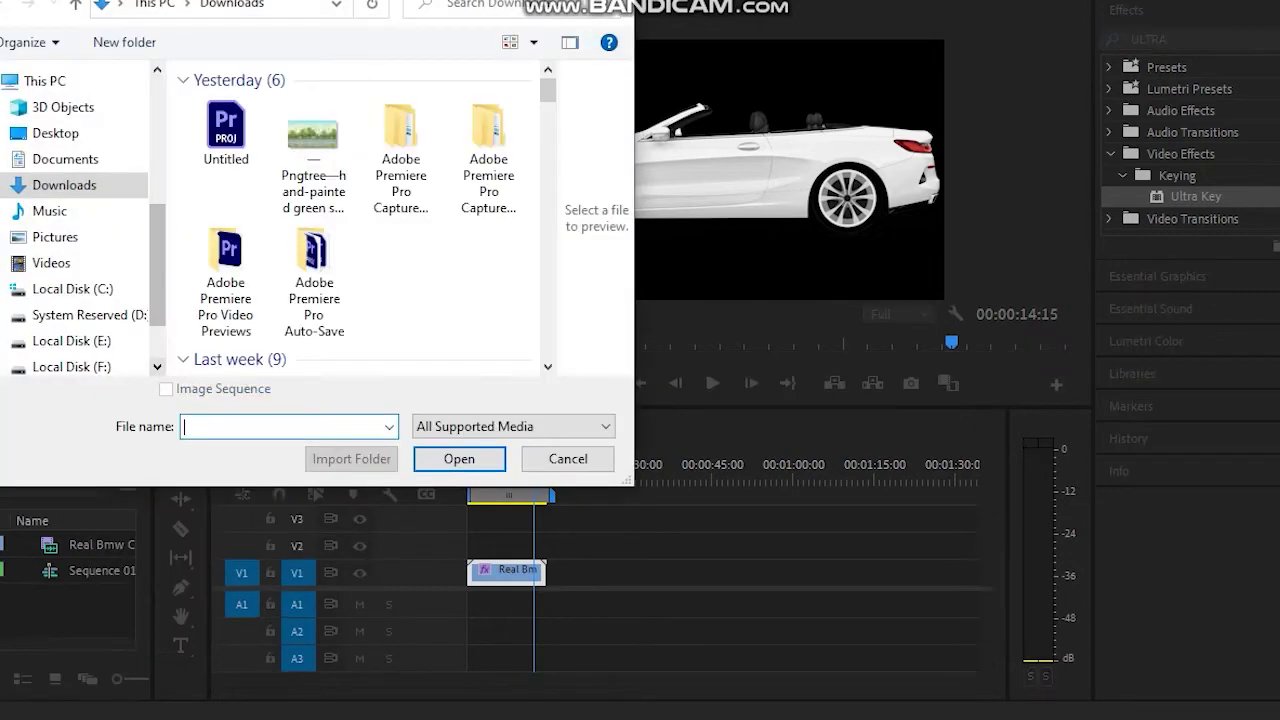
click(313, 164)
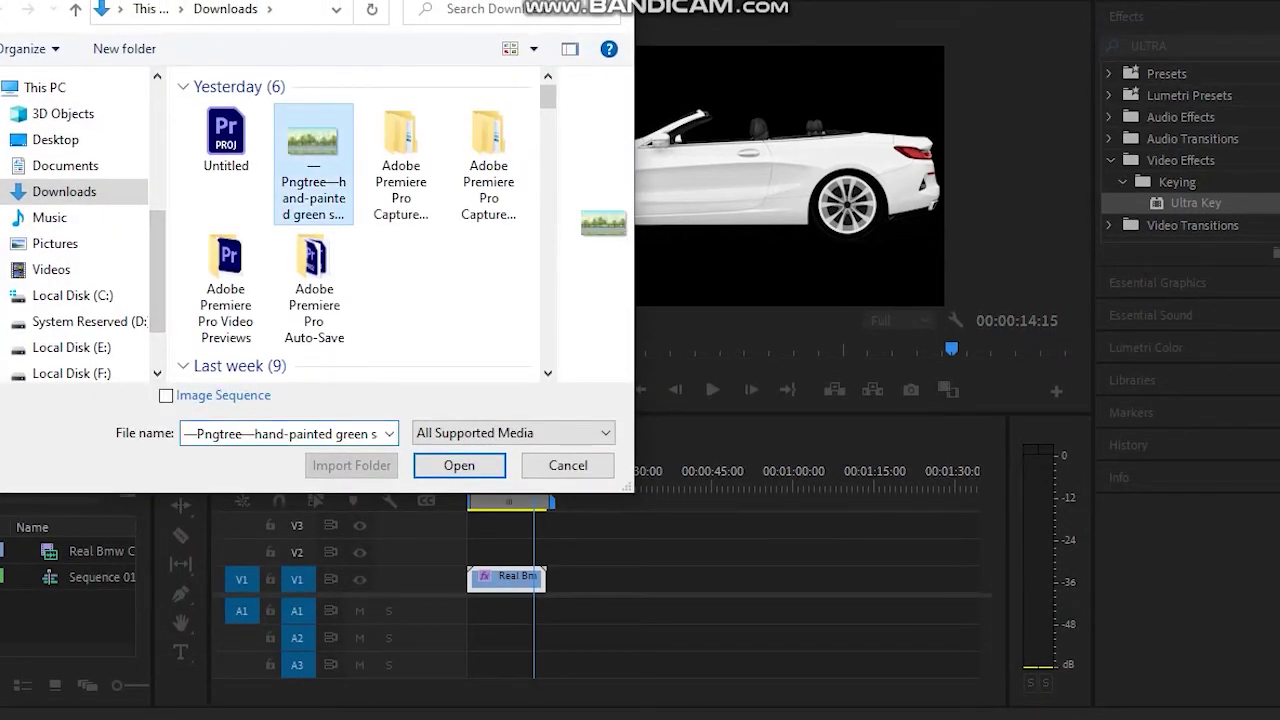
click(459, 465)
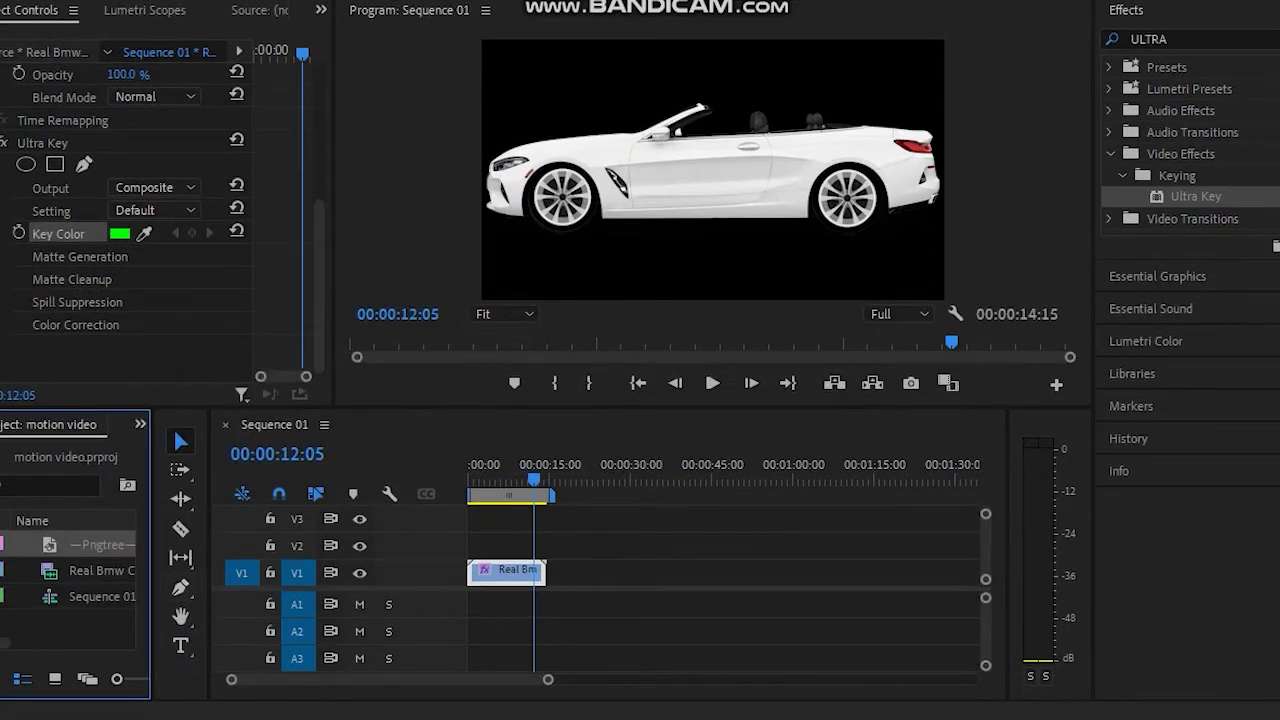
Place the Pngtree background image at the start of track V2 and open it in the Source monitor.
drag(100, 545, 588, 543)
mouse_move(482, 545)
mouse_down()
mouse_move(478, 565)
mouse_move(467, 508)
mouse_move(480, 545)
mouse_up()
drag(585, 543, 575, 566)
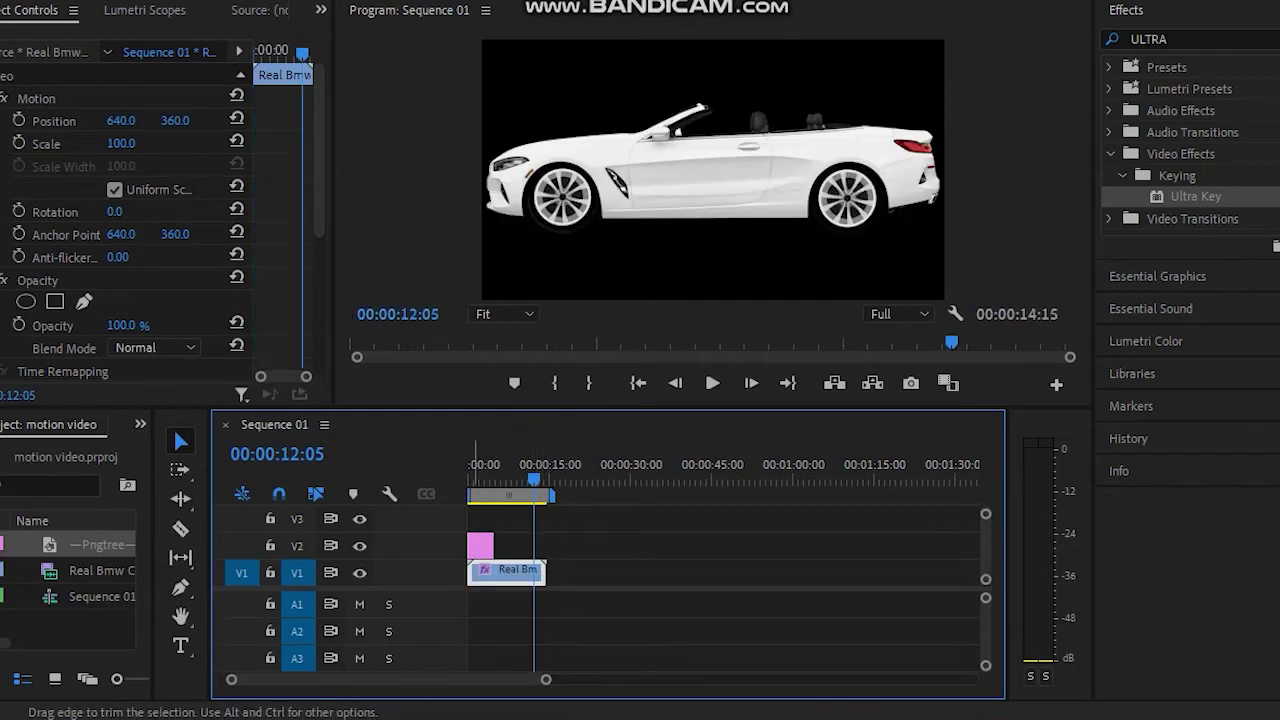
double_click(480, 545)
click(481, 547)
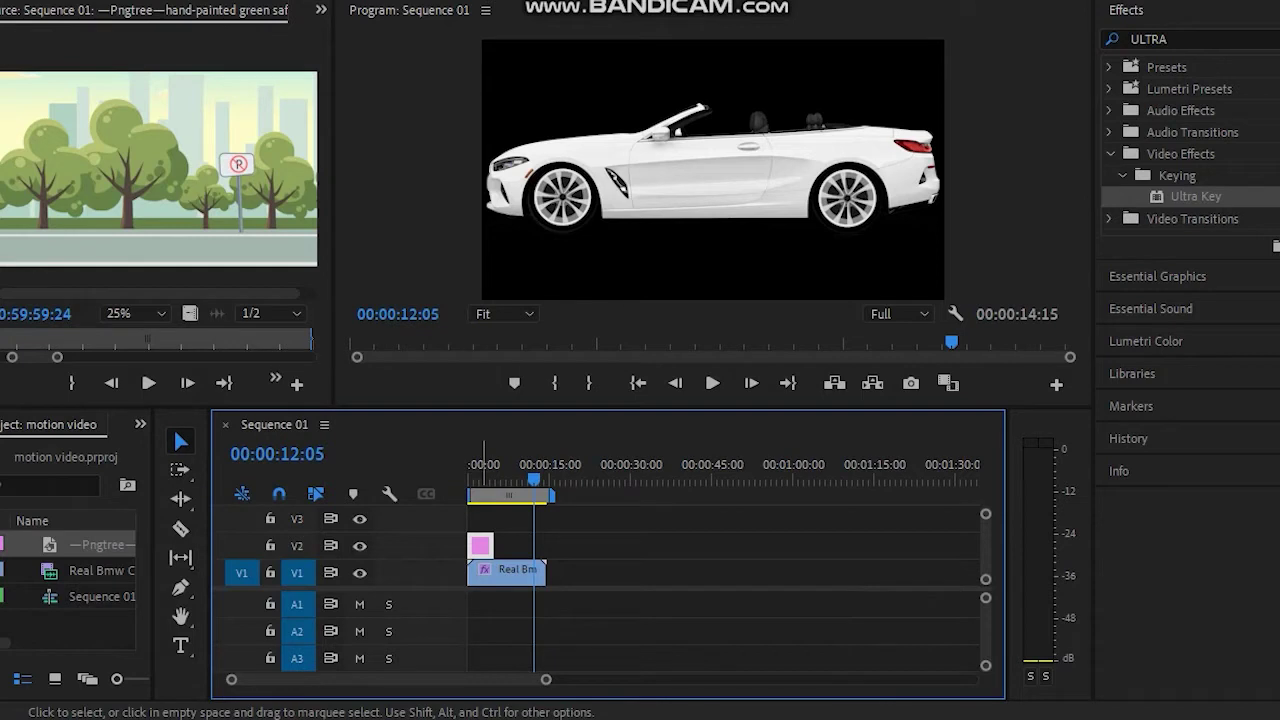
Select the car in the Program monitor and shift it slightly down and to the left within the frame.
key(shift+4)
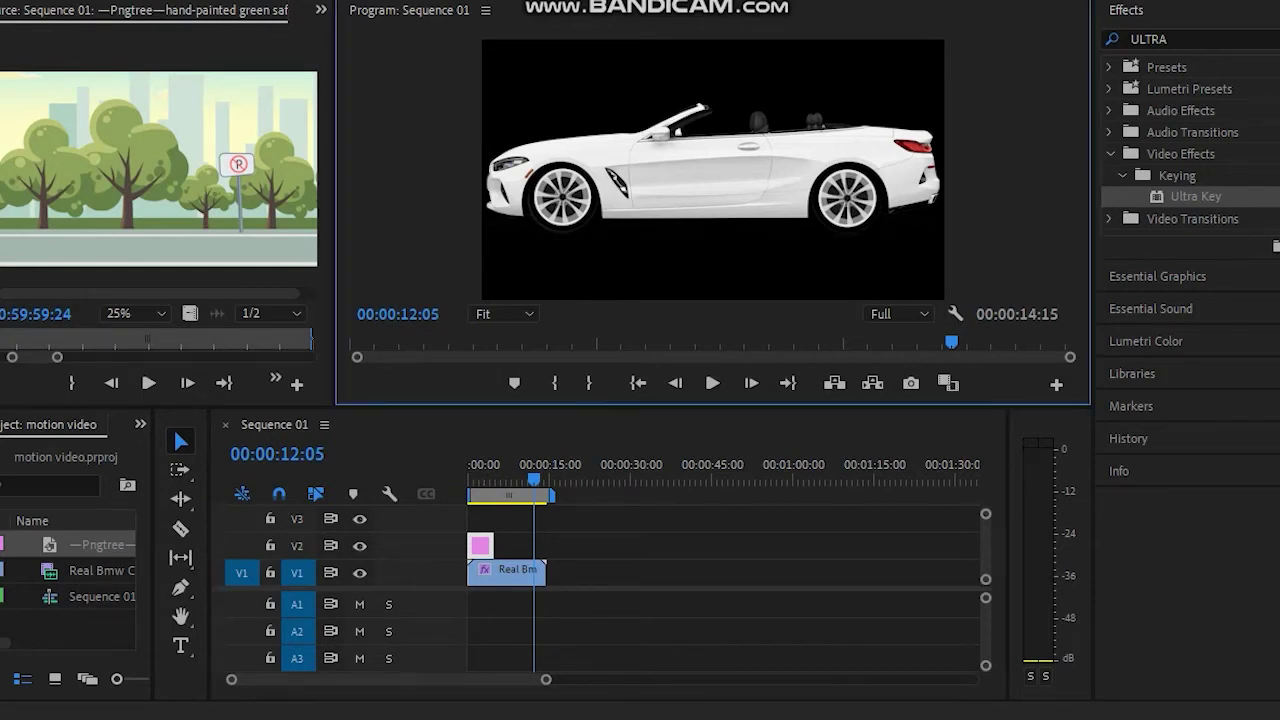
double_click(713, 170)
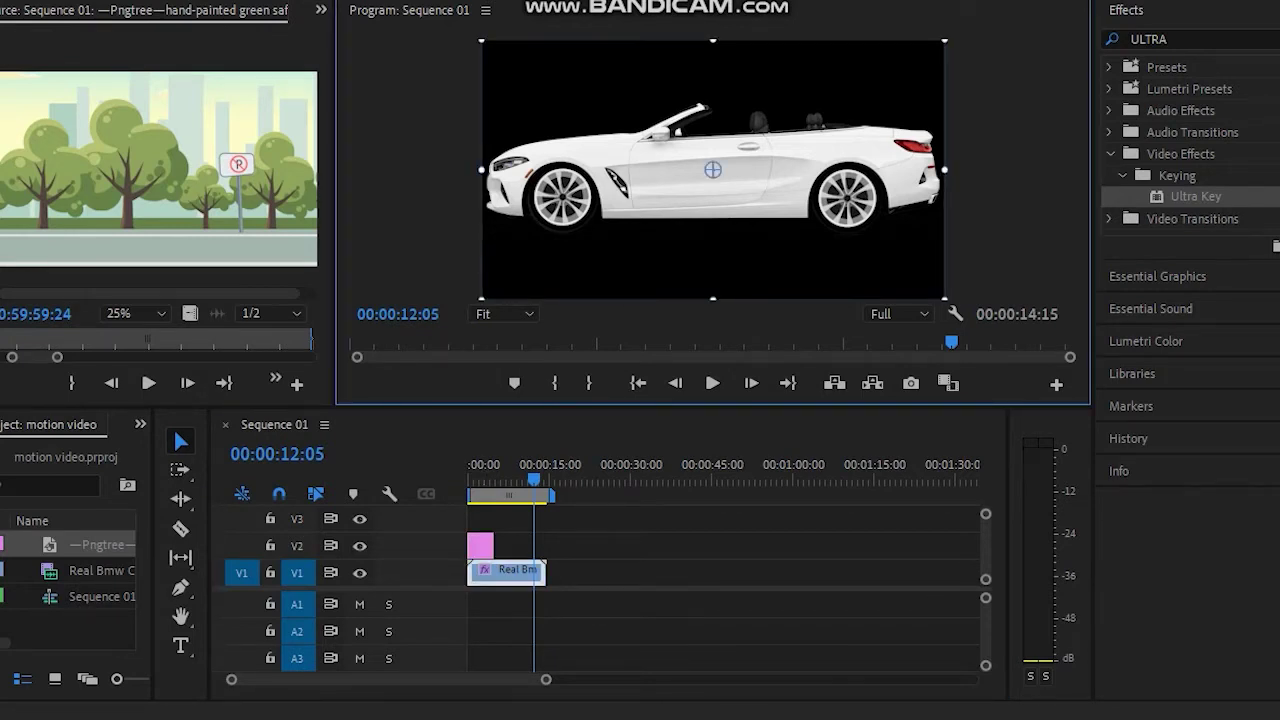
drag(713, 170, 678, 200)
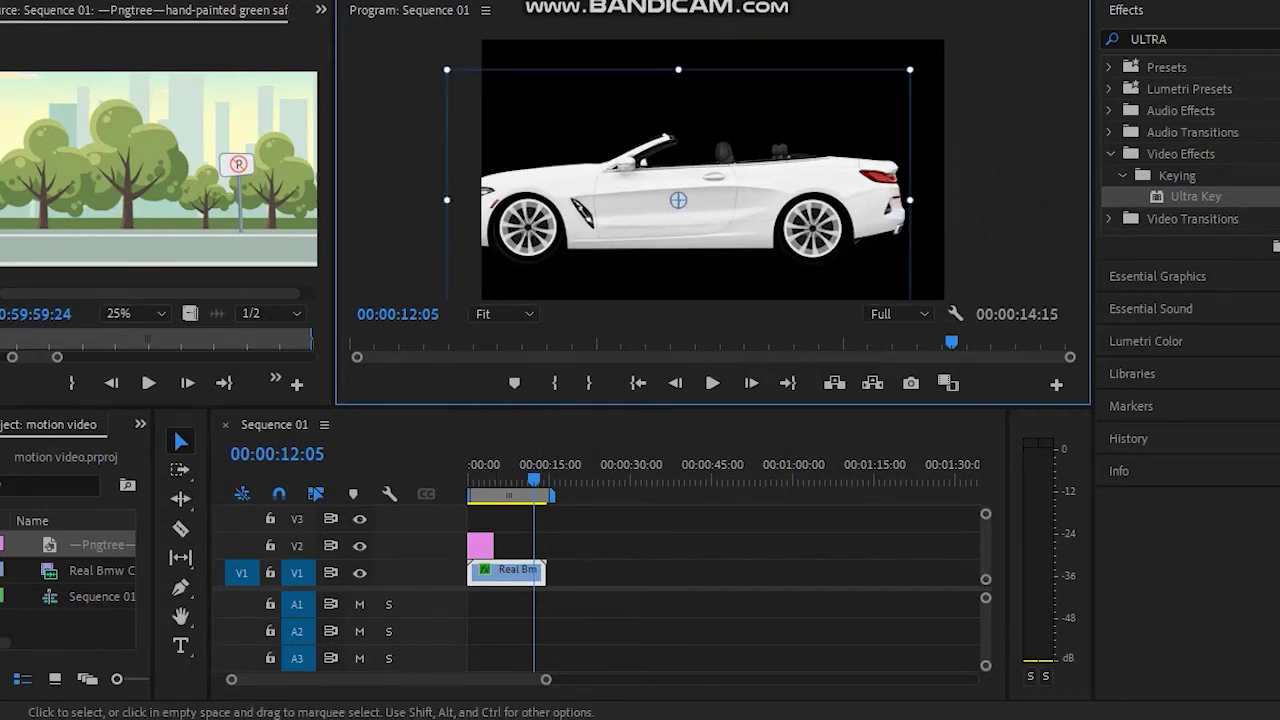
Swap the clips' tracks so the background image starts V1 and the car clip starts V2 above it.
drag(484, 547, 572, 545)
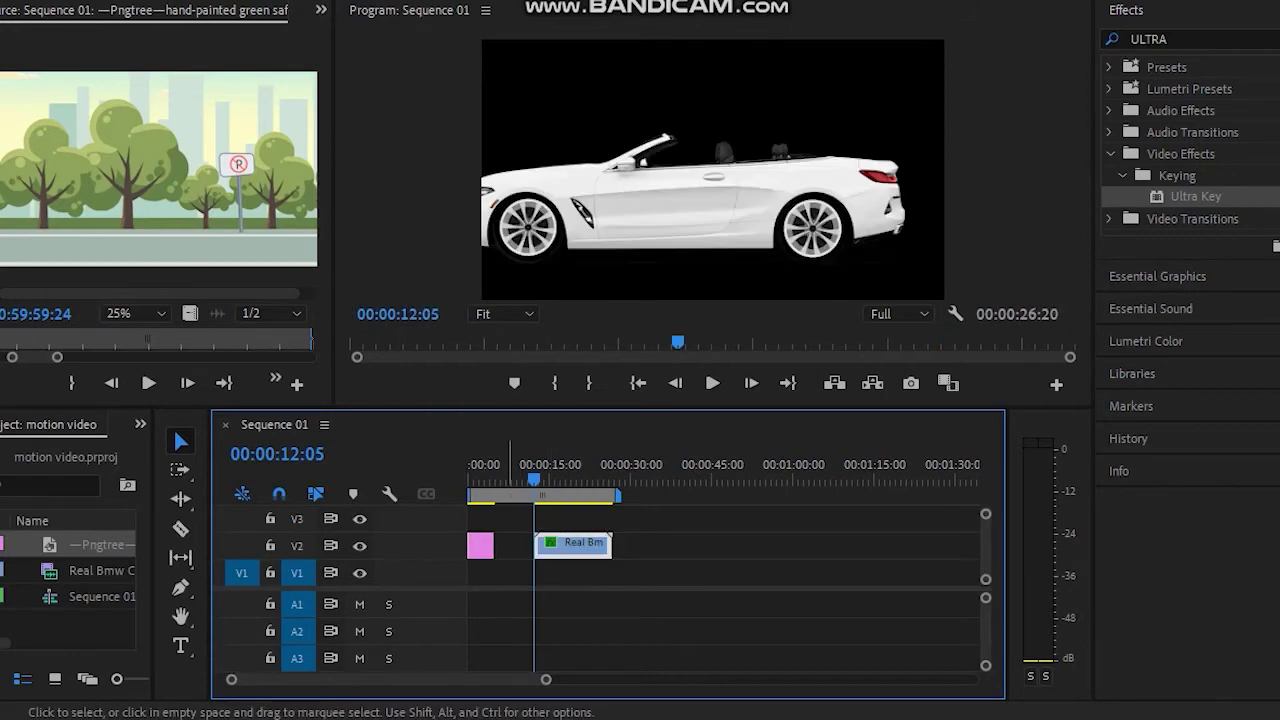
drag(484, 547, 485, 572)
drag(583, 547, 509, 546)
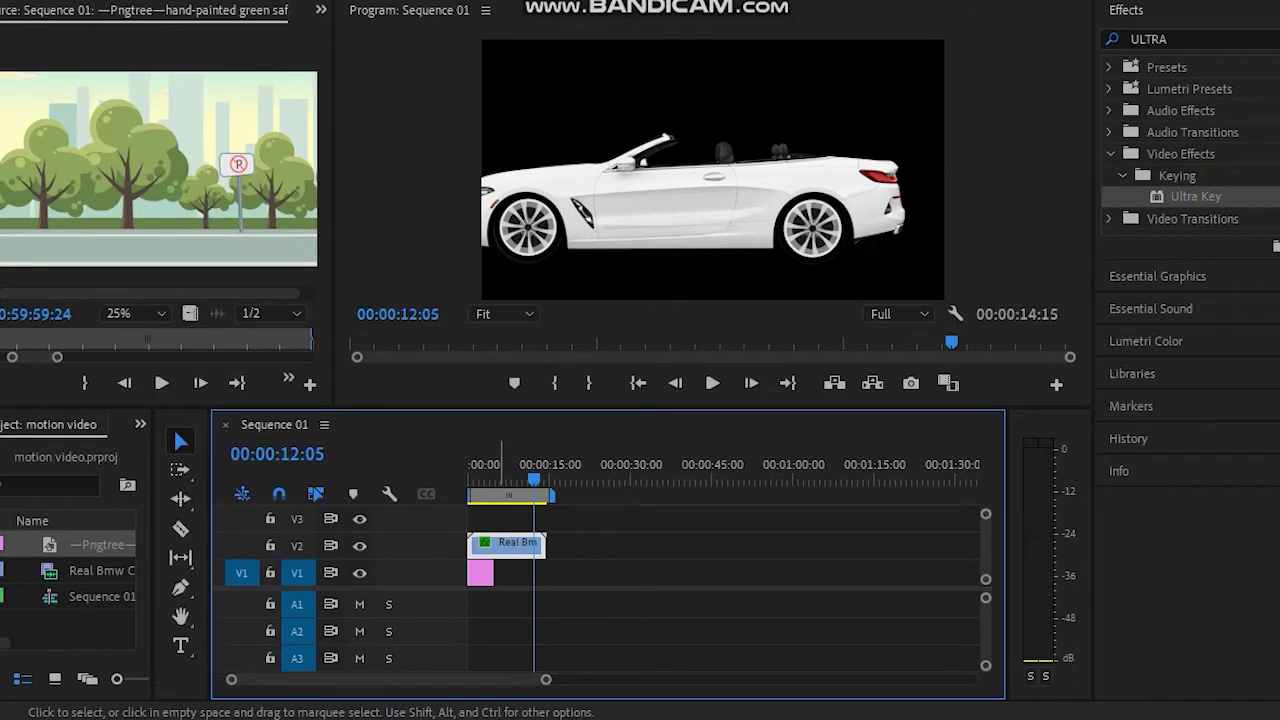
Play the sequence through to its end and open the car clip in the Source monitor.
click(712, 384)
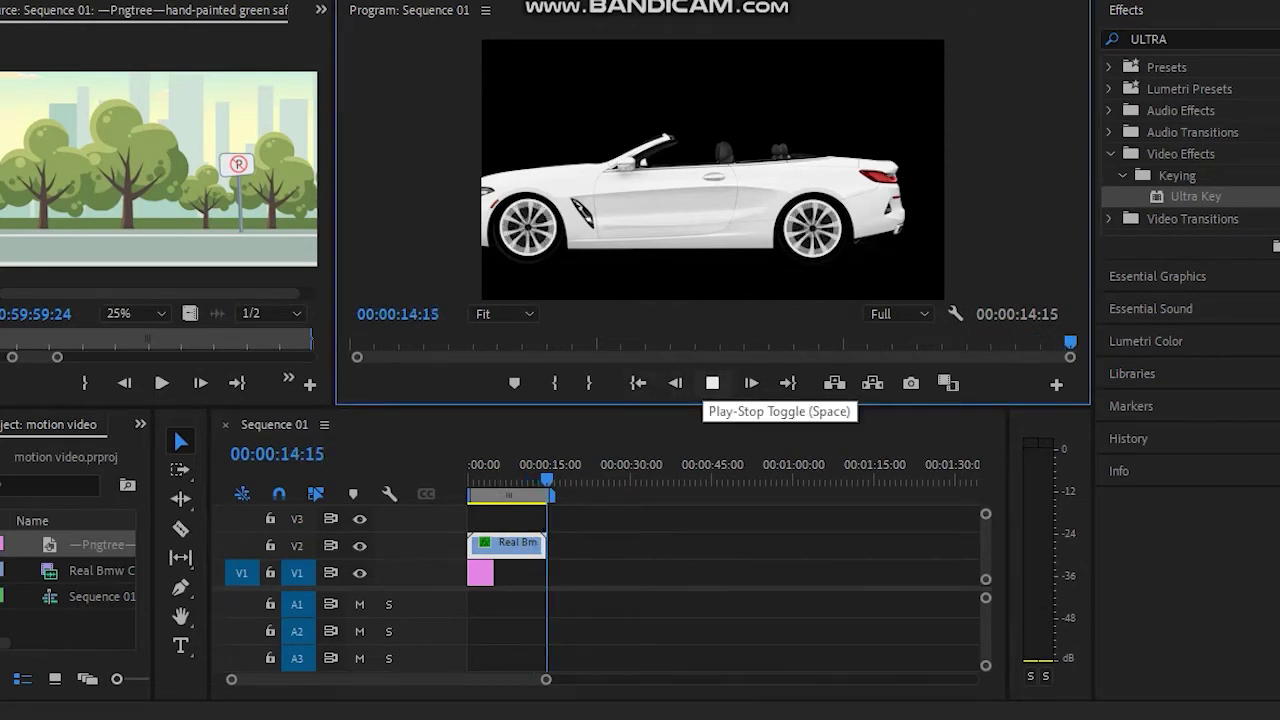
click(487, 573)
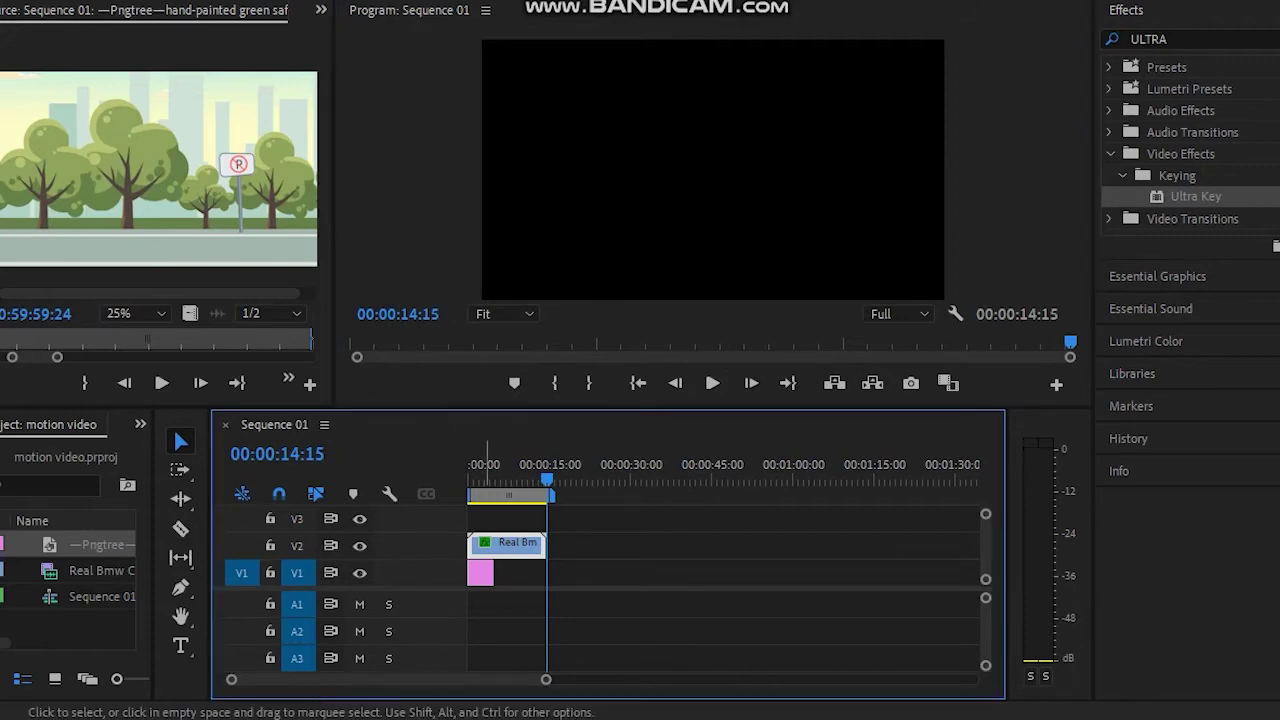
double_click(495, 548)
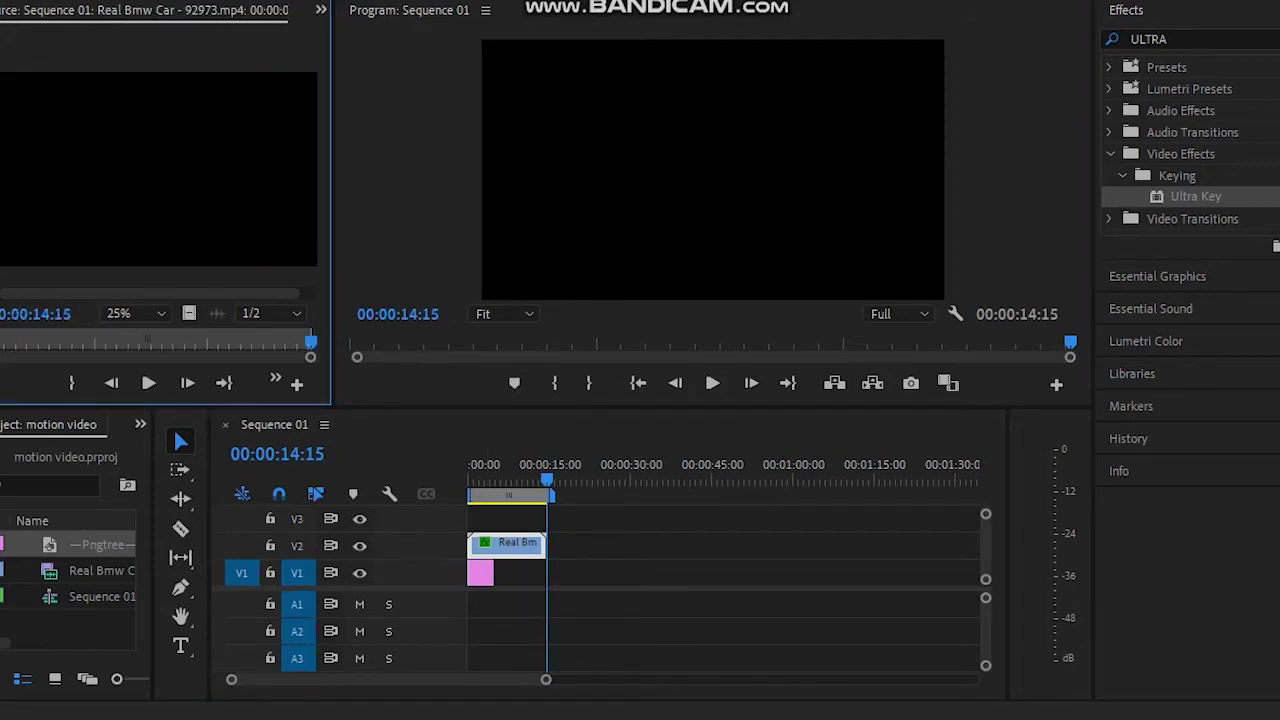
key(alt+Tab)
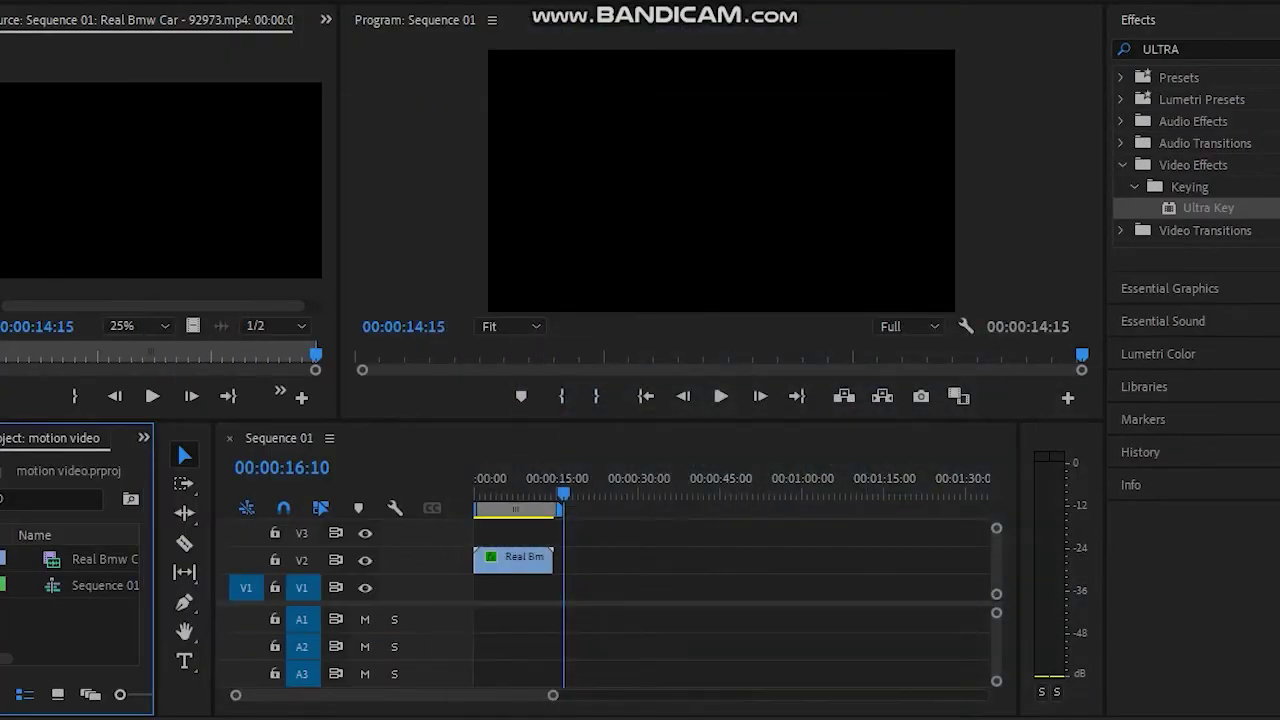
Move the playhead to 00:00:05:05 and import the Pngtree green safe travel road image from the Downloads folder into the project.
drag(564, 493, 503, 493)
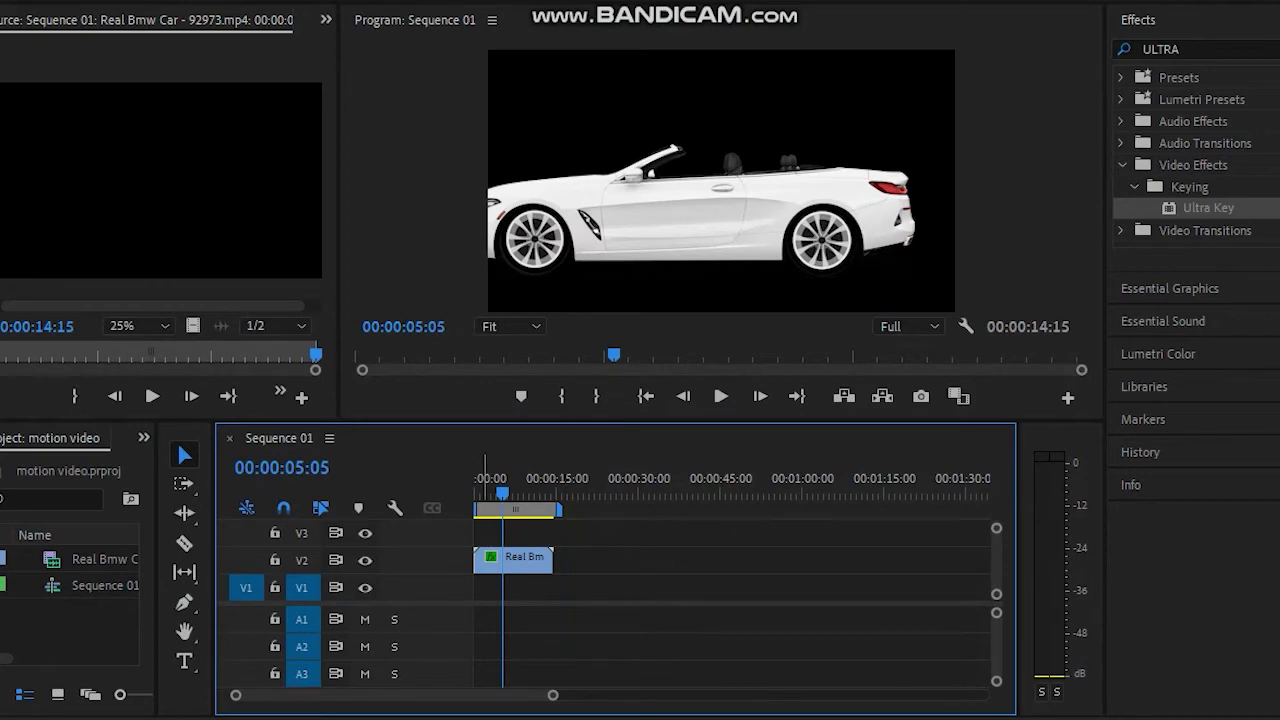
right_click(66, 626)
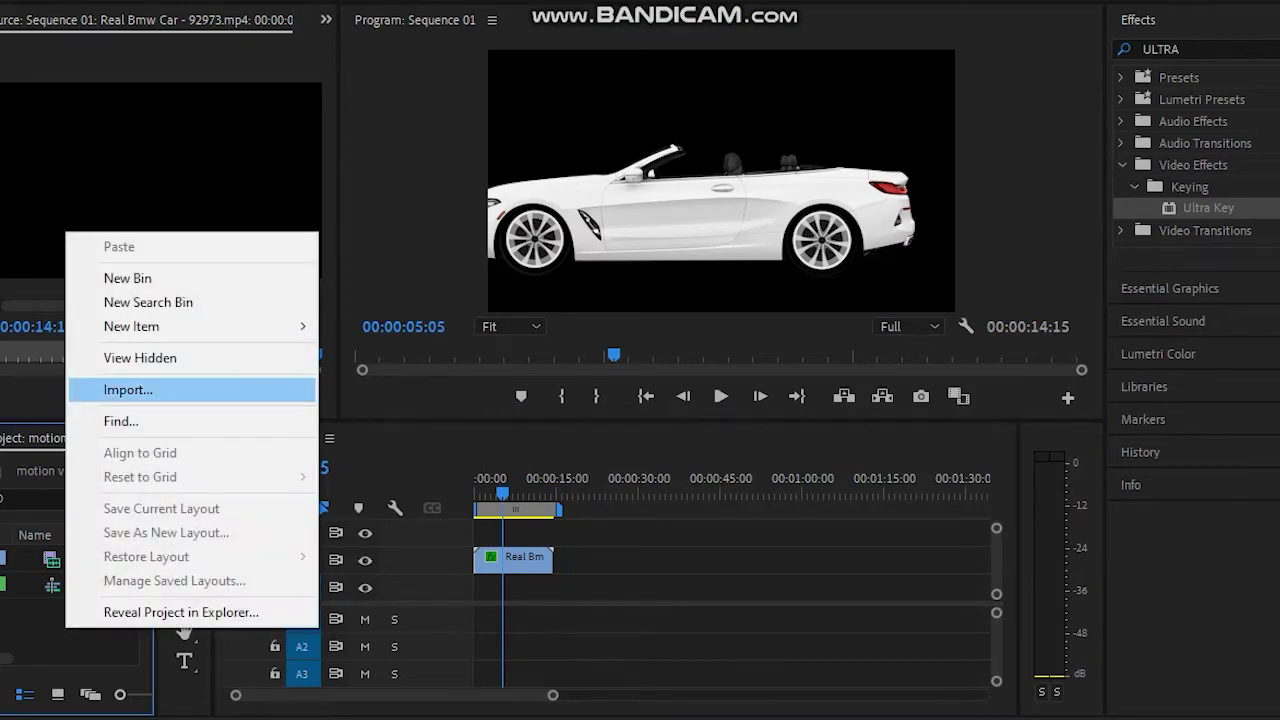
click(128, 390)
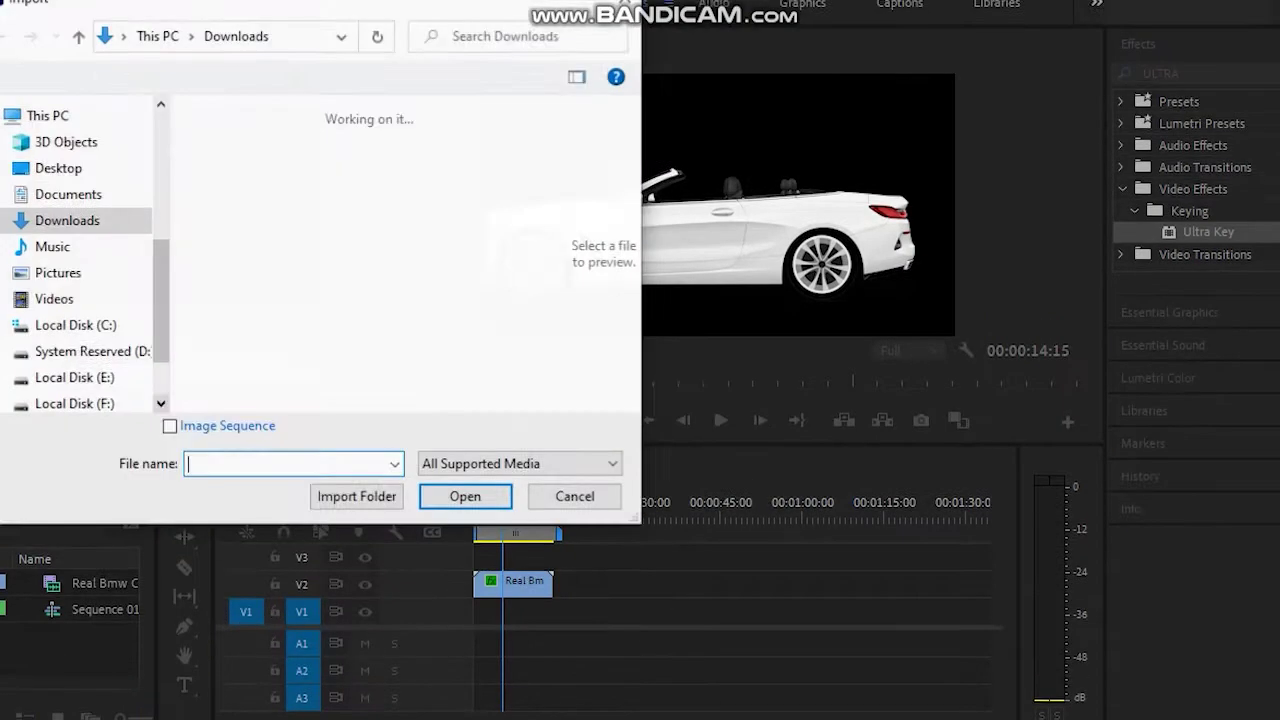
click(318, 166)
click(465, 528)
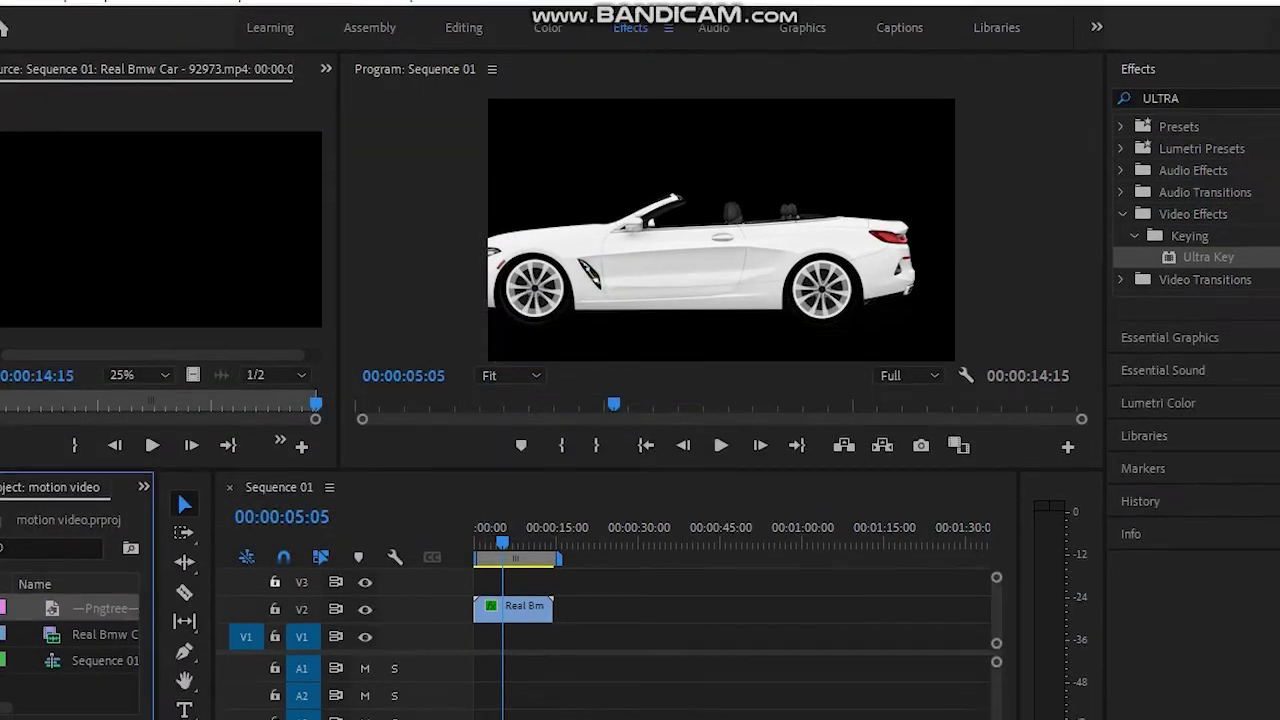
Place the Pngtree background image near the start of track V2, with the car clip above it at the start of V3.
click(104, 608)
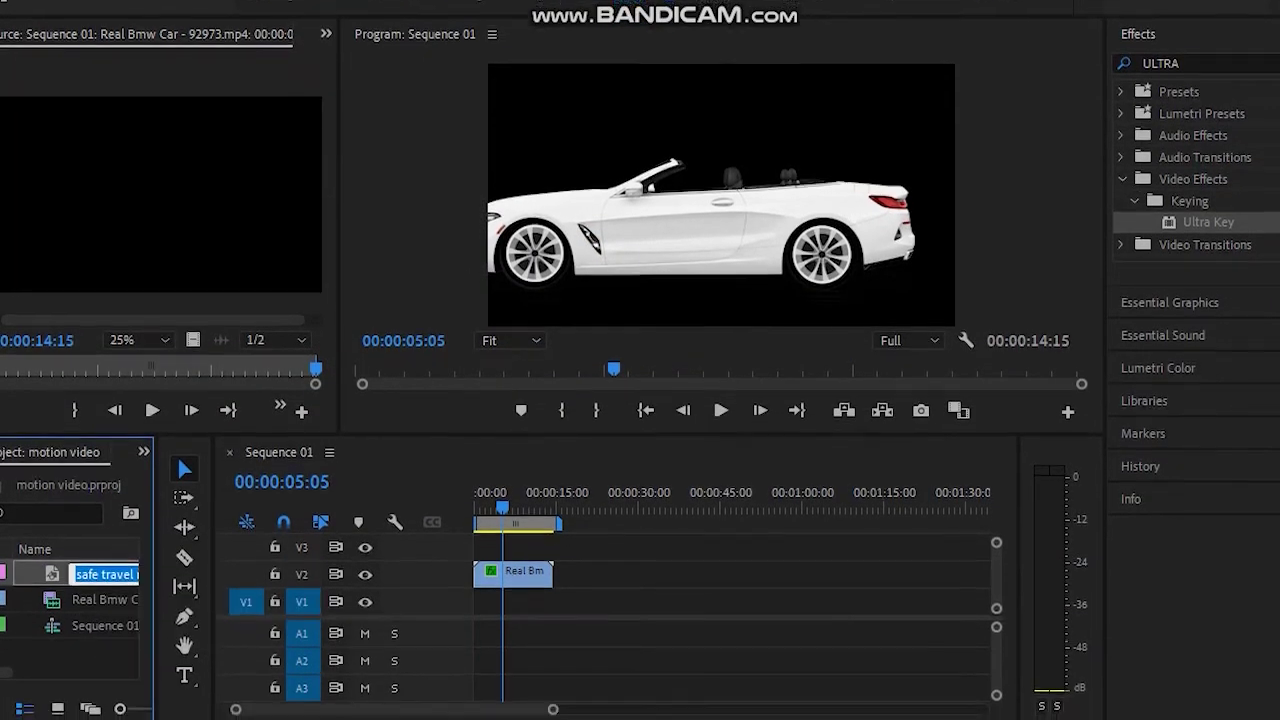
click(82, 652)
click(104, 560)
drag(104, 560, 481, 493)
drag(513, 557, 593, 557)
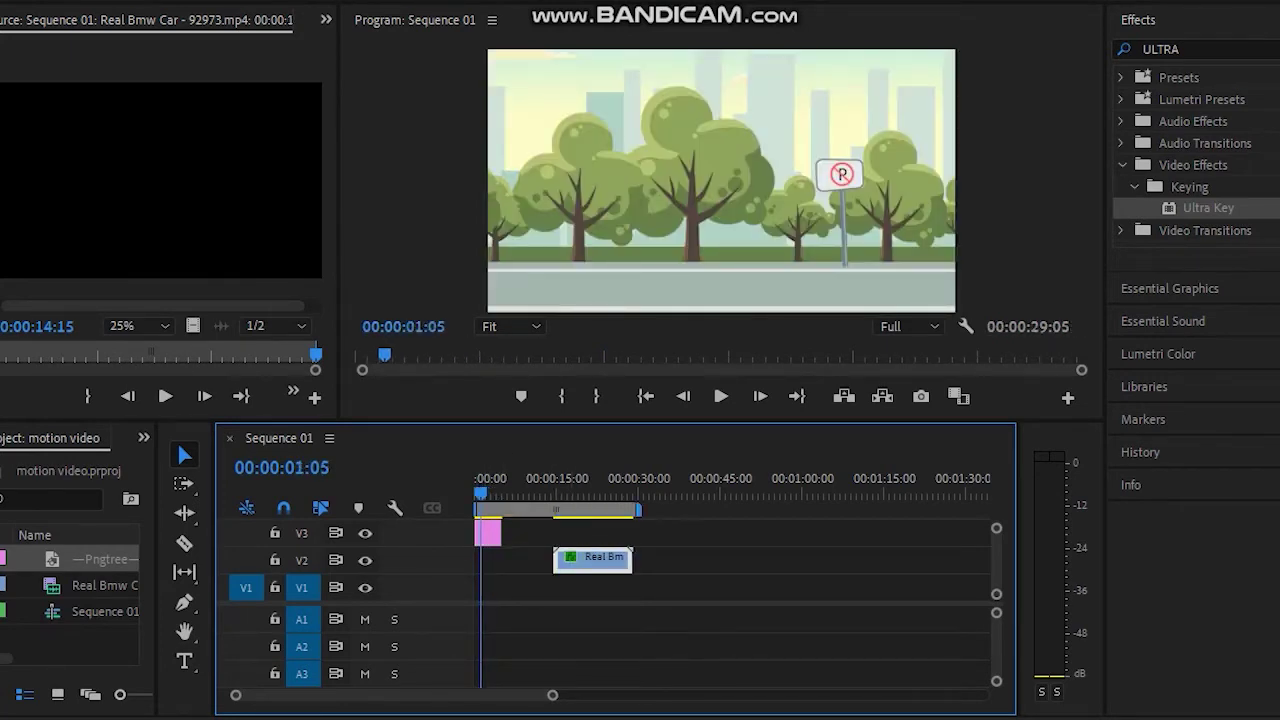
drag(488, 533, 490, 560)
drag(587, 560, 509, 533)
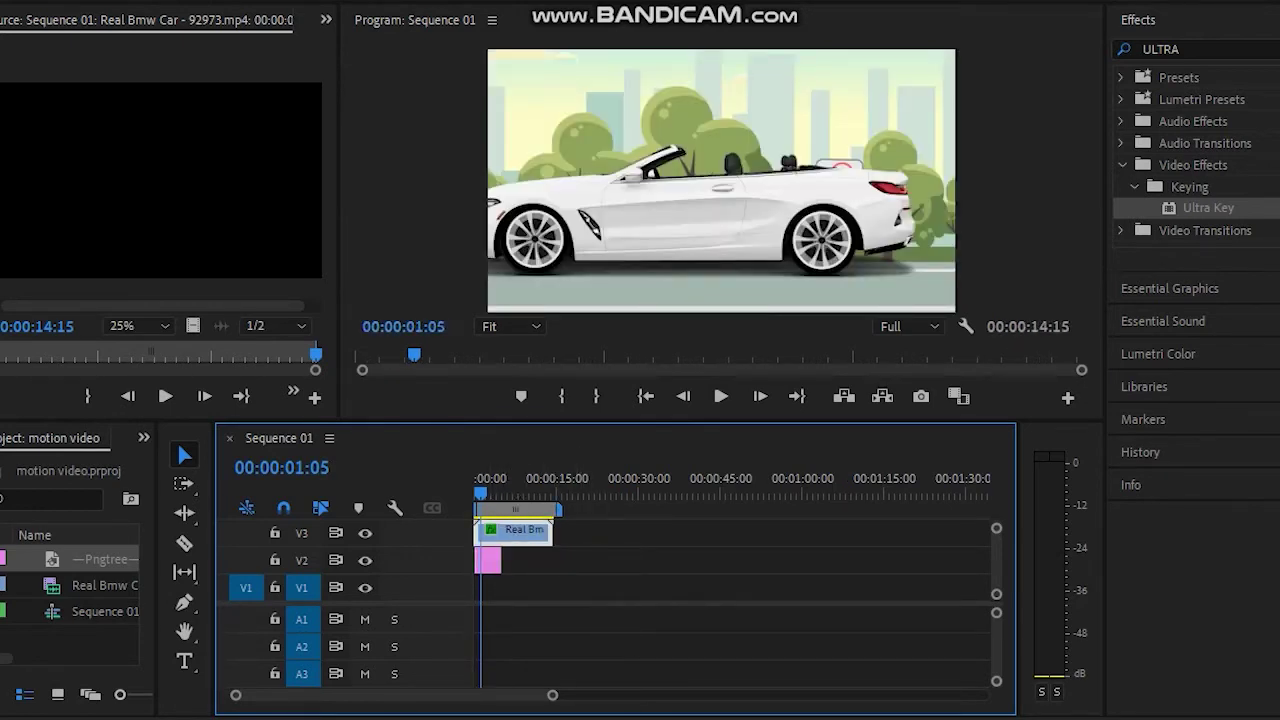
Scale the car down to about 52.7 and position it on the road at about 655, 611.
double_click(680, 215)
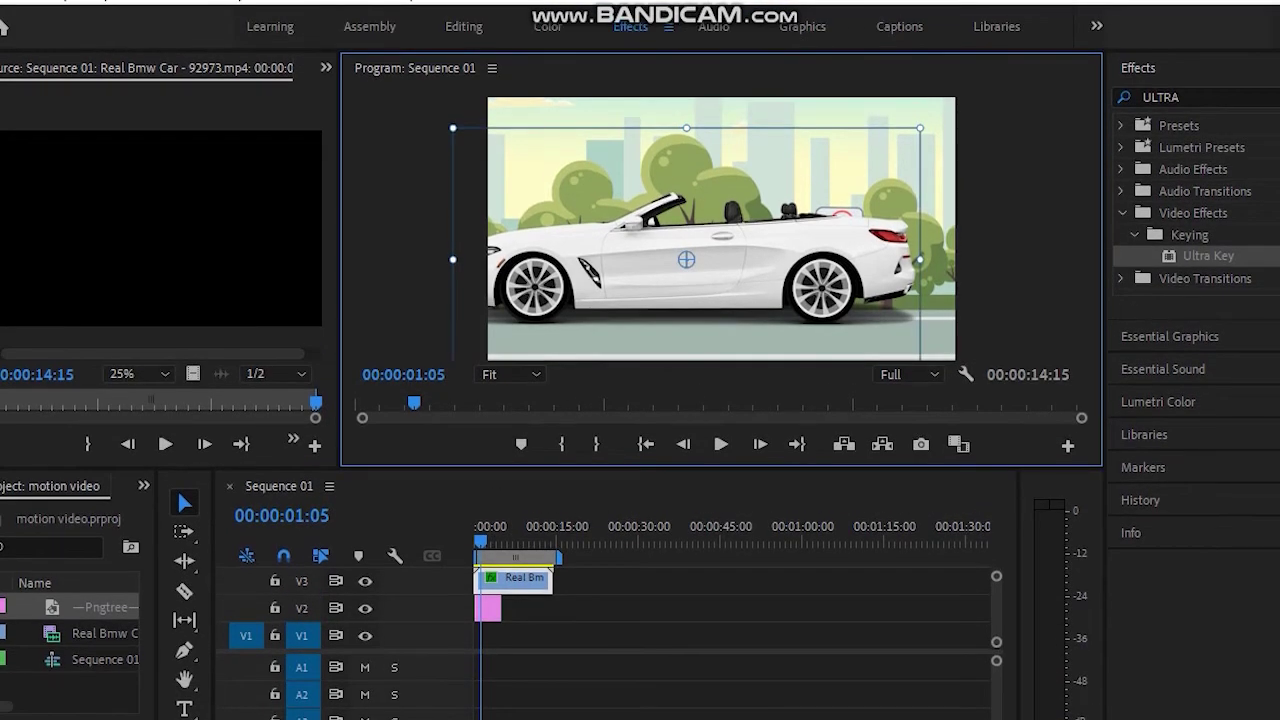
mouse_move(686, 260)
mouse_down()
mouse_move(677, 209)
mouse_move(717, 169)
mouse_move(726, 279)
mouse_move(682, 237)
mouse_up()
drag(916, 368, 806, 306)
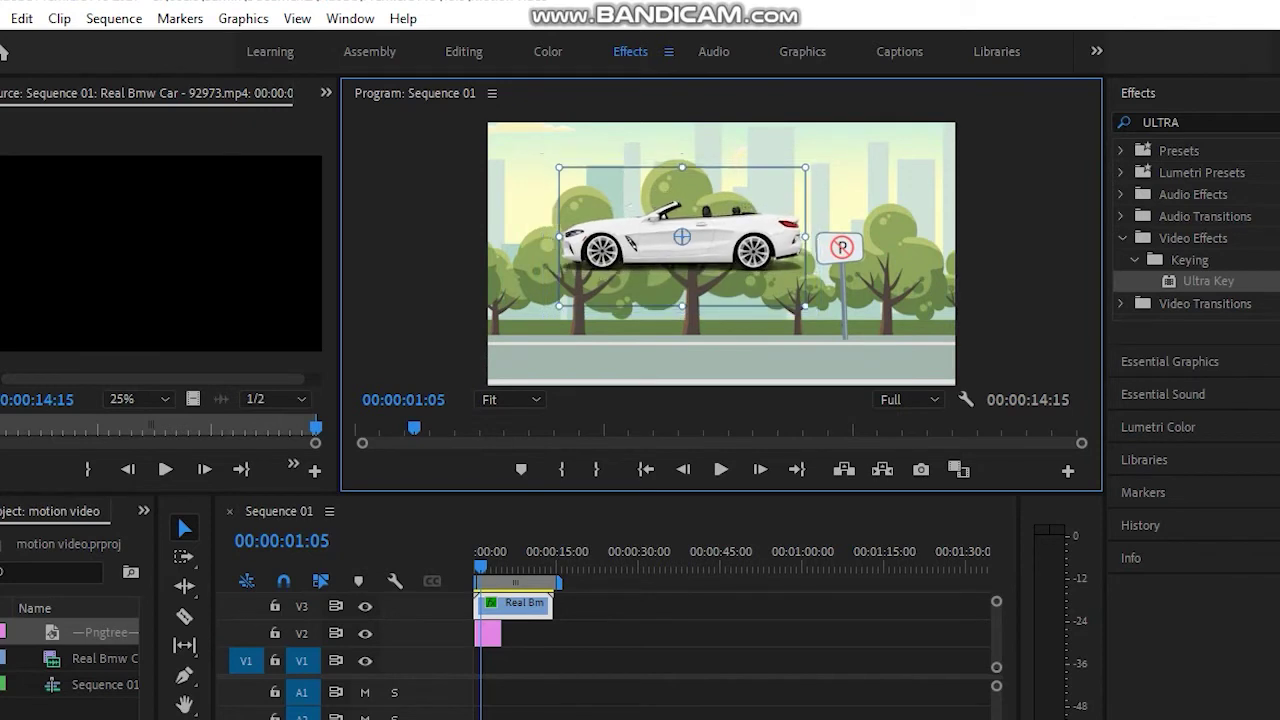
drag(682, 237, 726, 346)
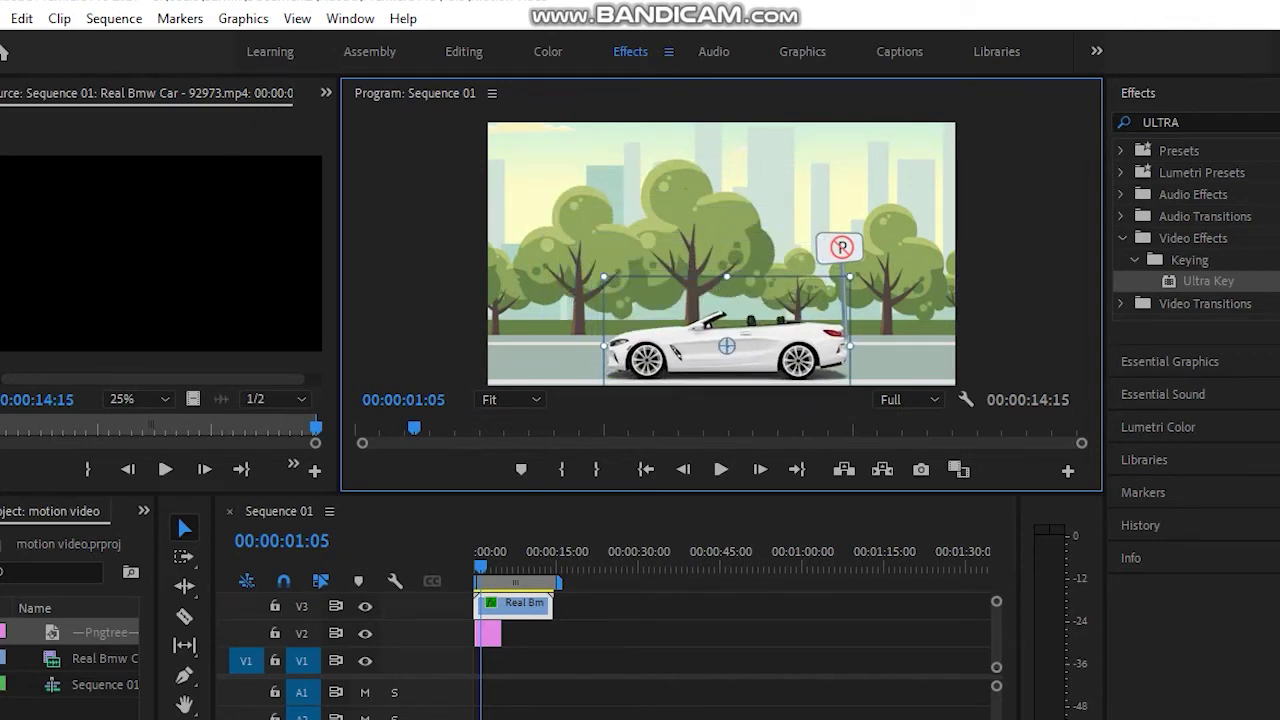
Show the effect settings of the background image clip and set its Scale to 75.
click(700, 215)
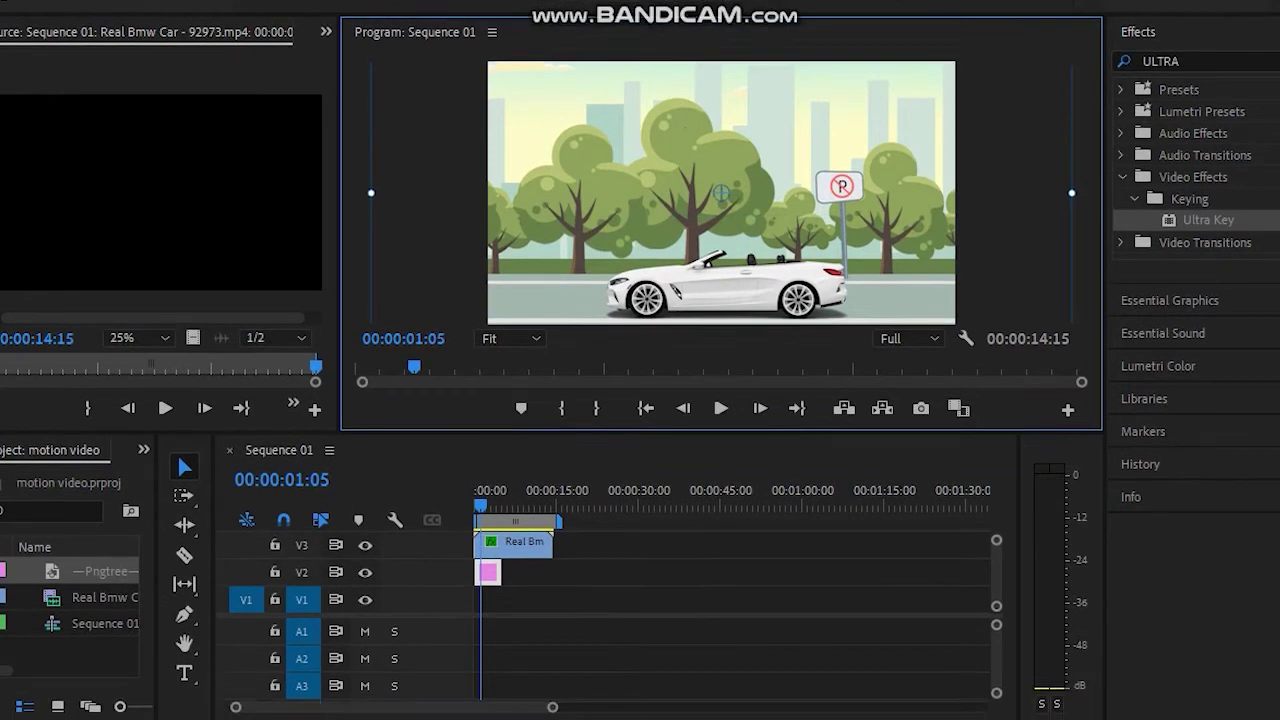
click(499, 633)
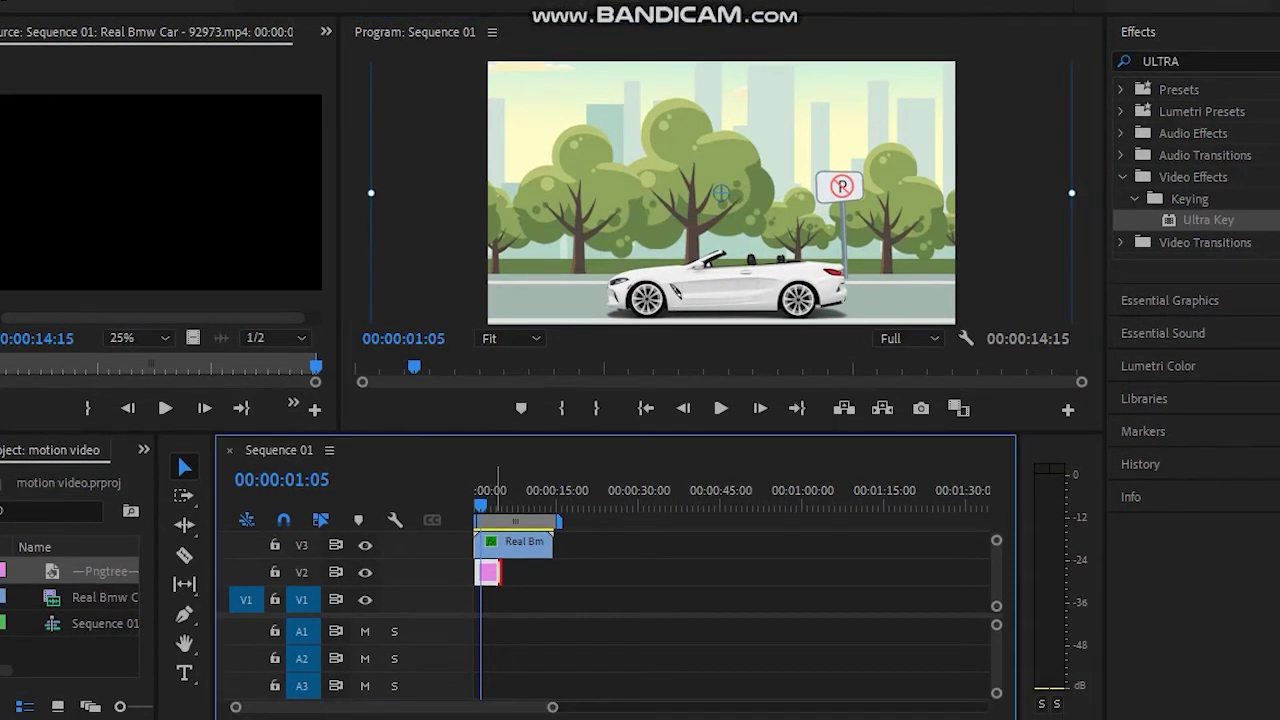
click(493, 573)
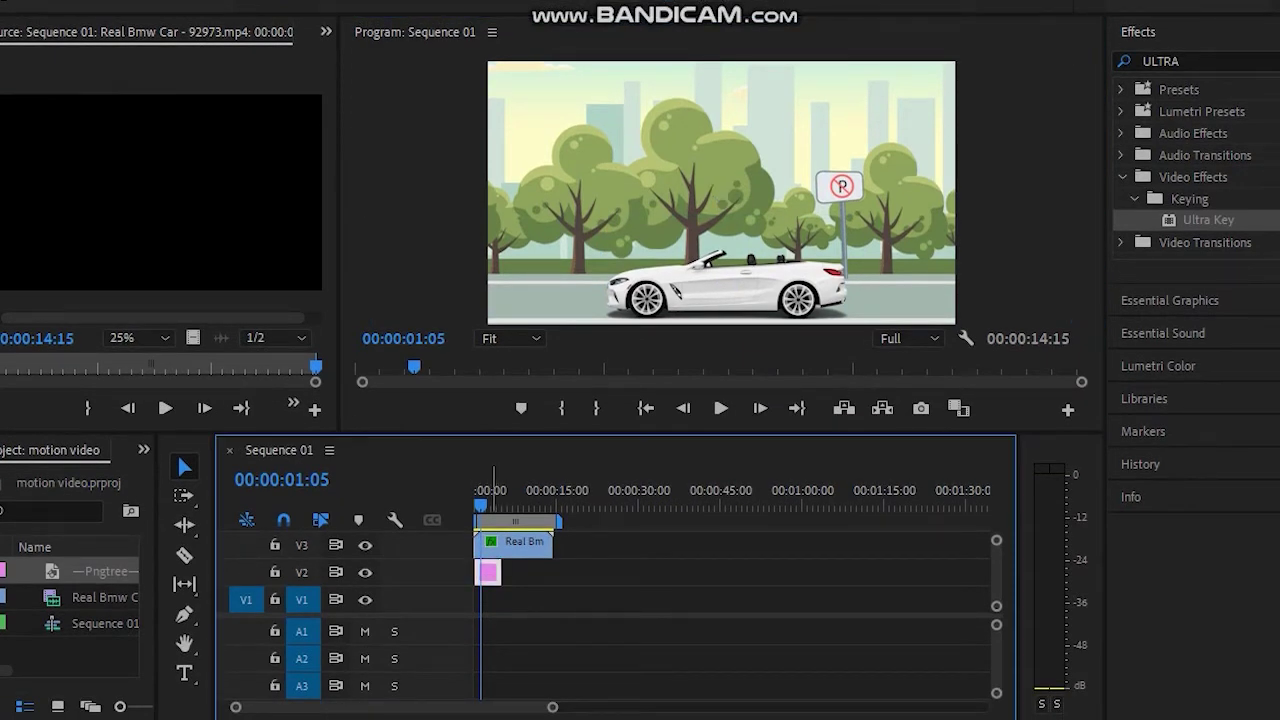
double_click(487, 572)
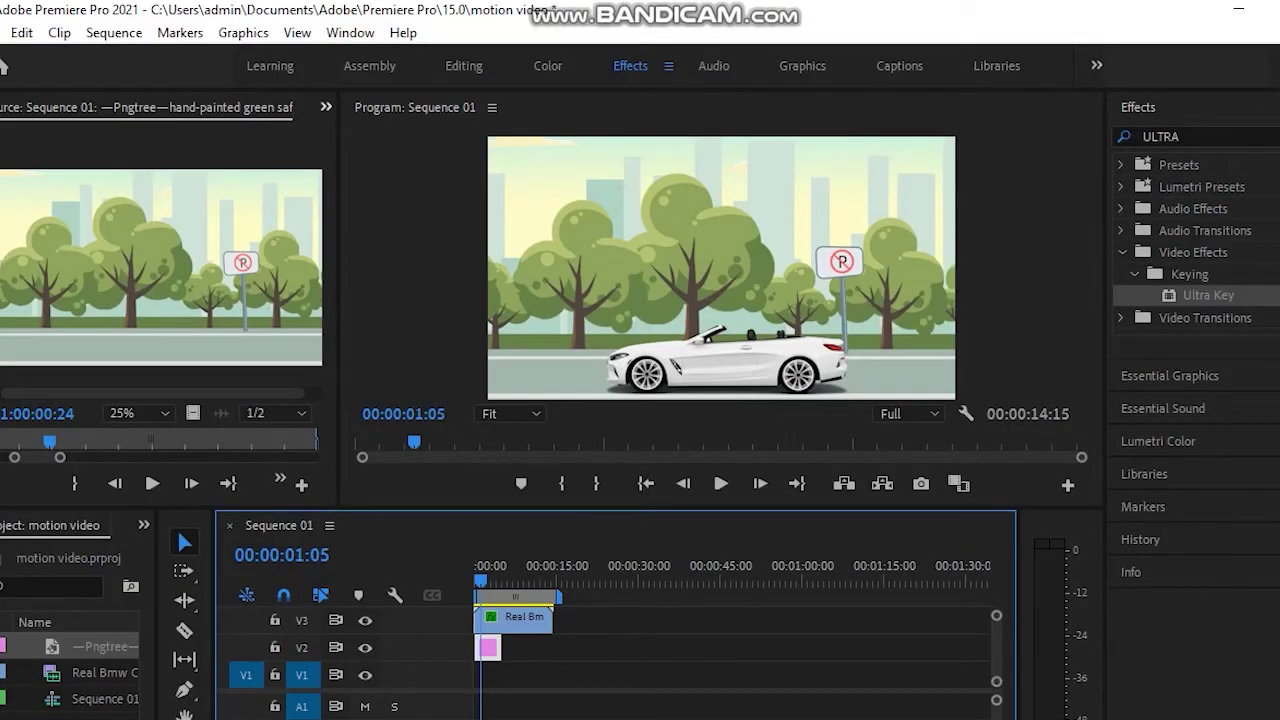
click(326, 107)
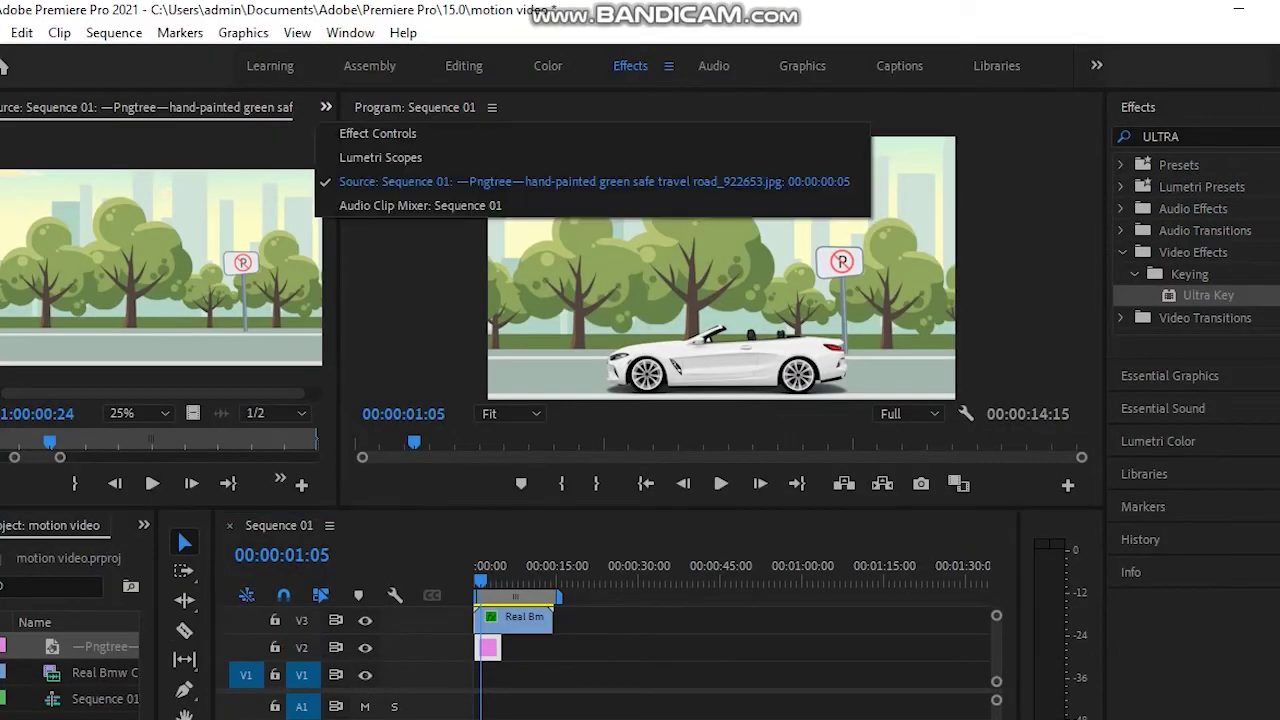
click(360, 128)
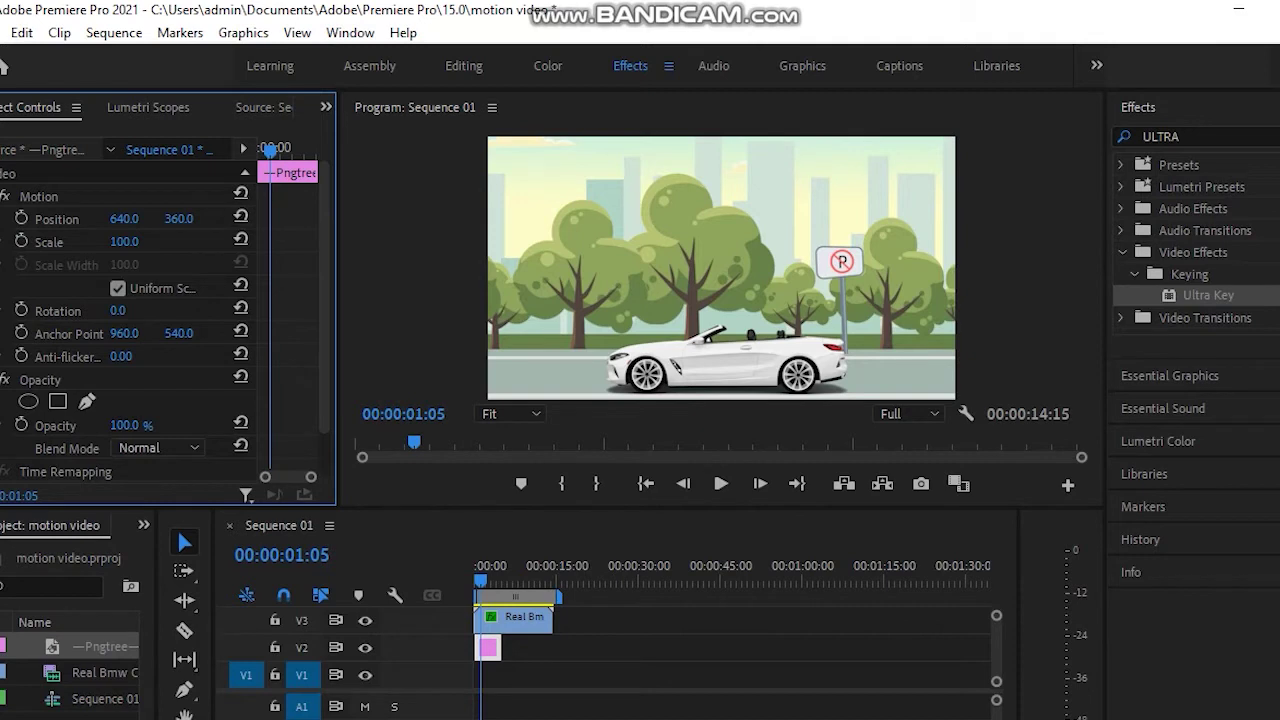
drag(124, 242, 95, 241)
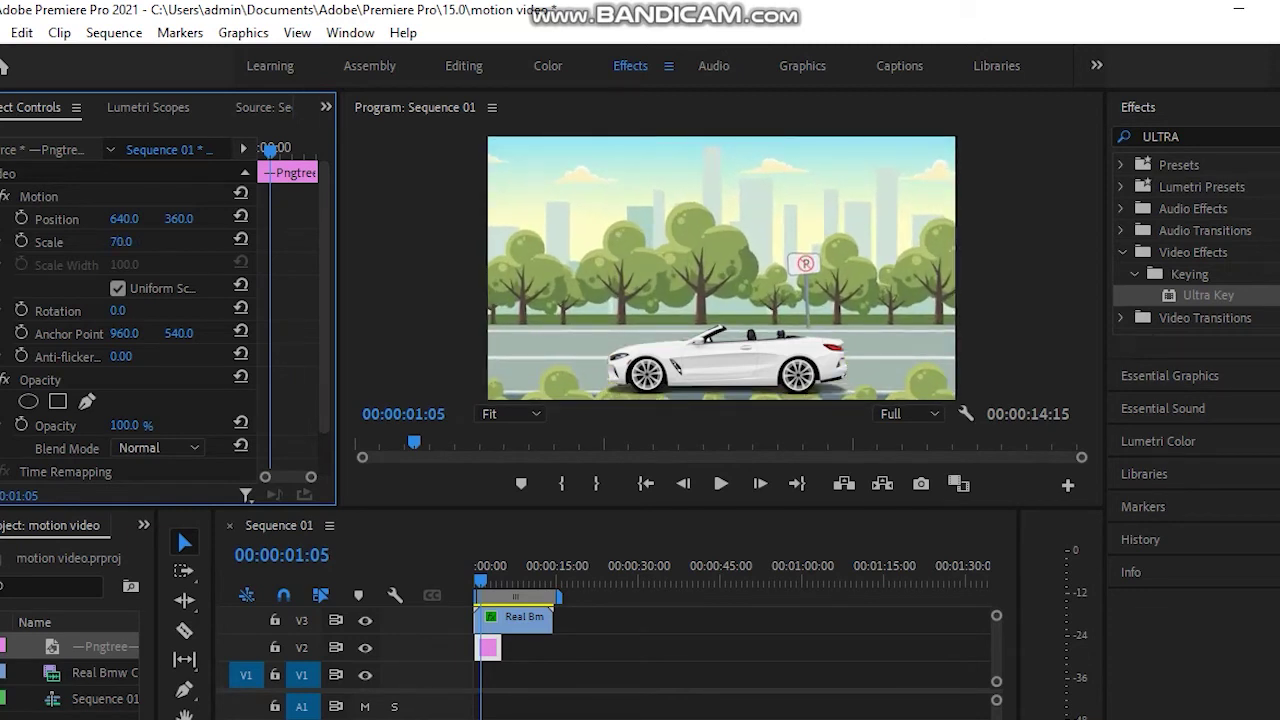
drag(95, 241, 100, 241)
Enlarge the background image to a scale of about 90.3 and move it to about 861.3, 386.9 in the frame.
click(721, 484)
double_click(721, 268)
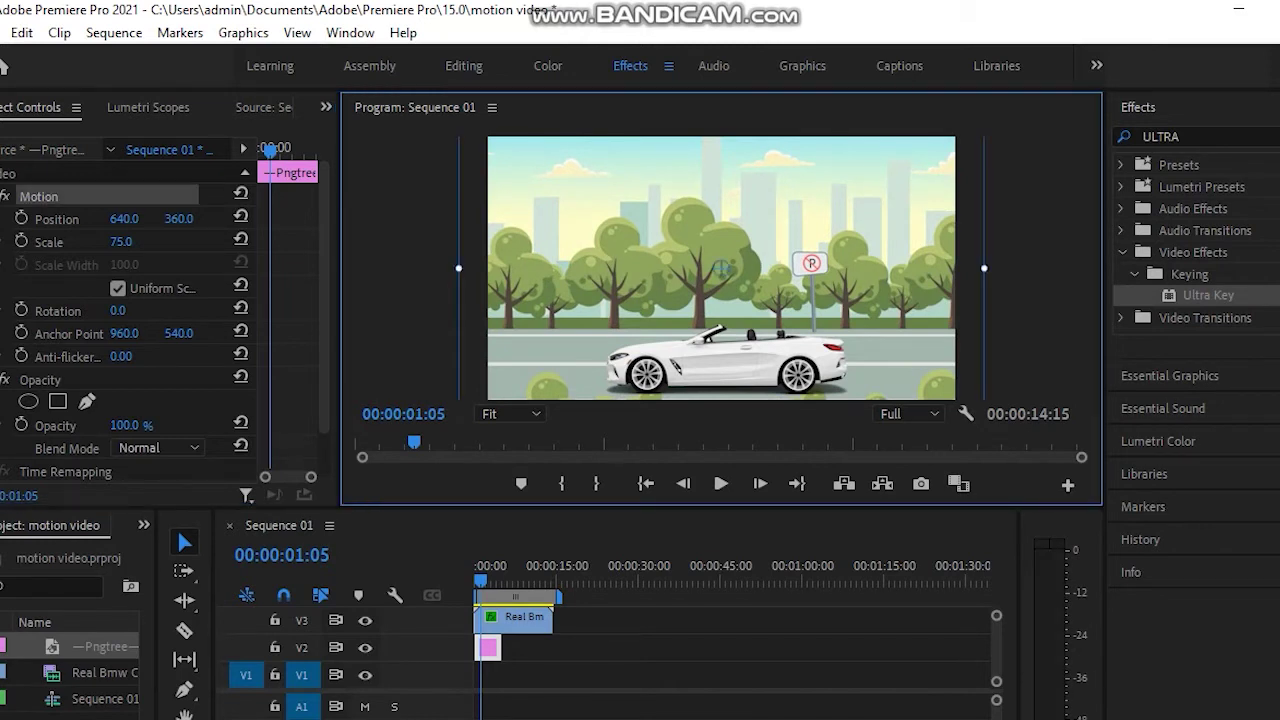
drag(722, 268, 789, 262)
drag(563, 259, 510, 259)
drag(722, 262, 695, 260)
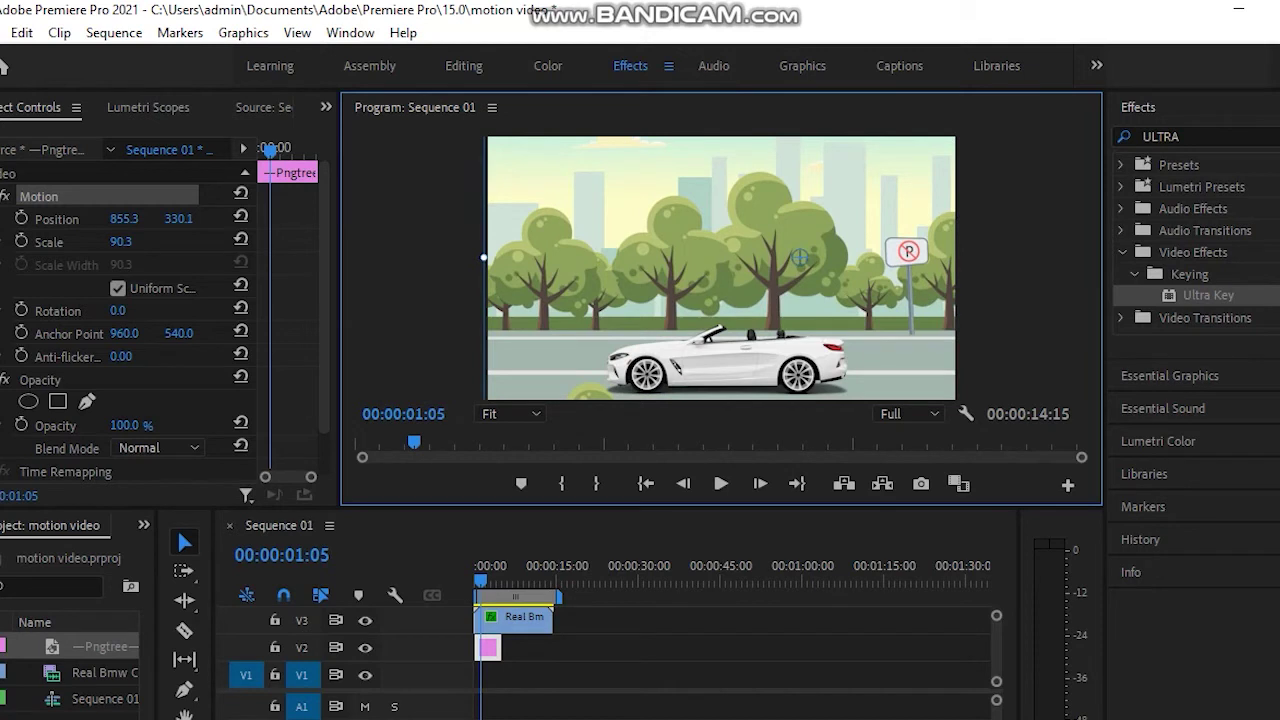
mouse_move(695, 260)
mouse_down()
mouse_move(748, 251)
mouse_move(692, 254)
mouse_up()
drag(836, 244, 801, 279)
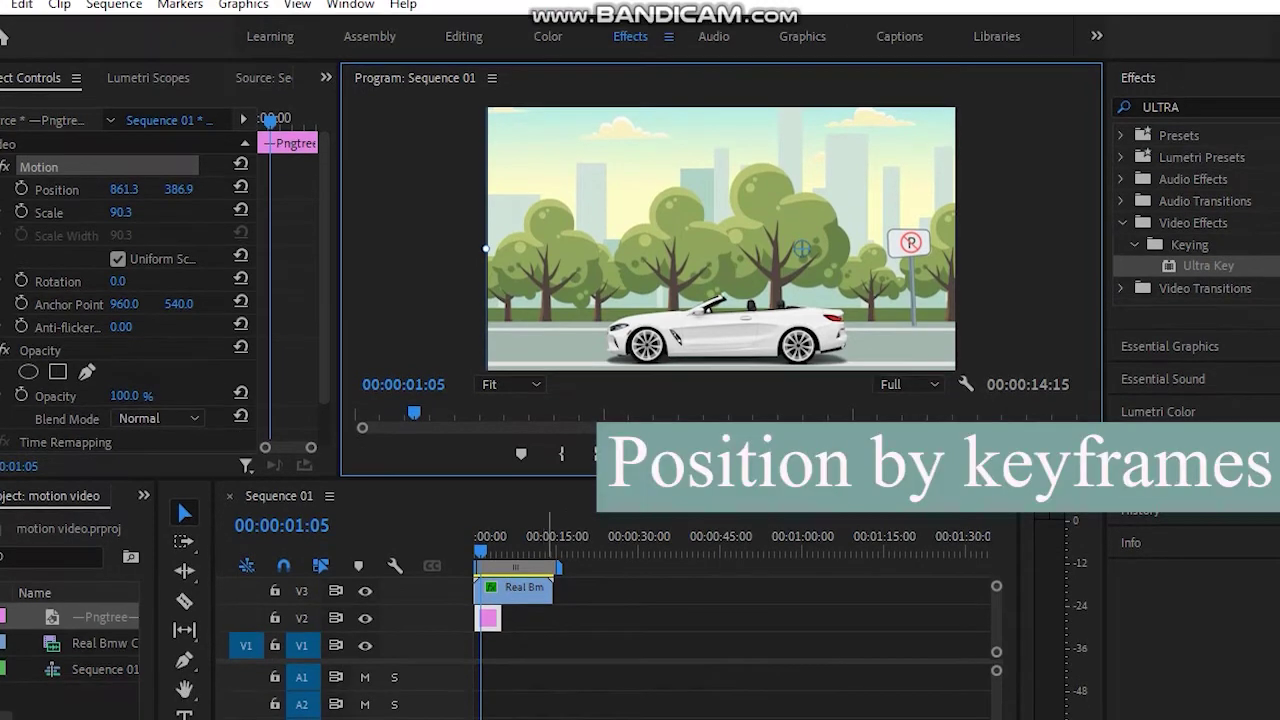
Scale the car clip to about 40.2 and move it to the frame's right edge, at about 1471.4, 631.9.
click(532, 621)
click(728, 366)
click(40, 167)
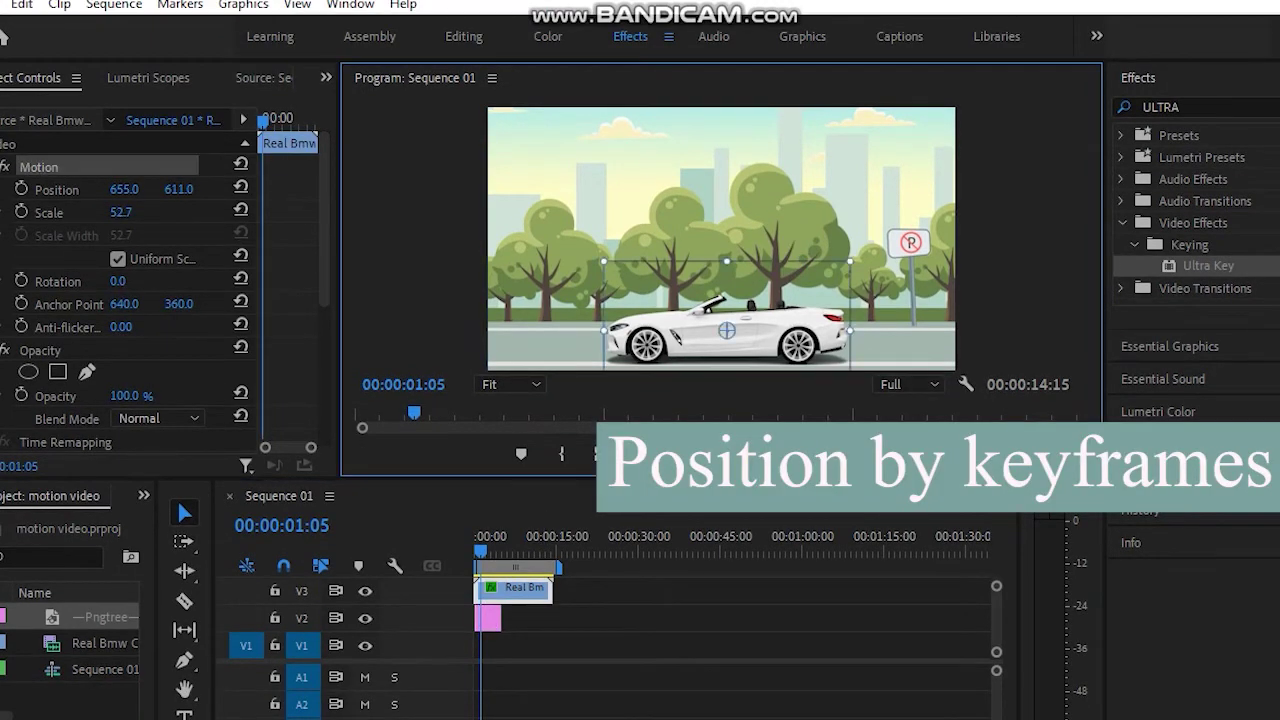
drag(604, 261, 633, 277)
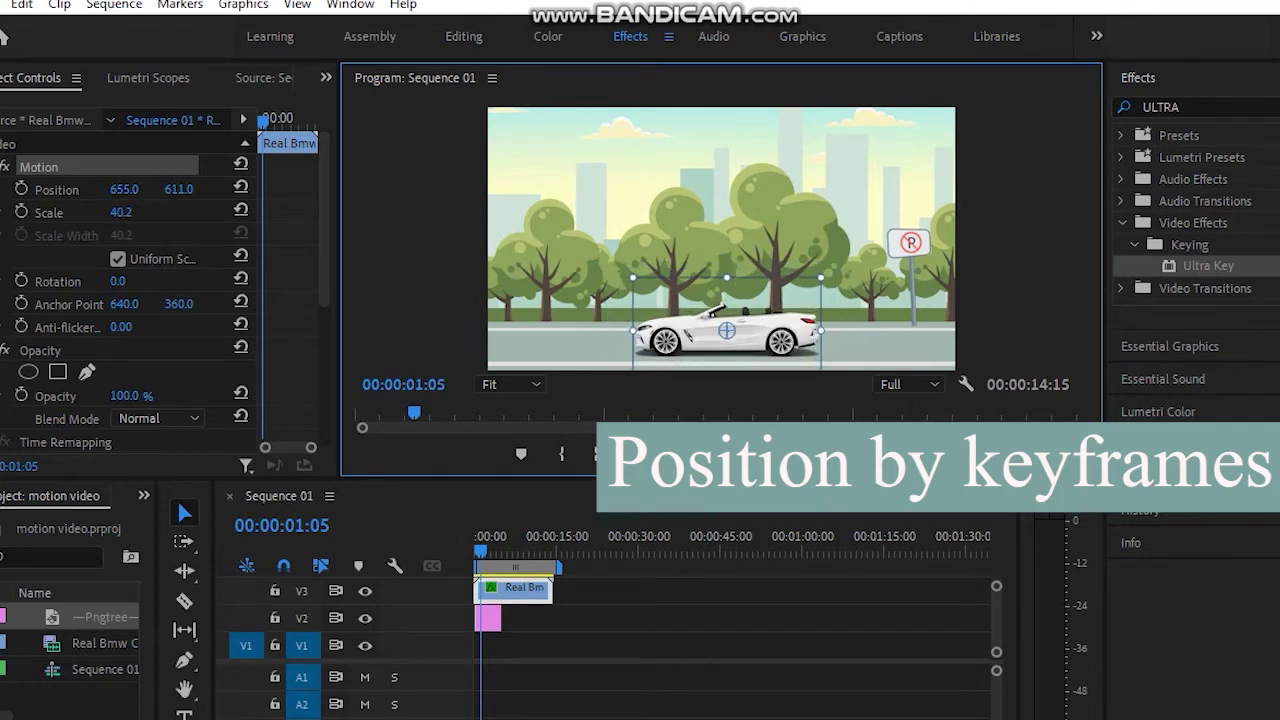
drag(727, 330, 1024, 338)
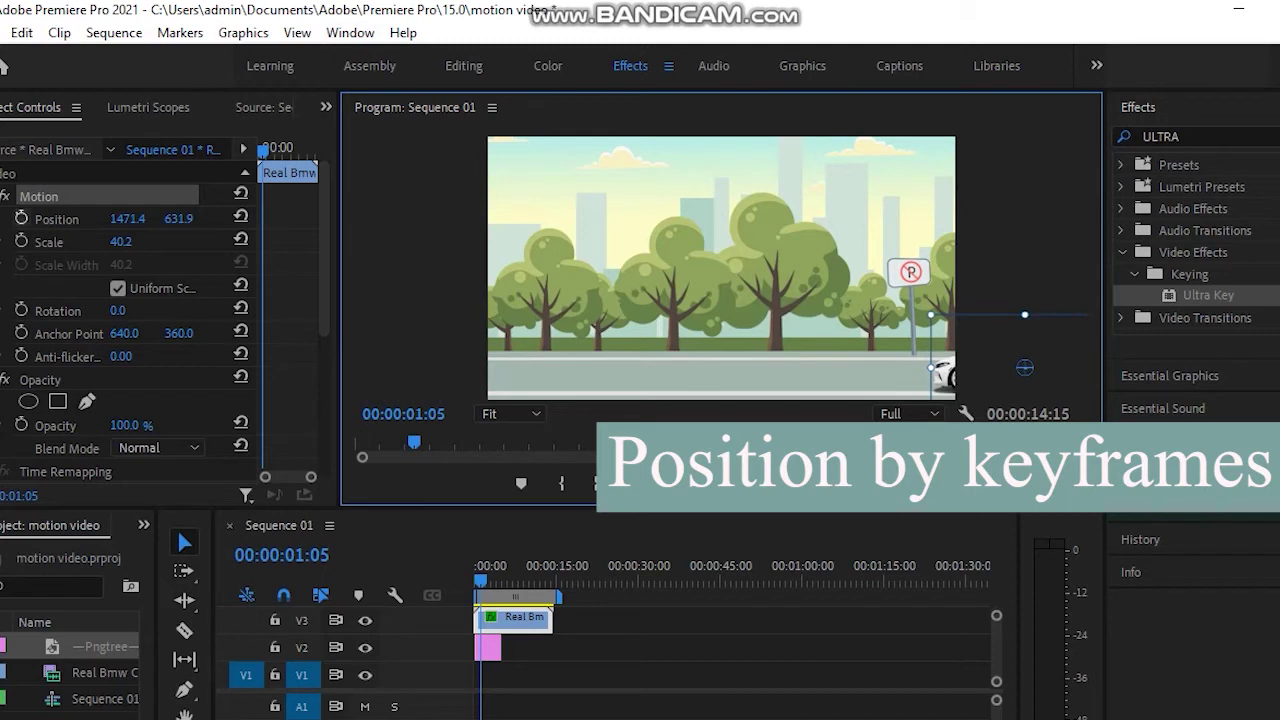
Keyframe the car's Position at 00:00:01:05, extend the background to the car clip's end, and set horizontal position to -282.6 at 00:00:02:16.
click(21, 218)
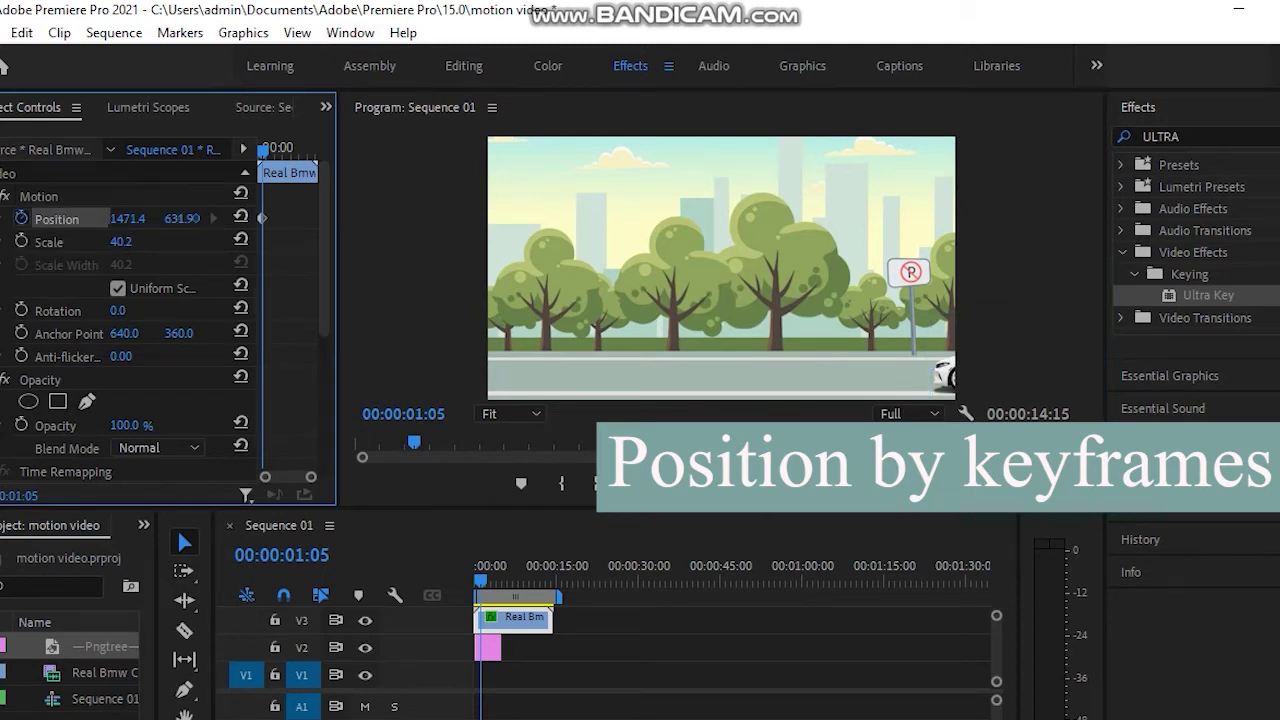
mouse_move(264, 149)
mouse_down()
mouse_move(291, 150)
mouse_move(268, 149)
mouse_up()
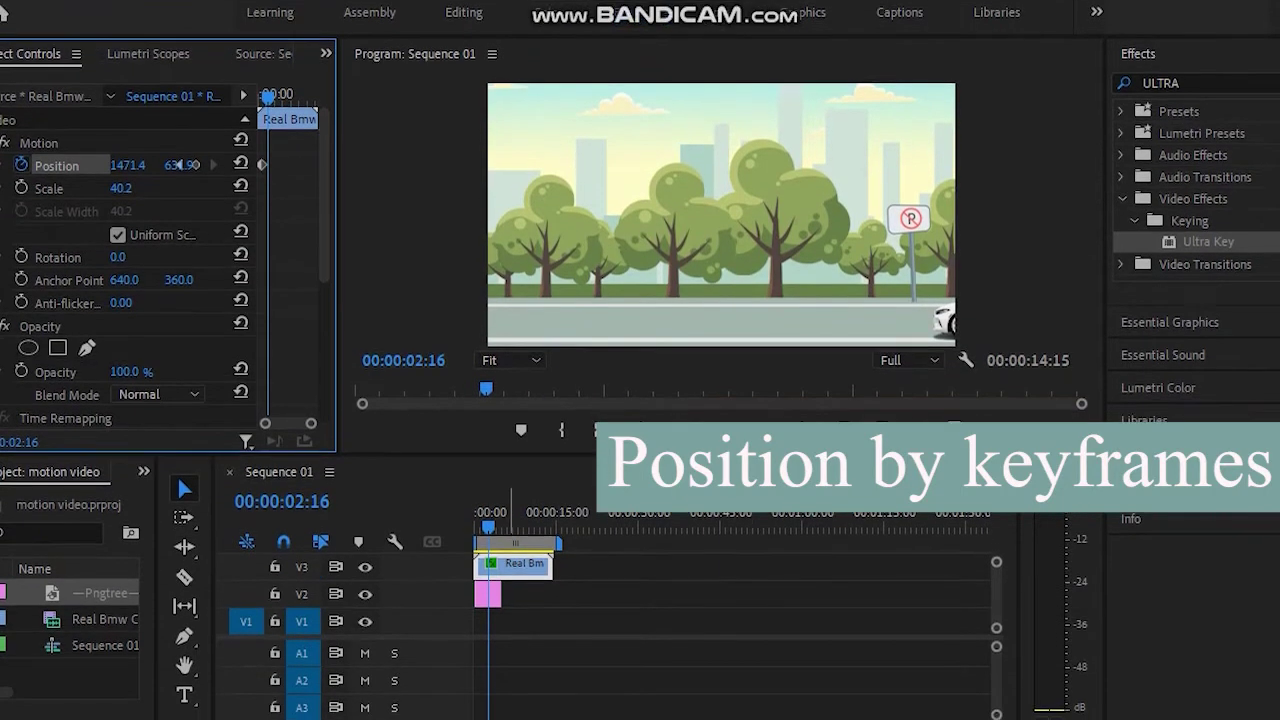
drag(500, 585, 552, 585)
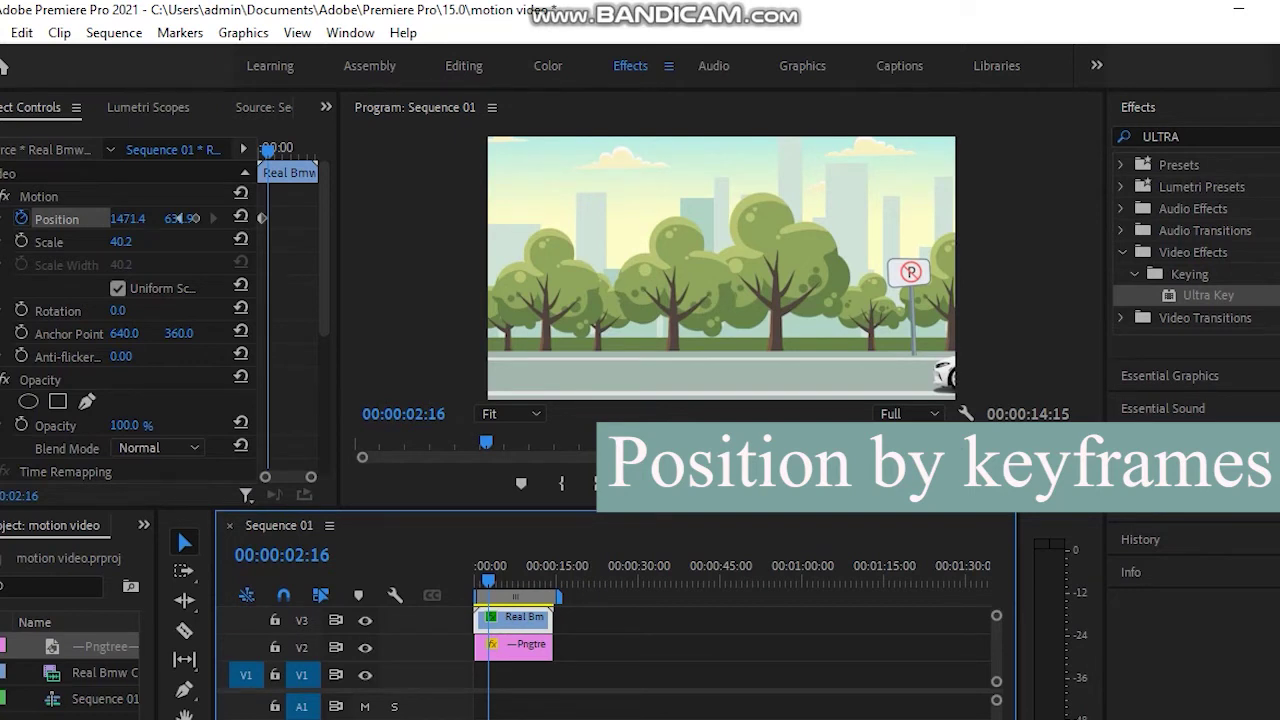
click(128, 218)
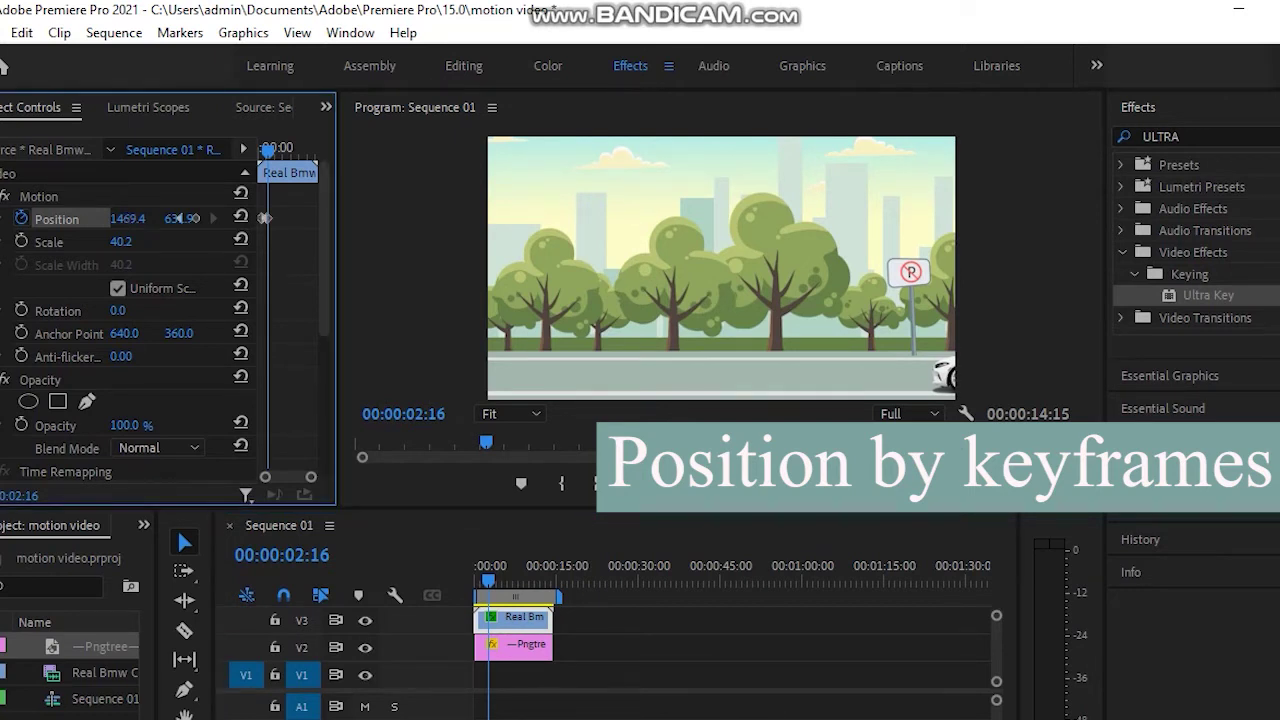
drag(127, 218, 97, 218)
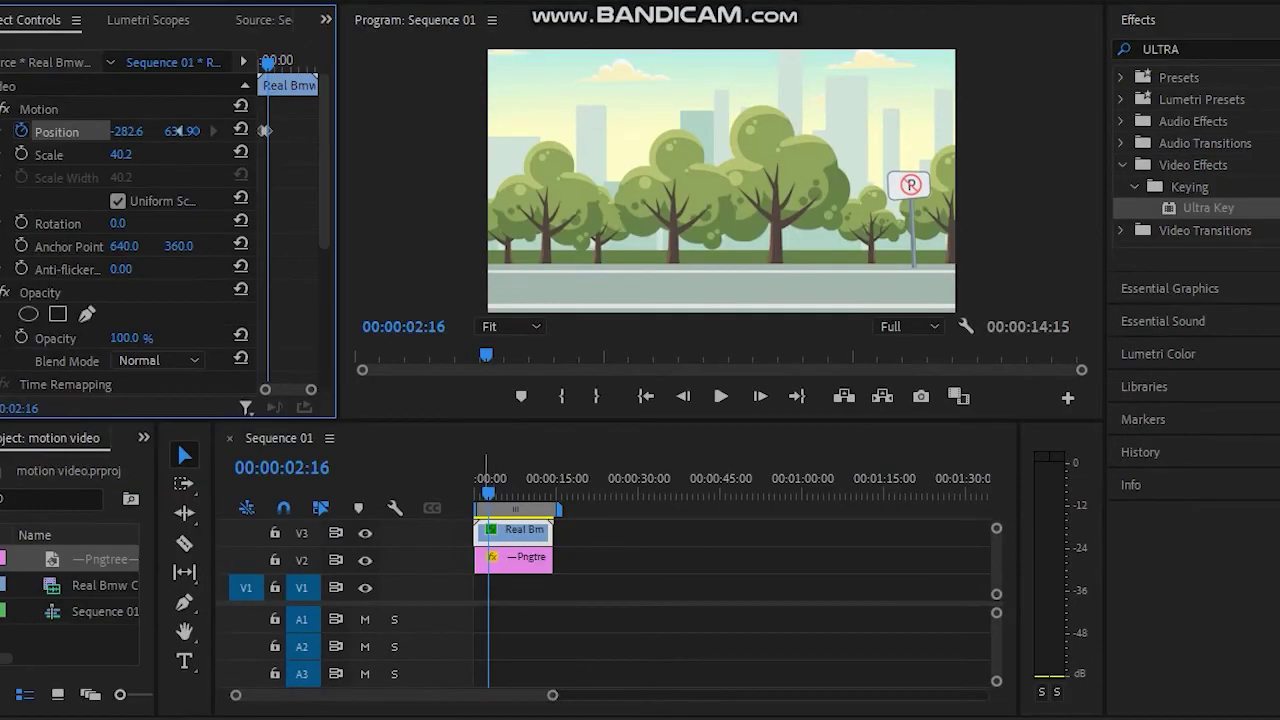
Play the sequence from the beginning to preview the car's movement, and return the playhead to 00:00:00:00.
drag(488, 580, 475, 580)
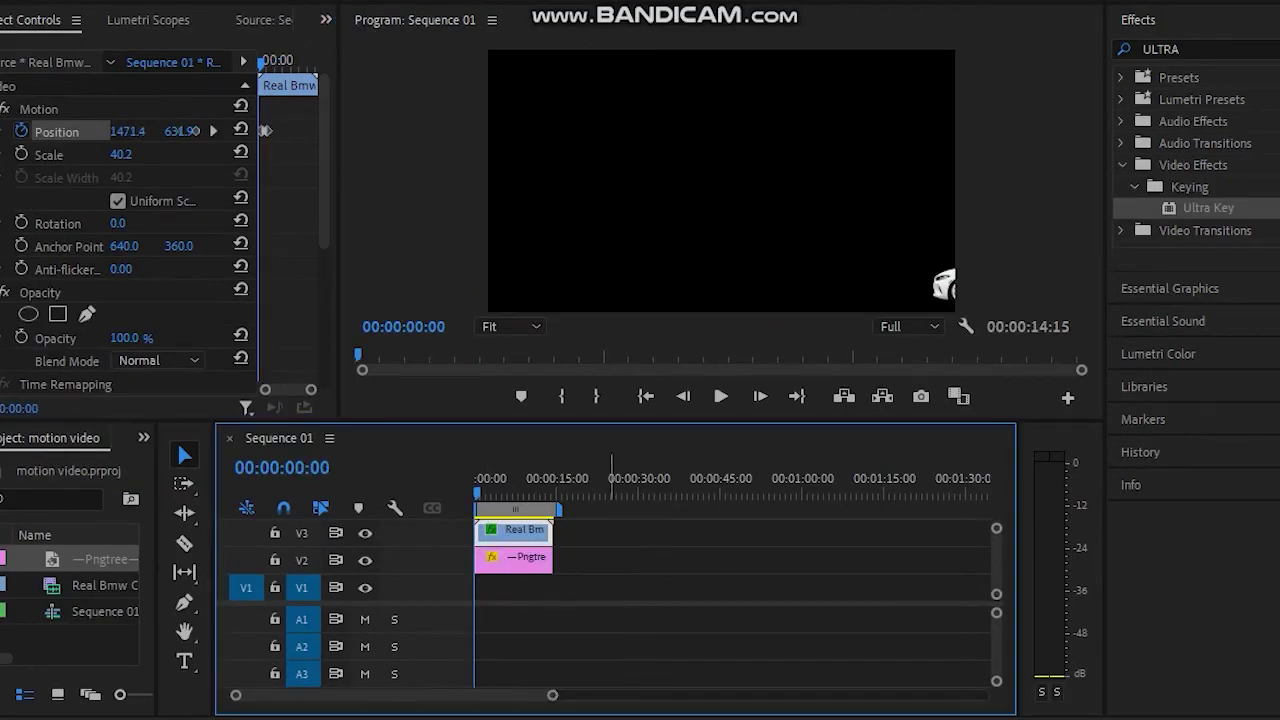
key(space)
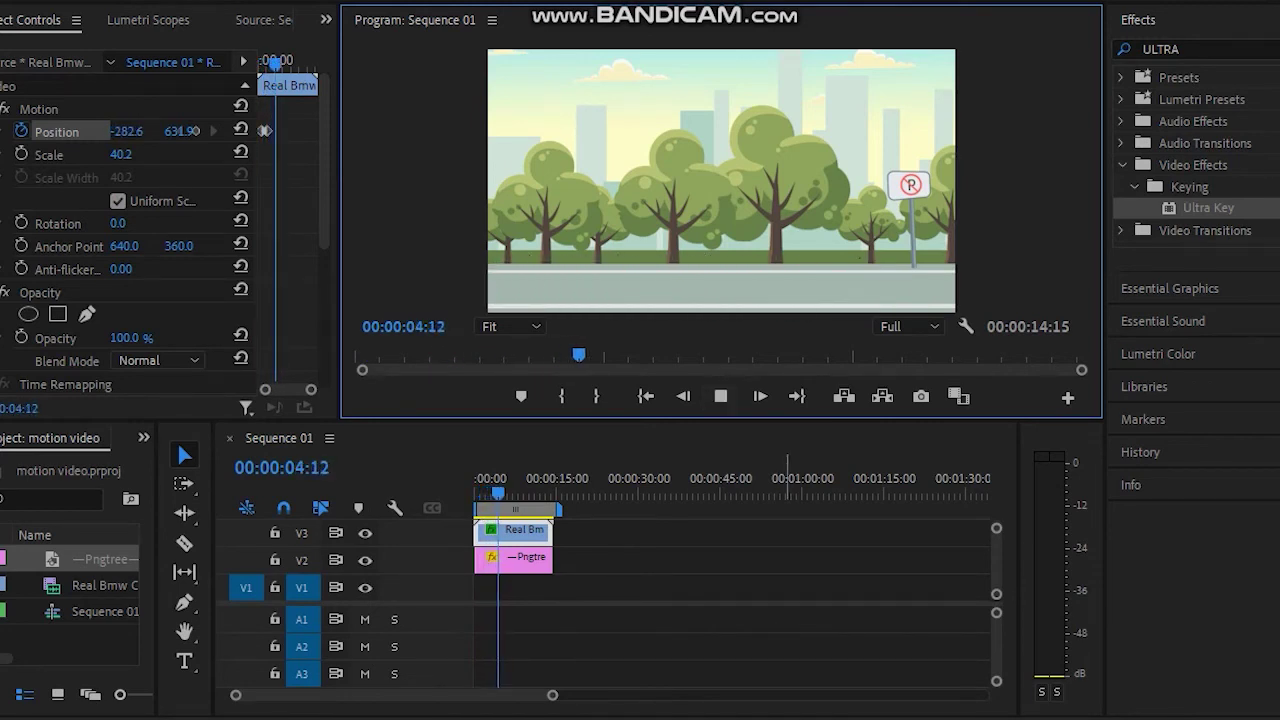
drag(507, 493, 474, 493)
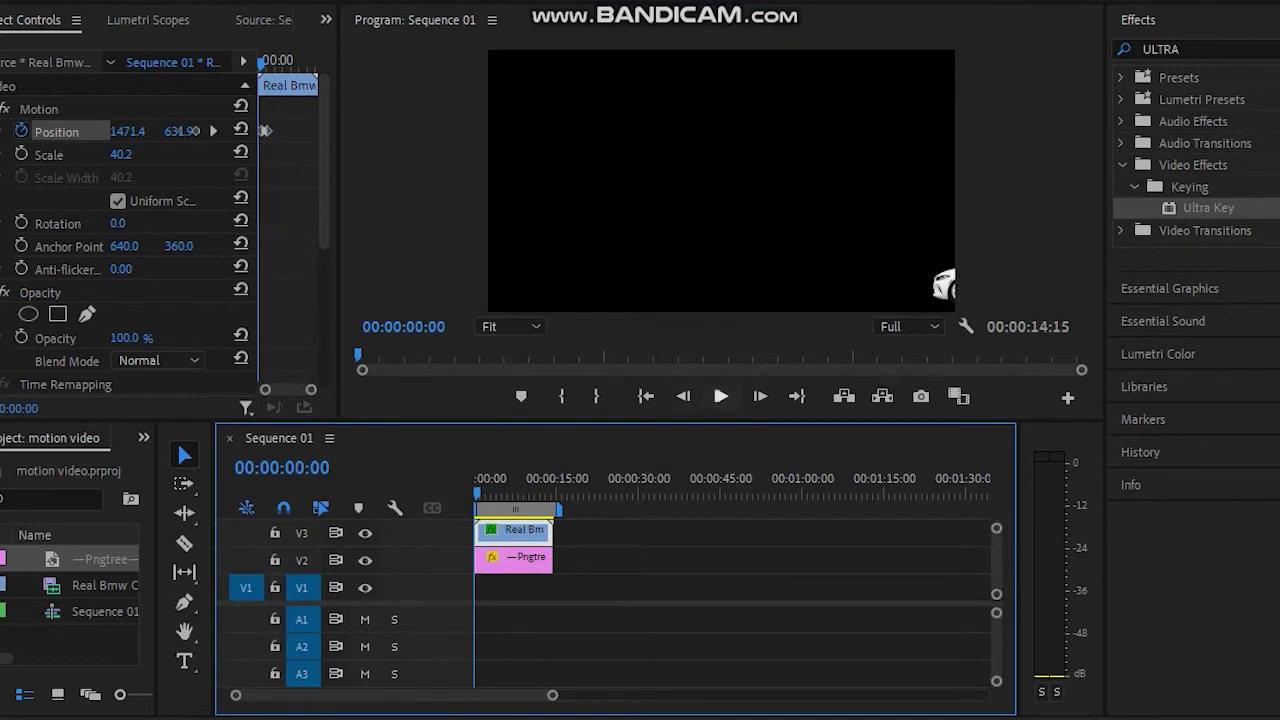
Try moving the car's second Position keyframe close to the clip's end and preview the motion from the start.
key(space)
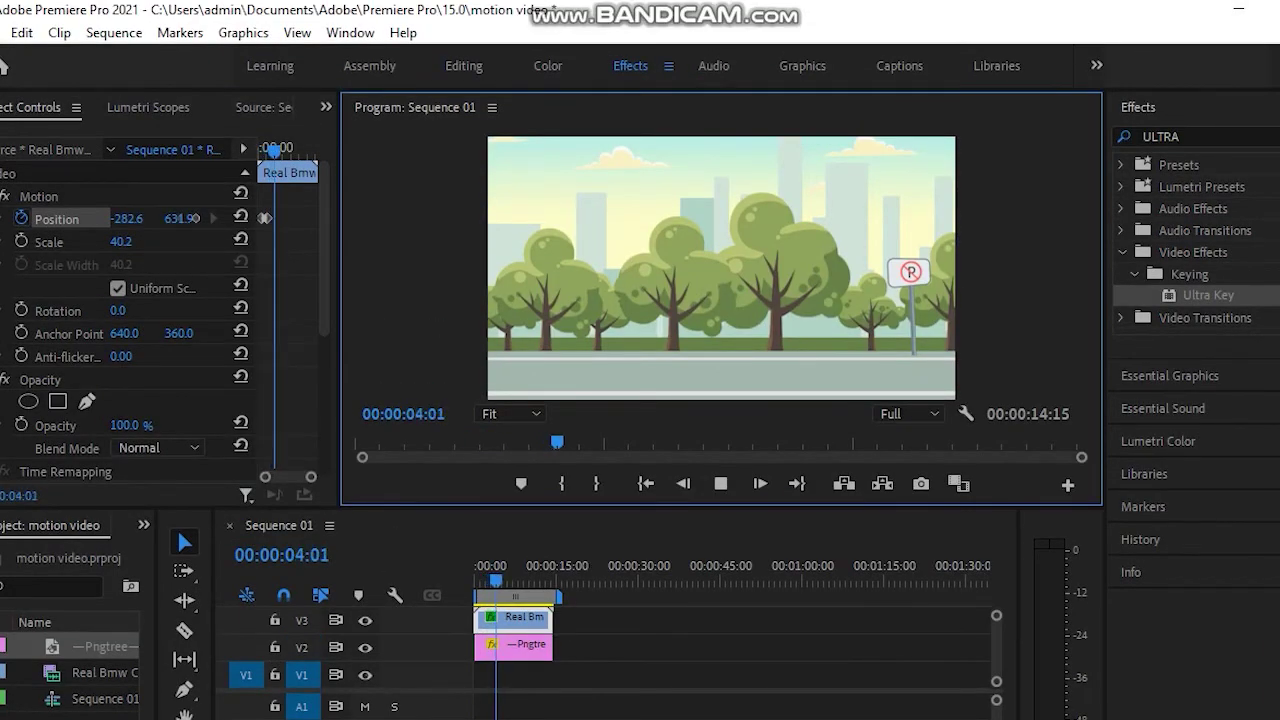
click(263, 218)
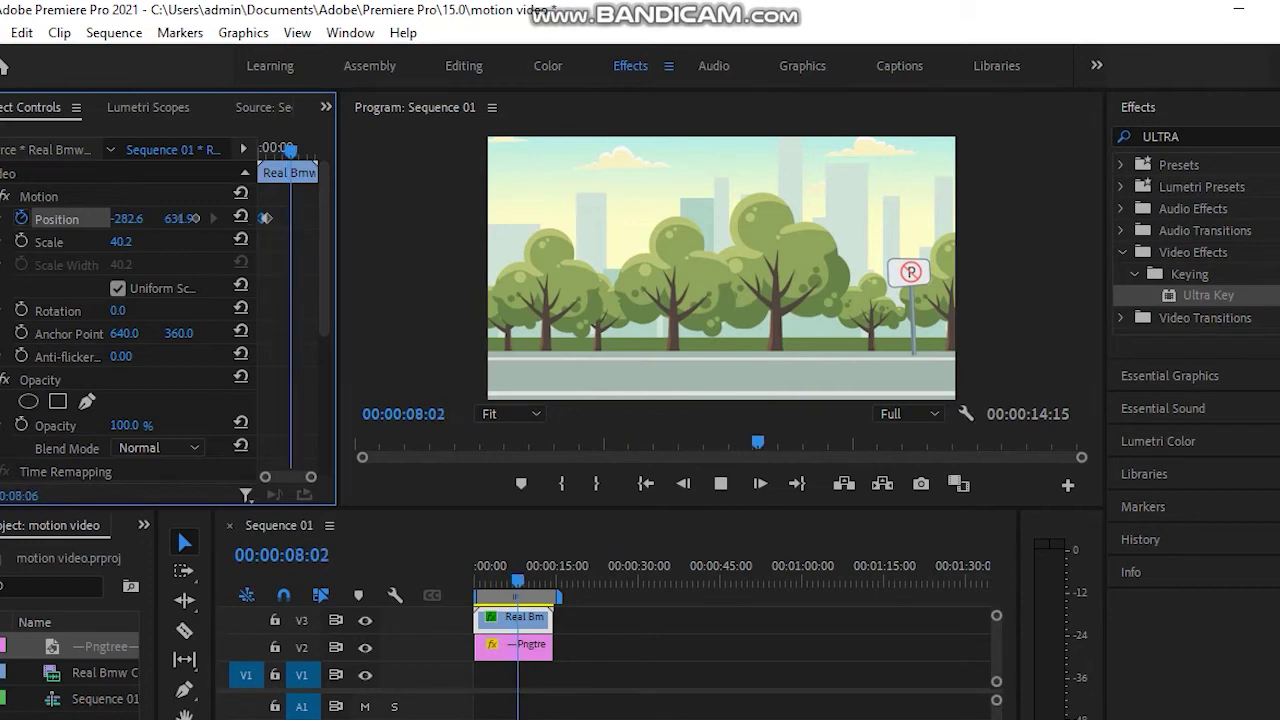
right_click(266, 217)
key(Escape)
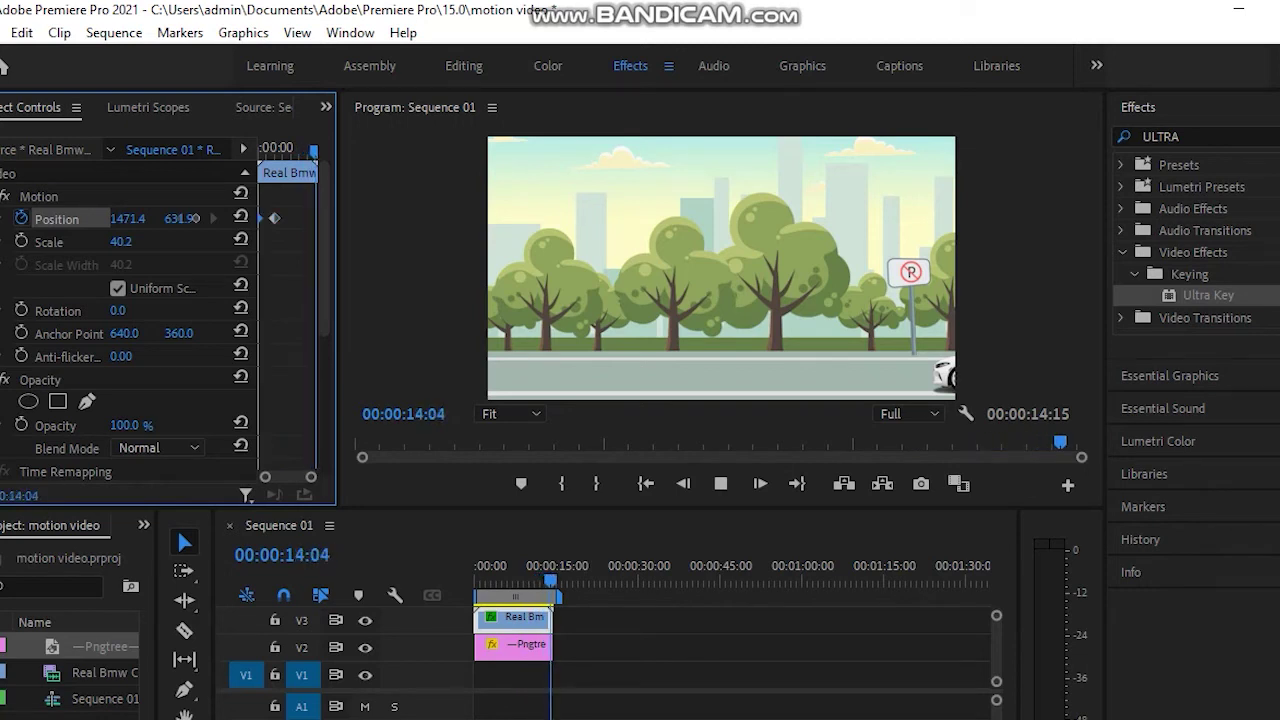
click(182, 218)
click(182, 218)
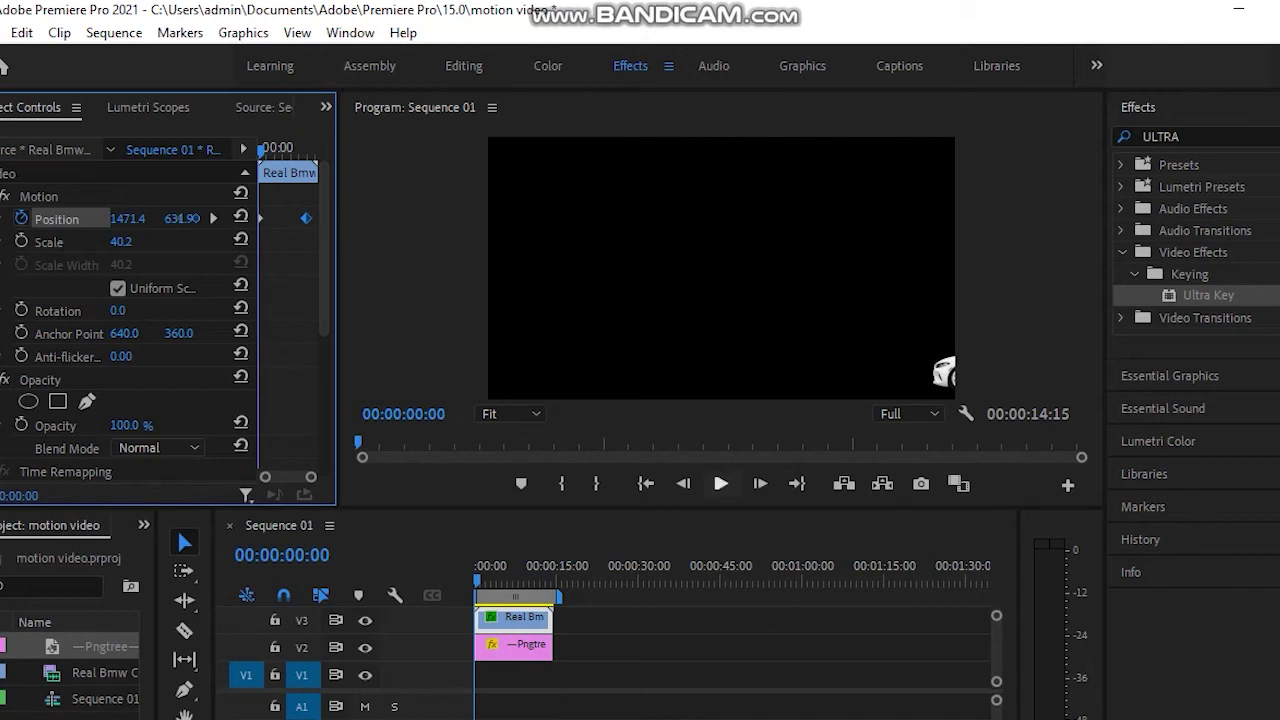
click(720, 483)
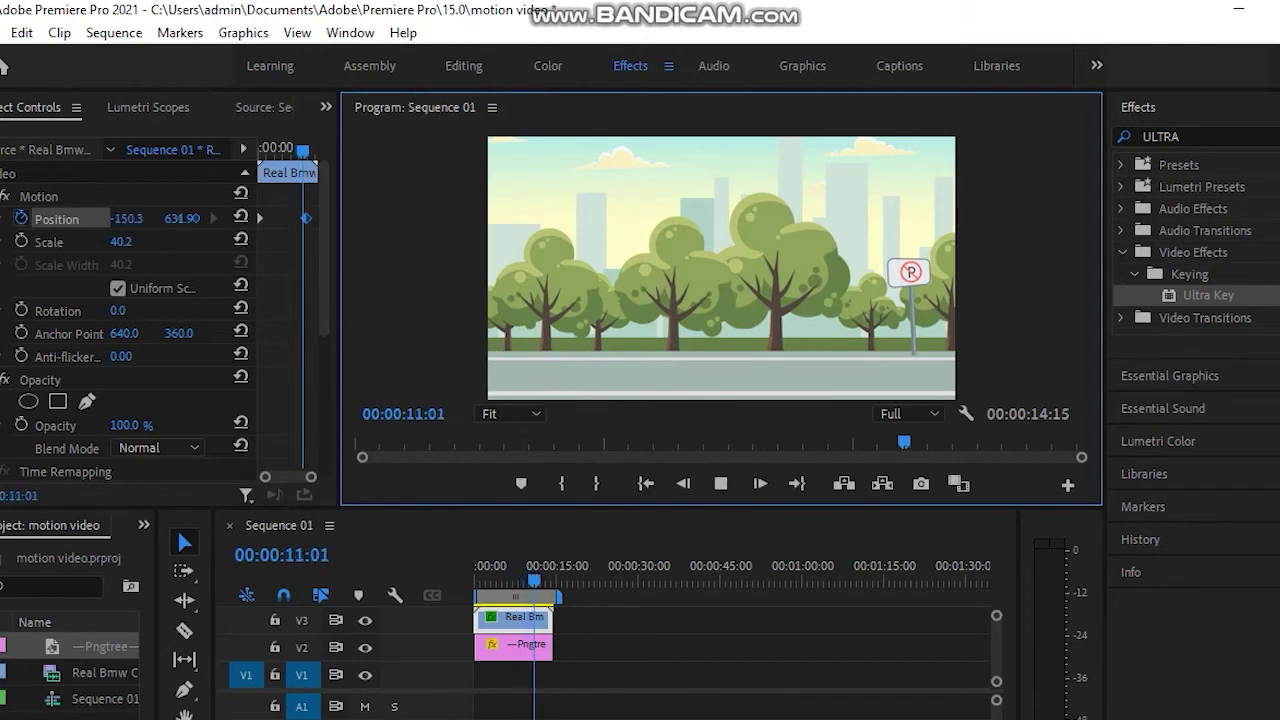
Move the car's second Position keyframe back to about a third of the clip and replay the sequence from the beginning.
key(Home)
key(space)
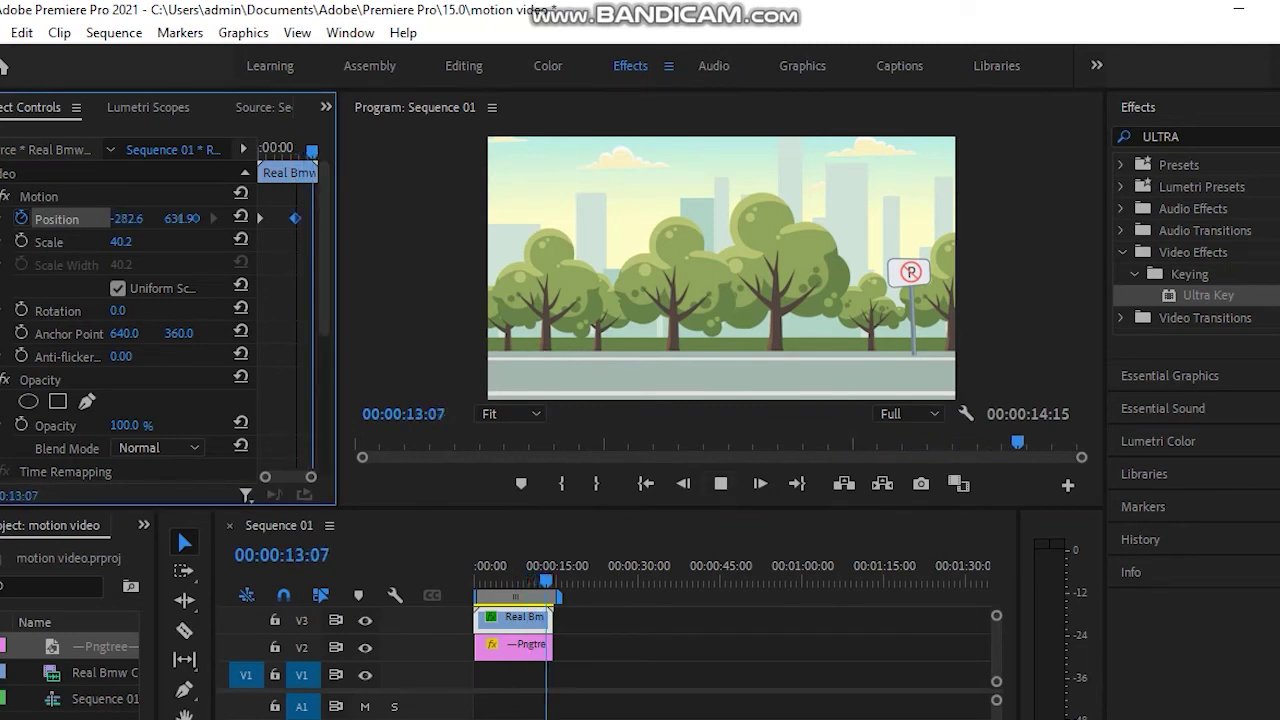
key(Home)
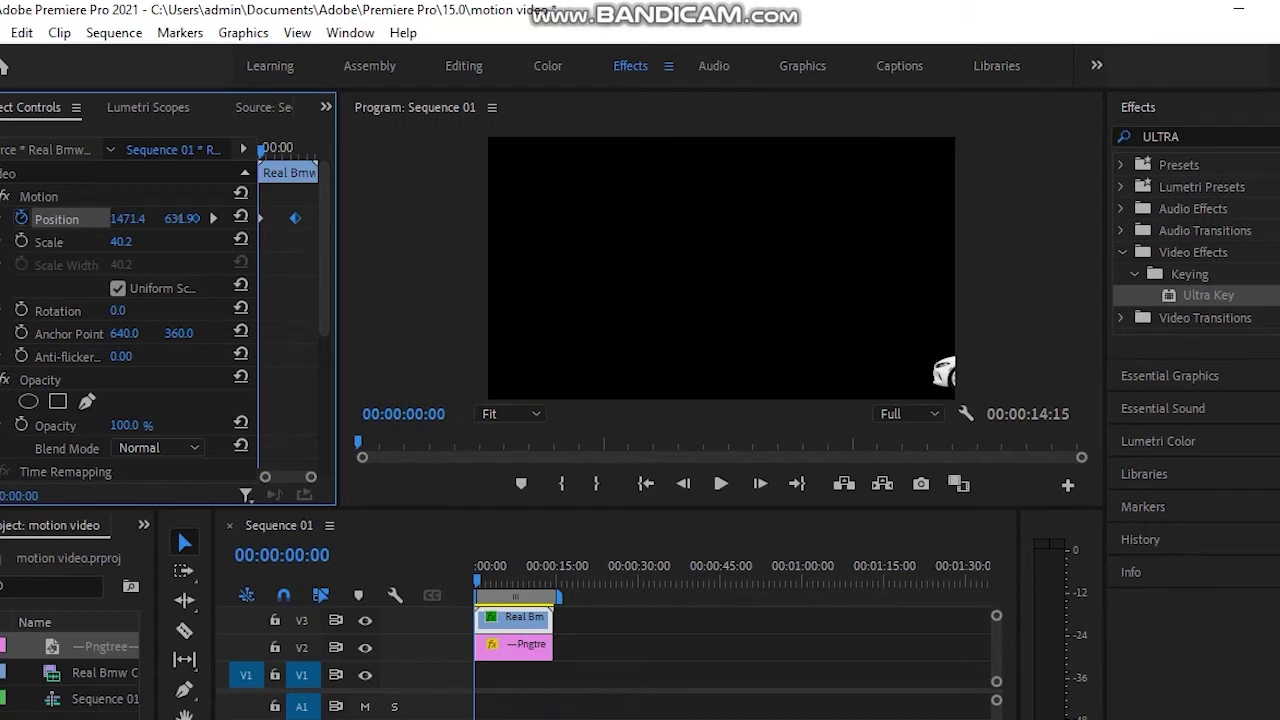
click(720, 484)
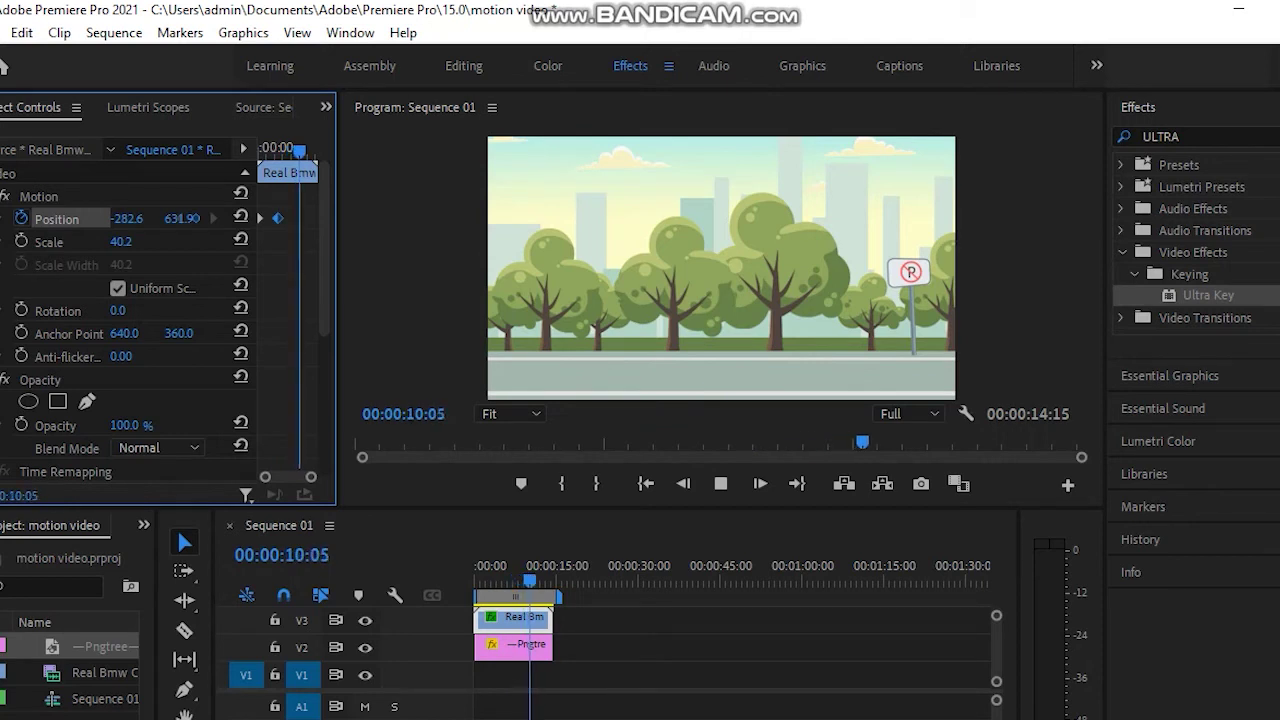
key(space)
key(Home)
key(space)
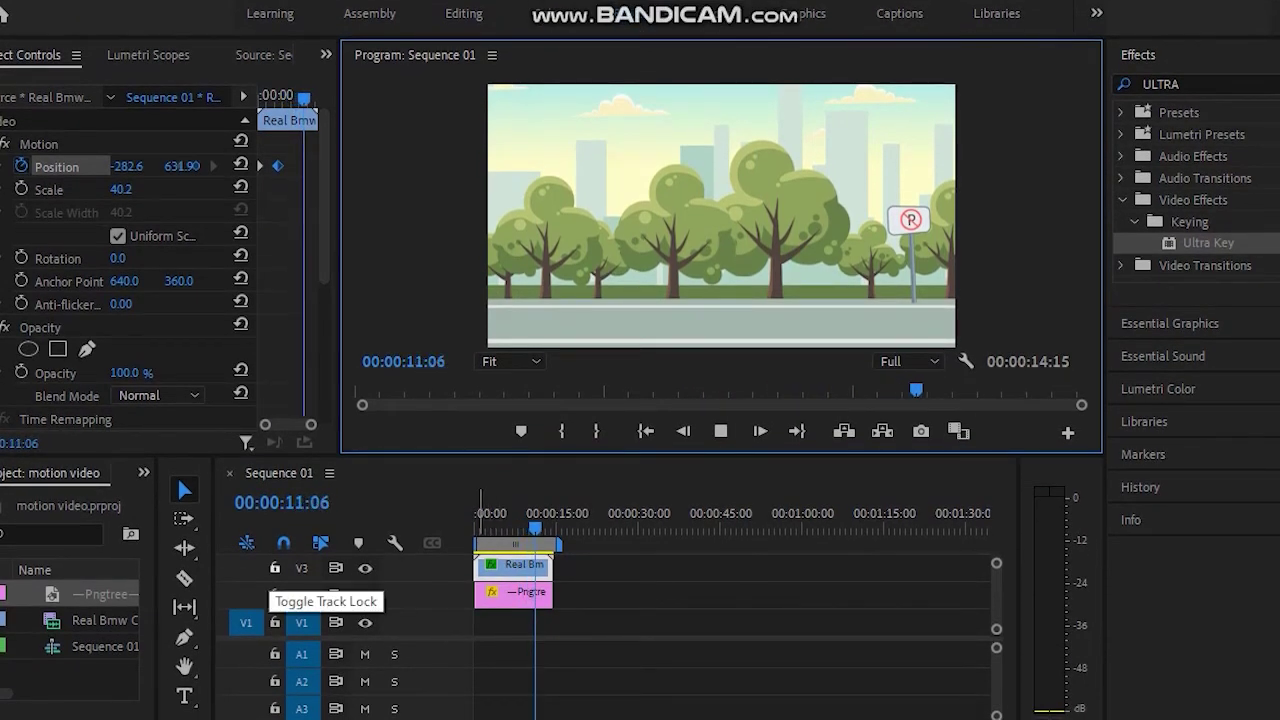
Lock track V3 and extend the start of the background clip on V2 to 00:00:00:00.
click(275, 567)
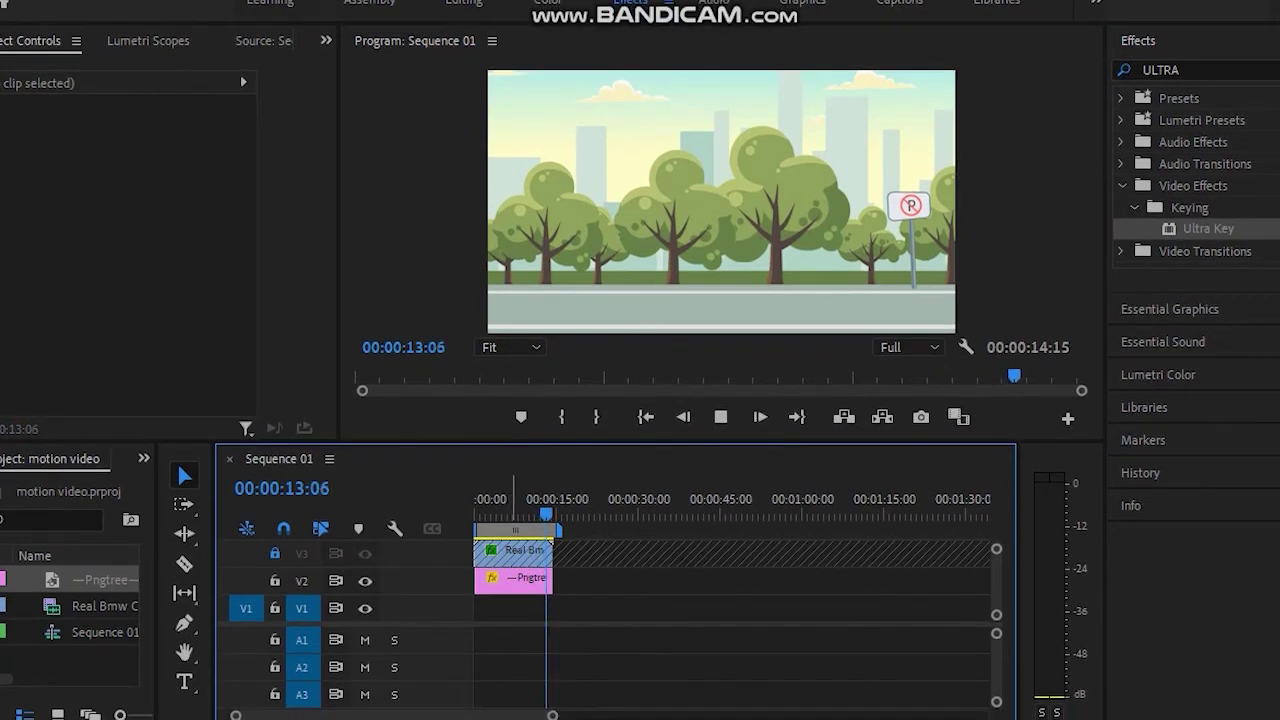
click(507, 596)
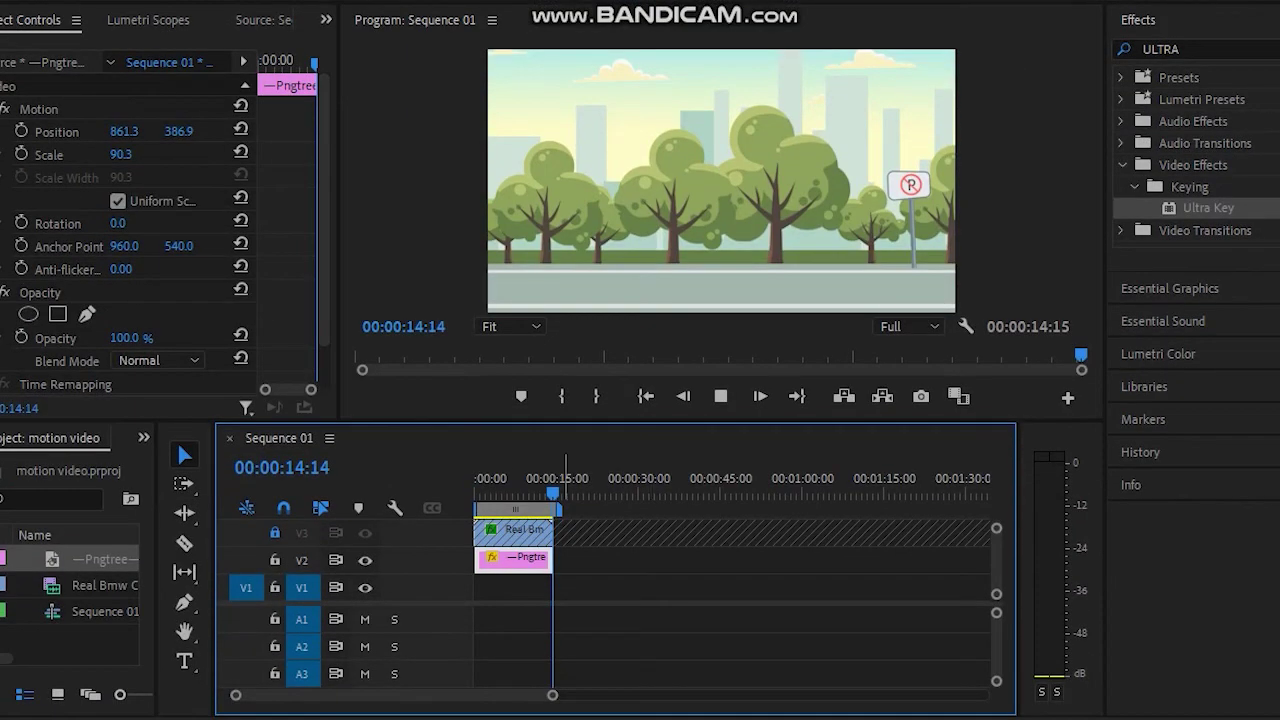
drag(554, 493, 475, 493)
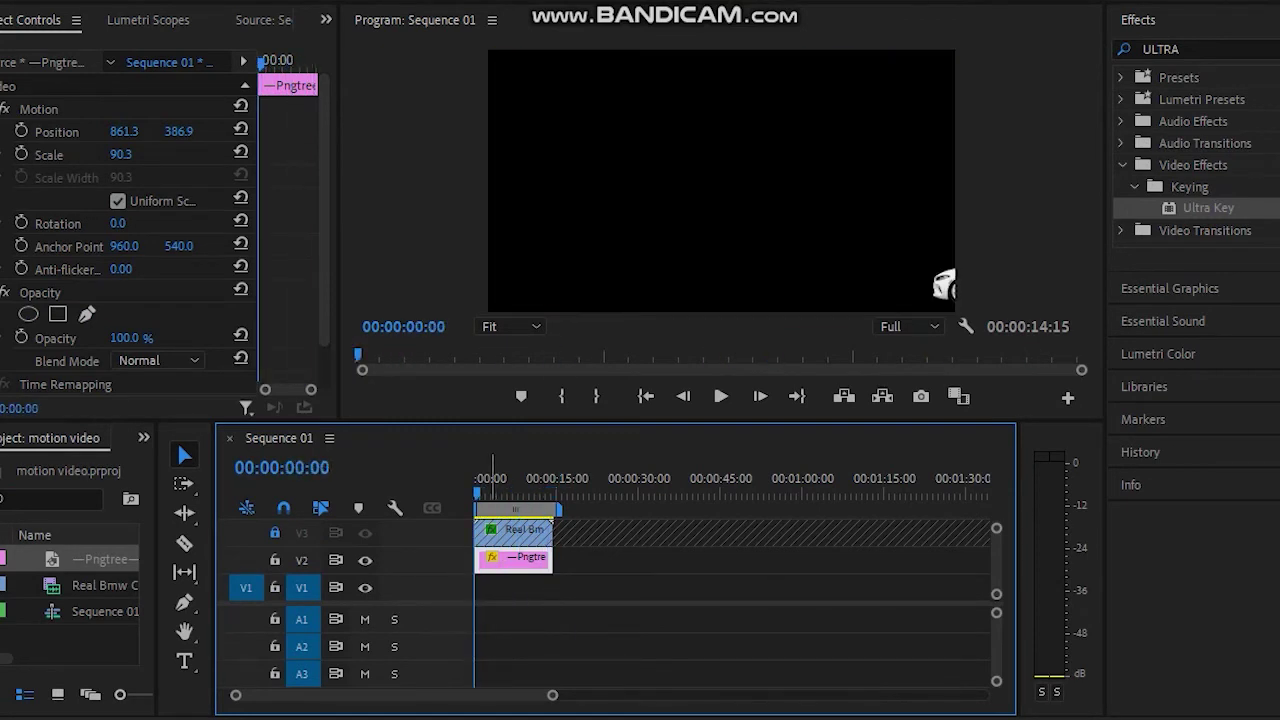
drag(478, 561, 474, 561)
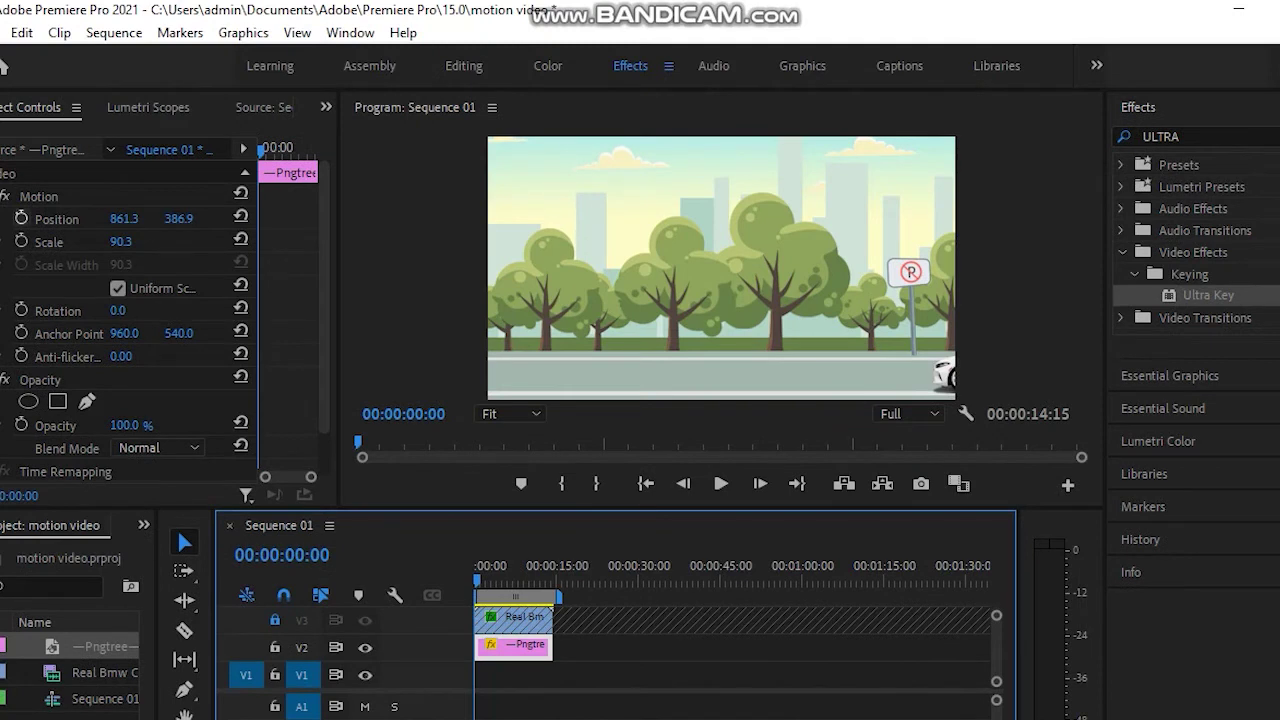
Keyframe the background's horizontal position from 775.3 at 00:00:00:00 to 632.3 at 00:00:14:15.
click(21, 218)
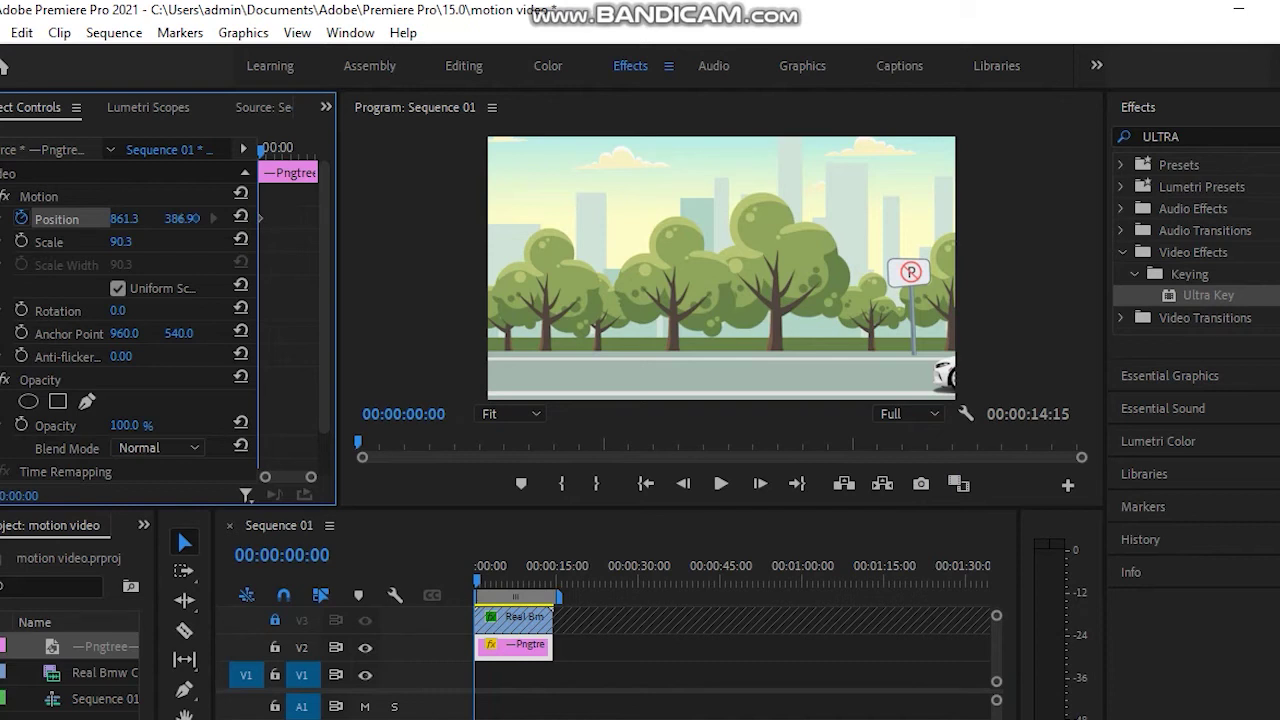
drag(124, 218, 42, 218)
key(space)
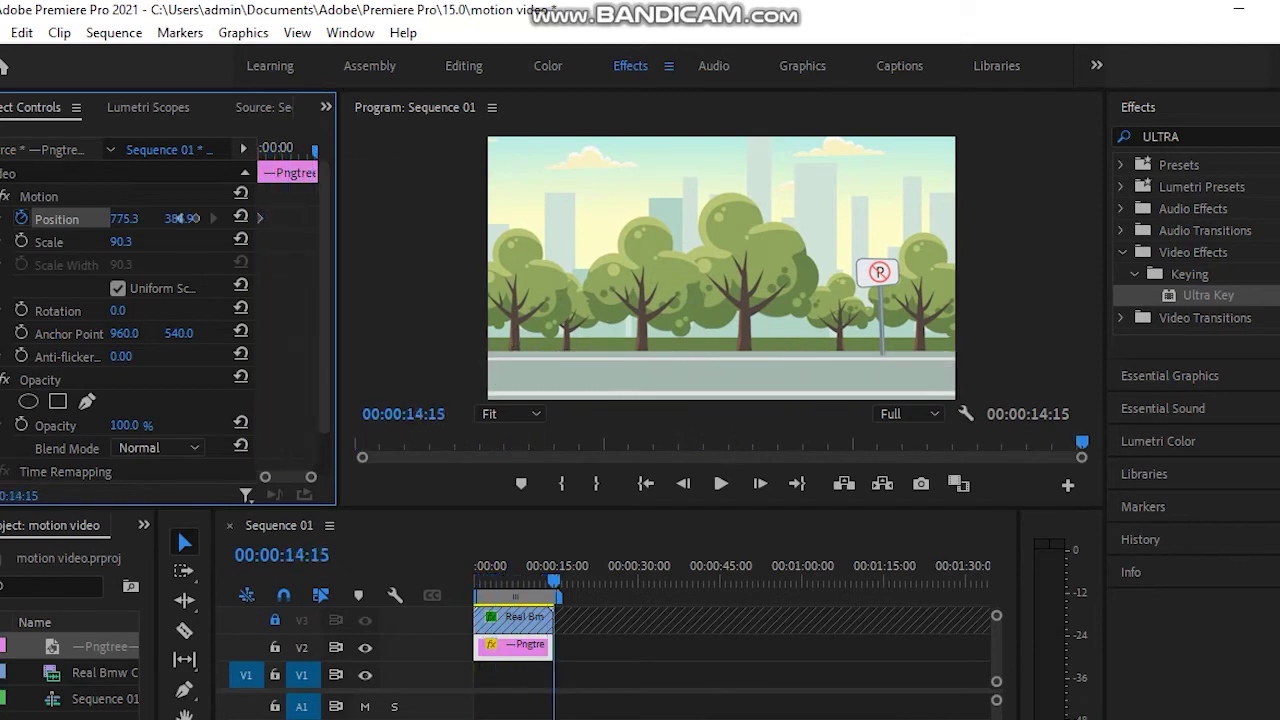
drag(124, 218, 80, 218)
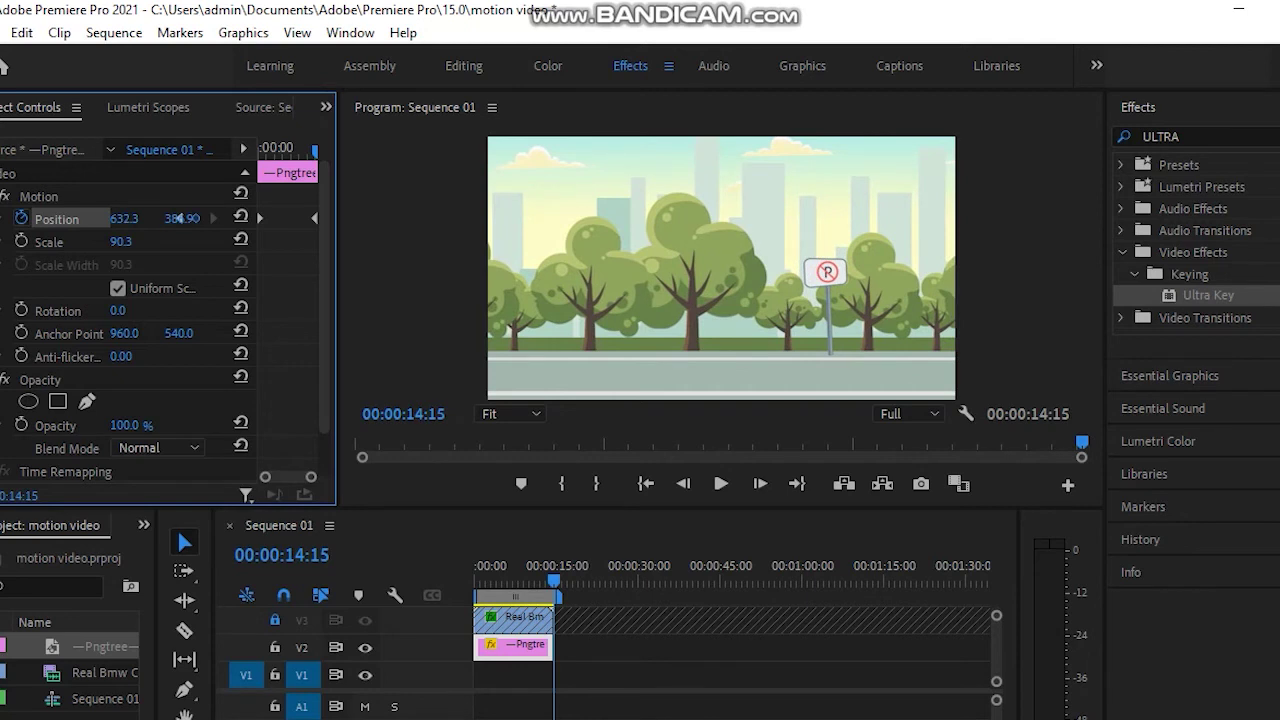
Play the sequence from the beginning to check the background moving behind the car.
drag(556, 580, 473, 580)
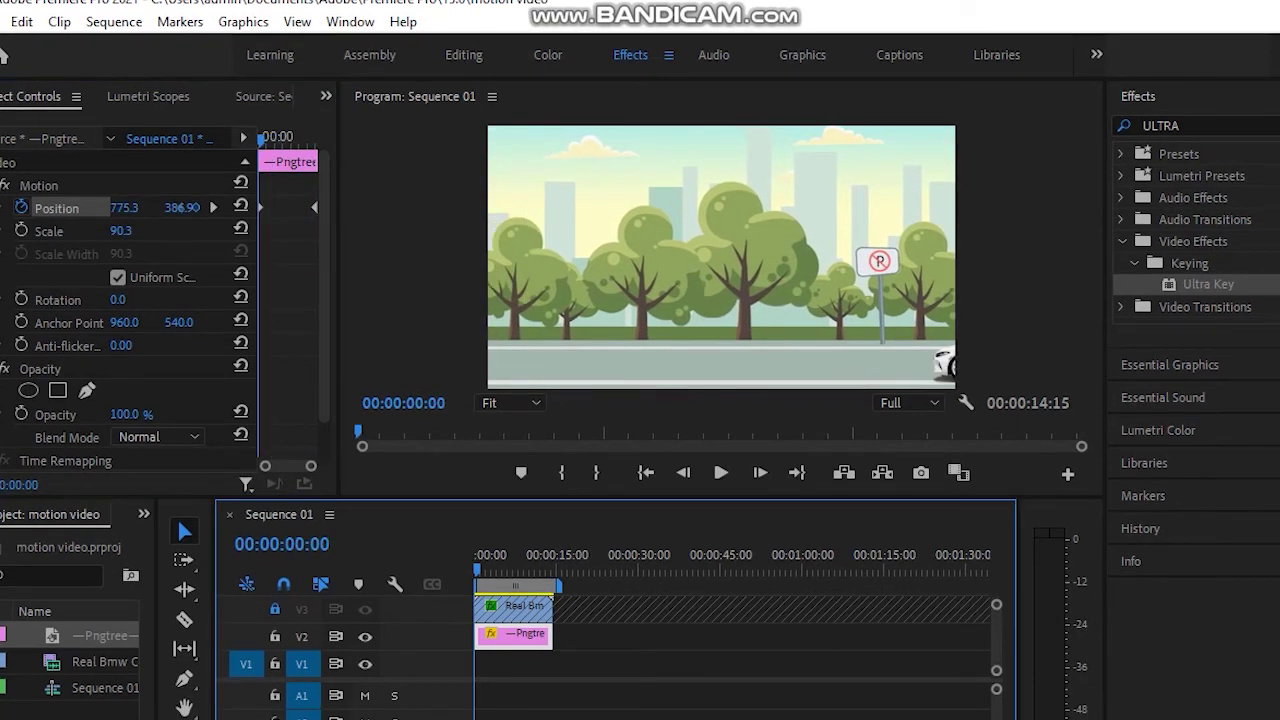
click(720, 472)
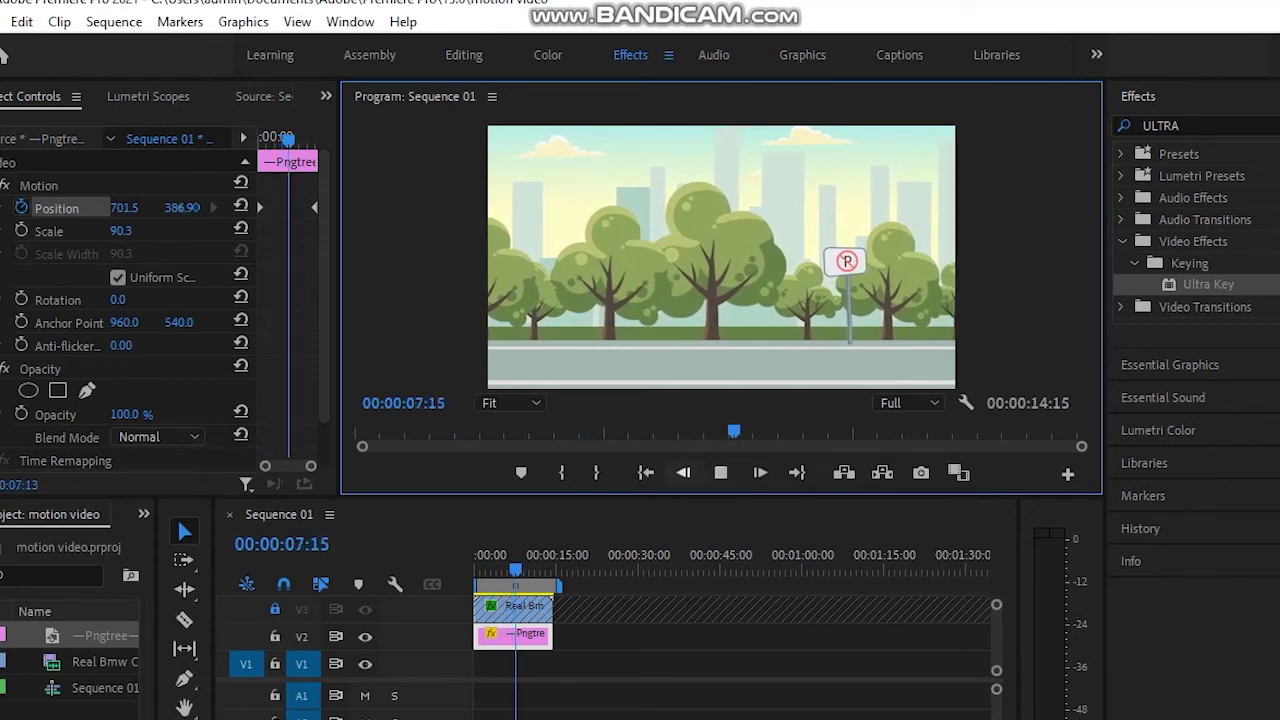
key(space)
key(Home)
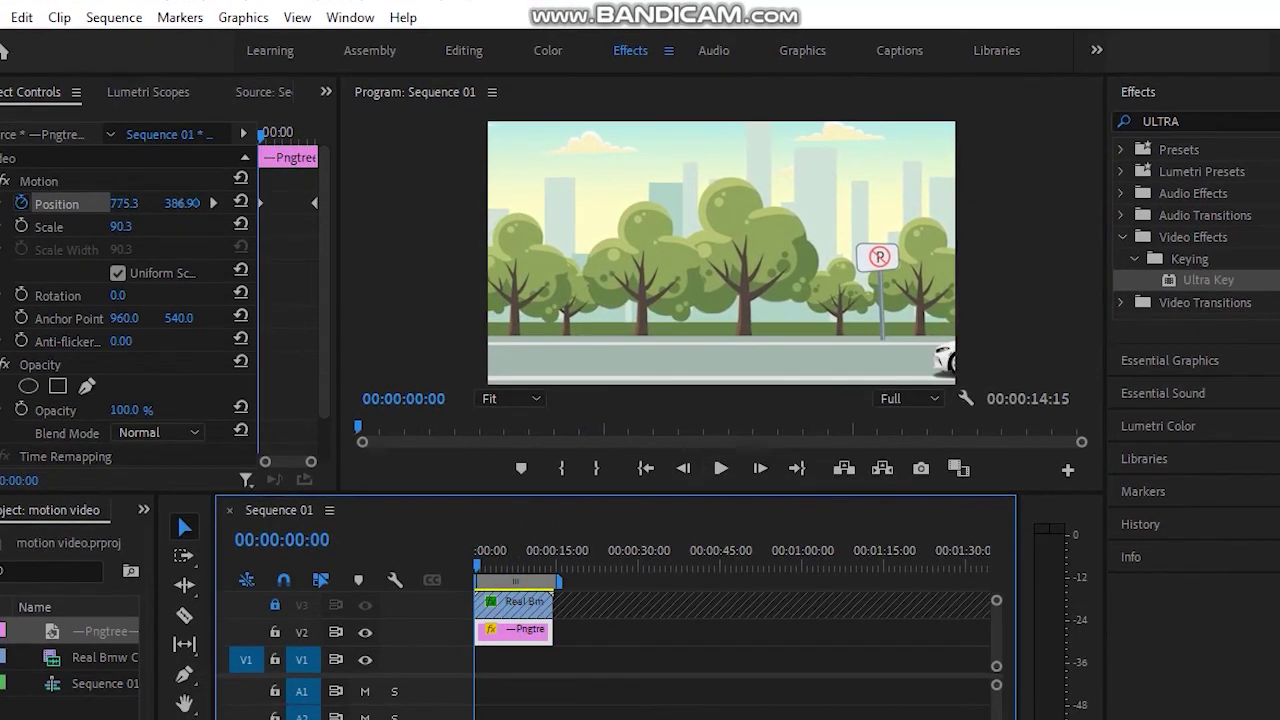
key(space)
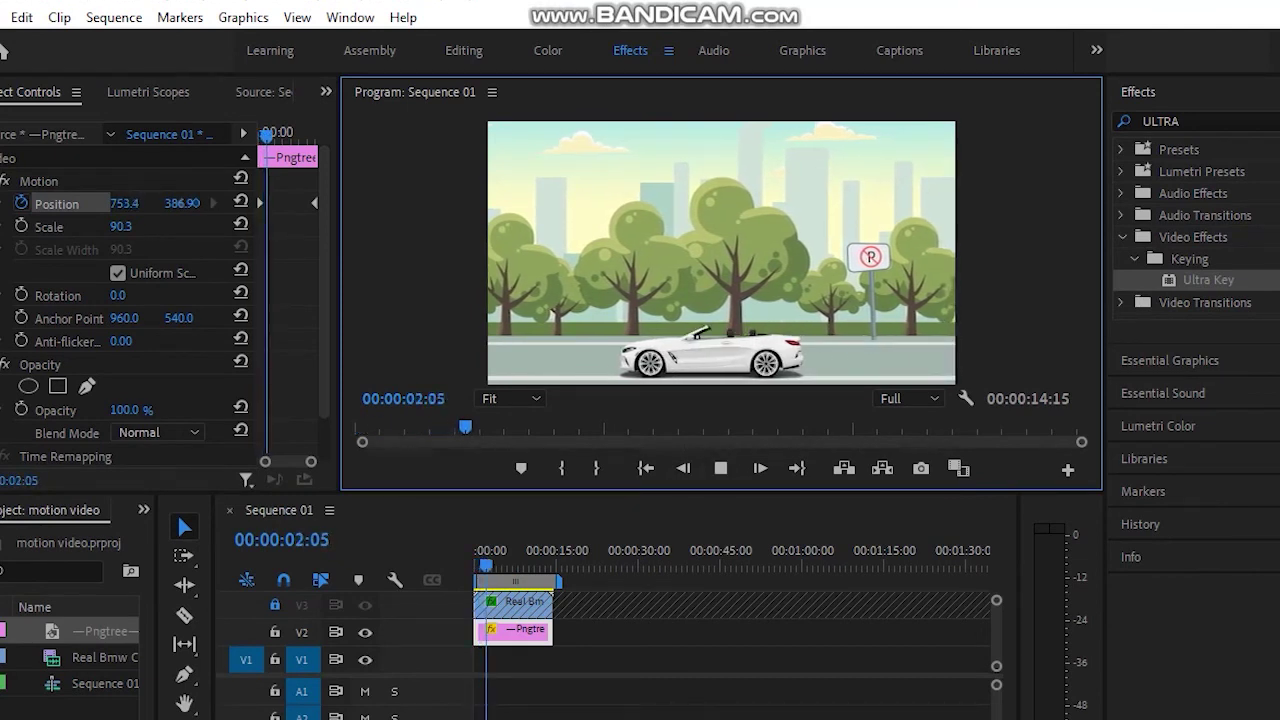
Shift the background's ending Position keyframe into the first quarter of the clip and replay the sequence from near the start.
click(314, 203)
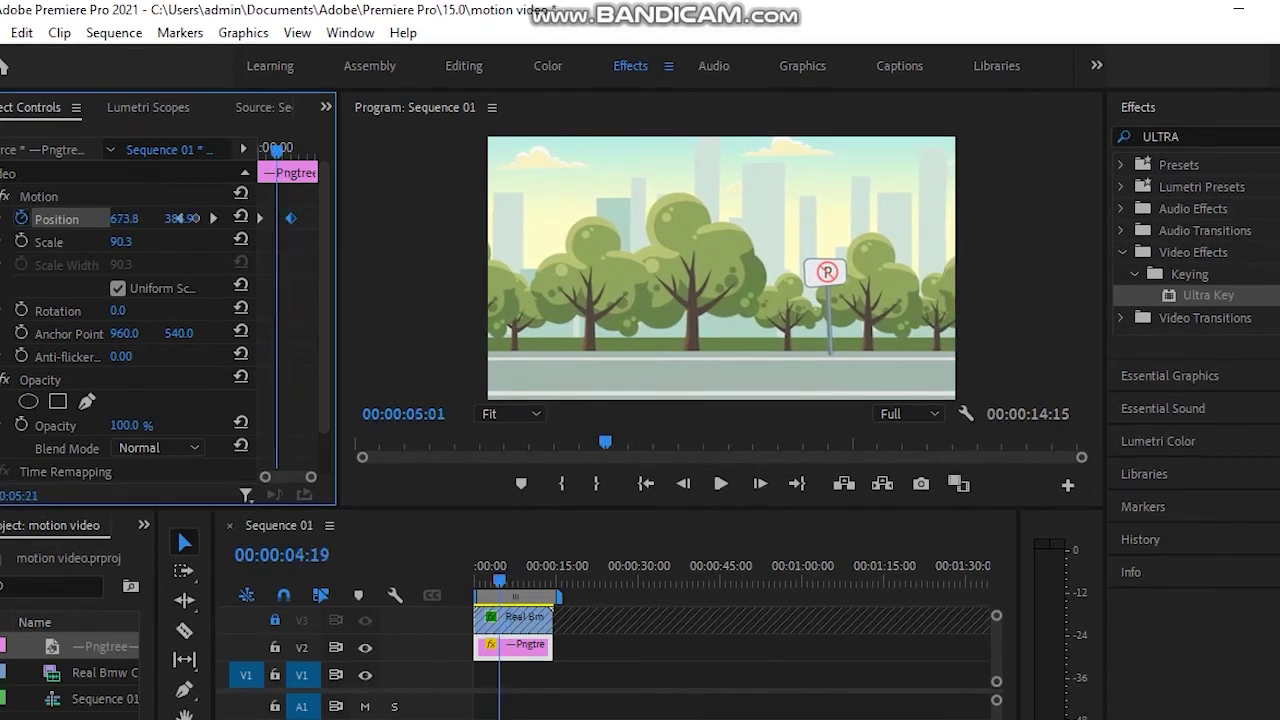
drag(276, 148, 240, 141)
key(space)
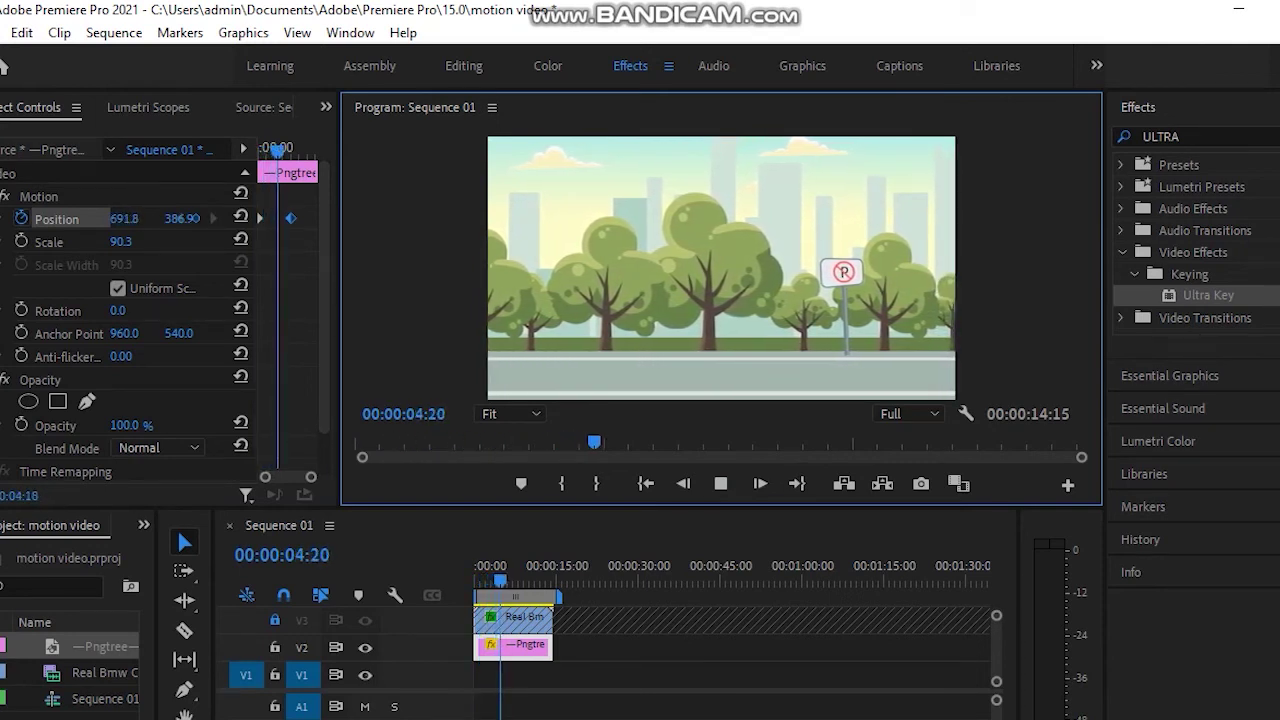
drag(291, 218, 281, 218)
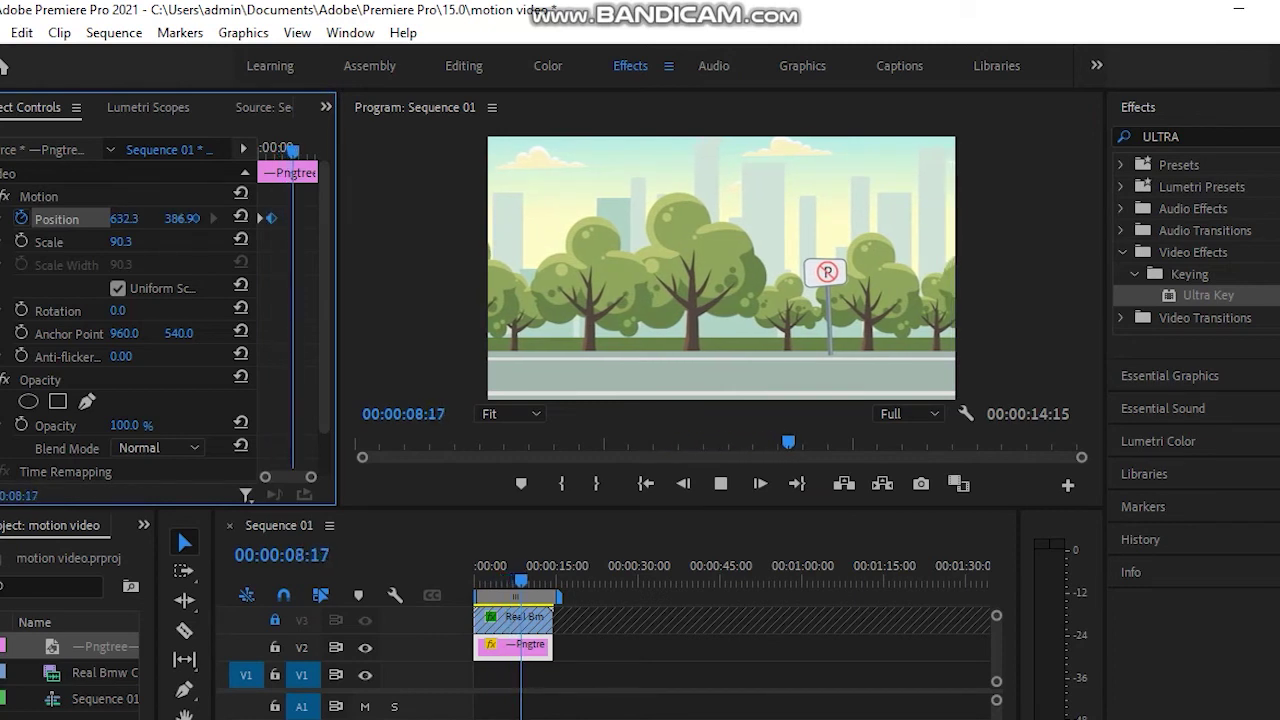
key(Home)
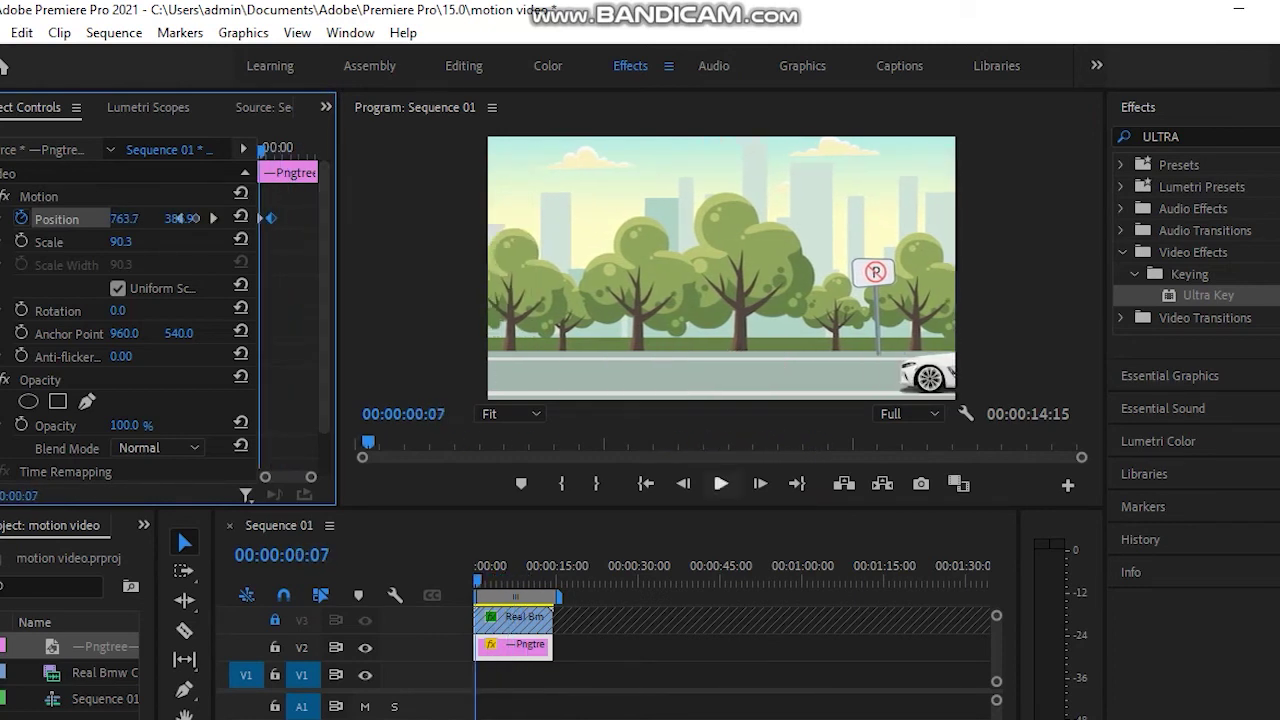
click(720, 483)
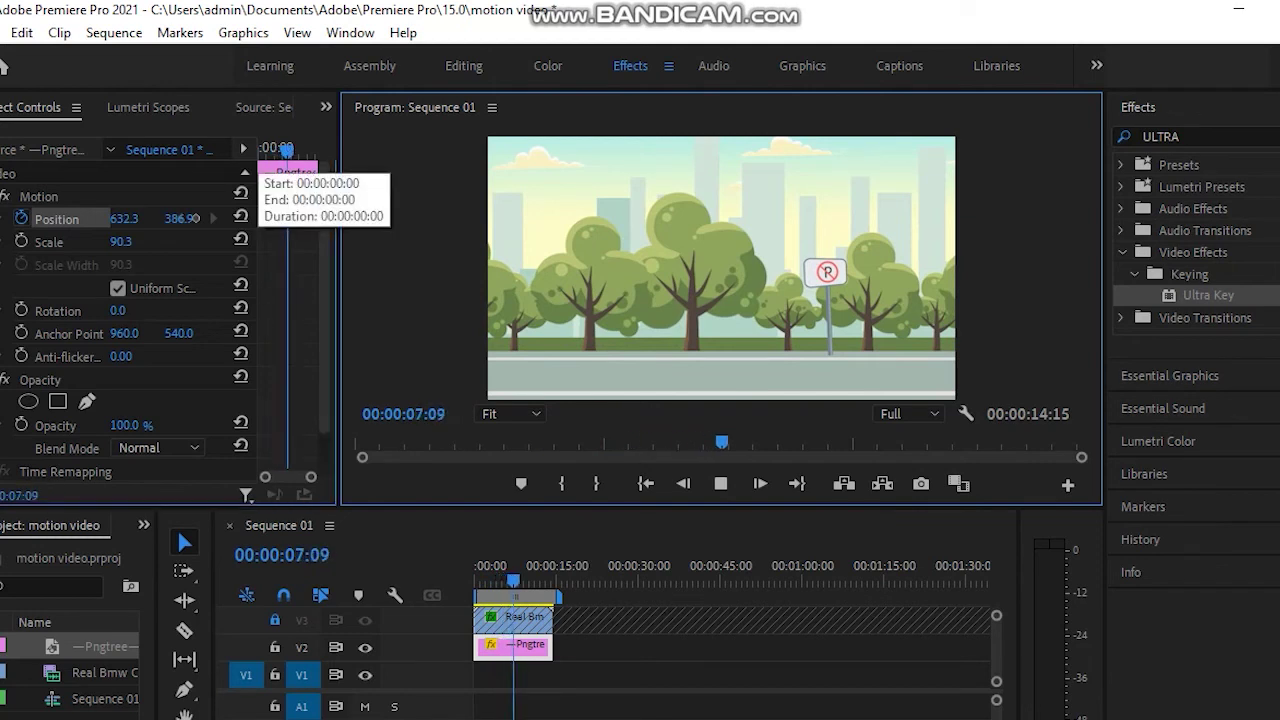
Add a background Position keyframe at 00:00:05:08 with horizontal position 518.3 and preview from the start.
click(283, 150)
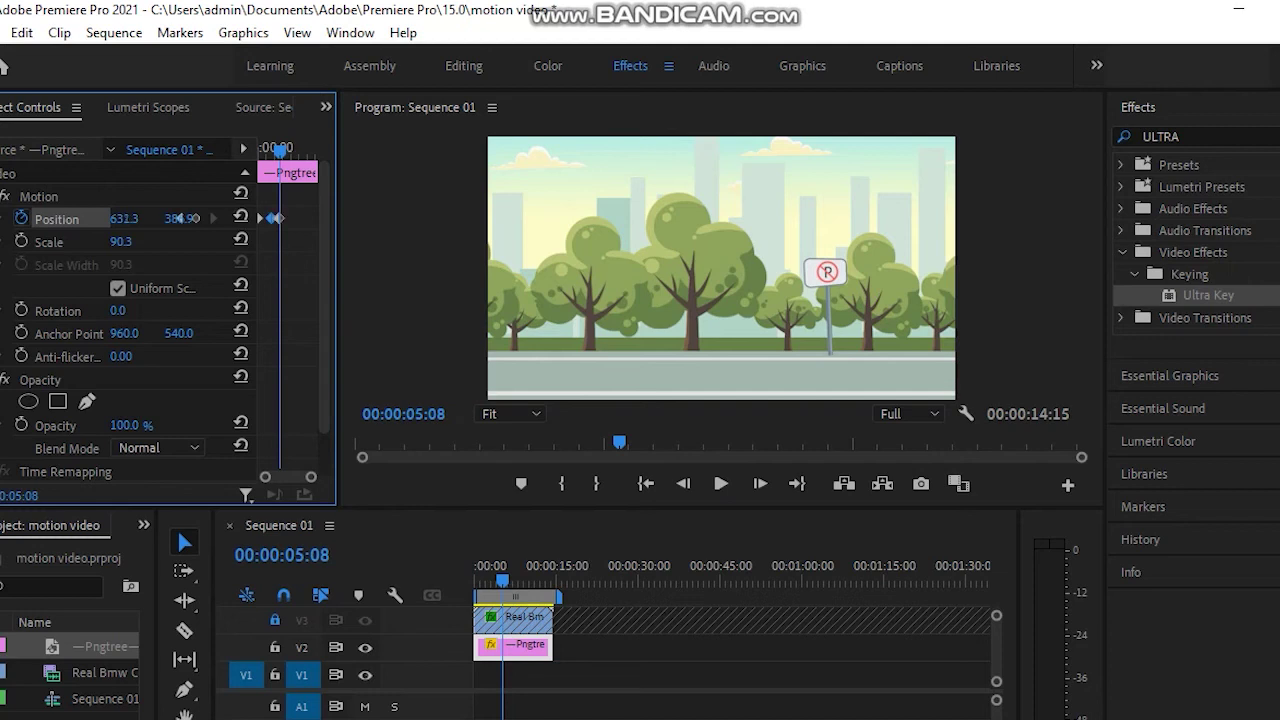
drag(124, 218, 74, 218)
drag(182, 218, 182, 218)
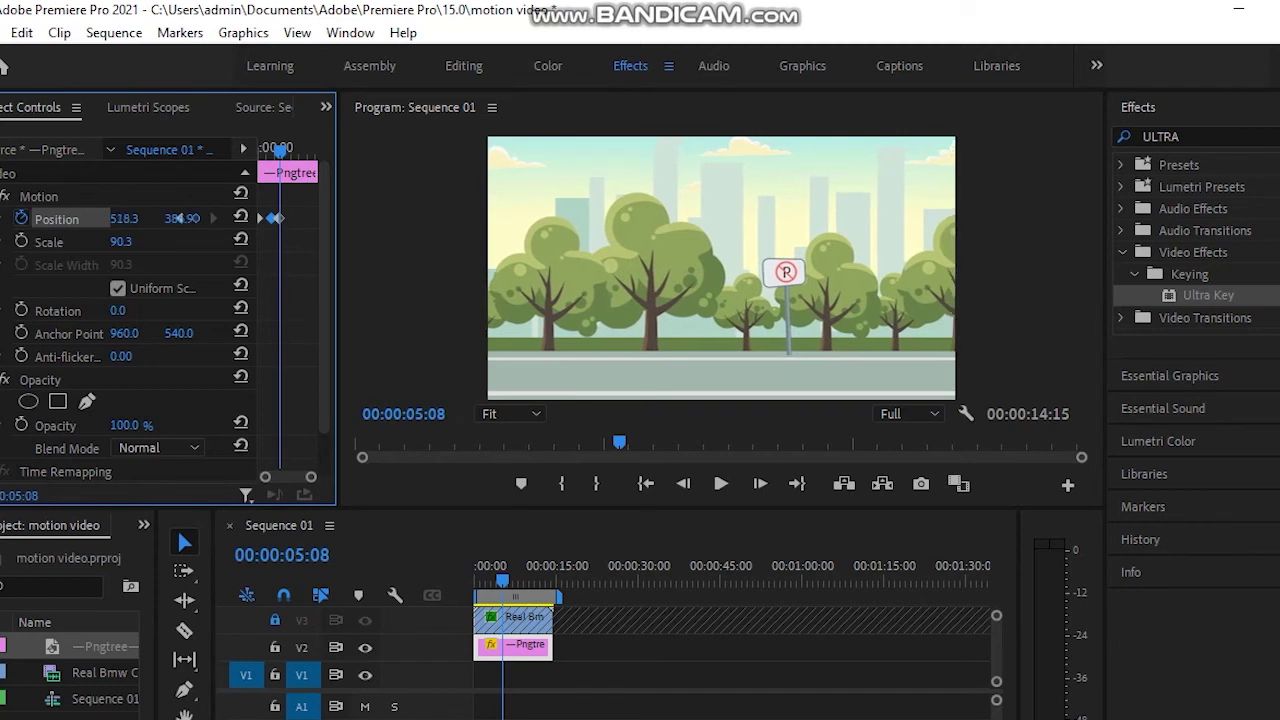
drag(280, 151, 258, 151)
click(720, 483)
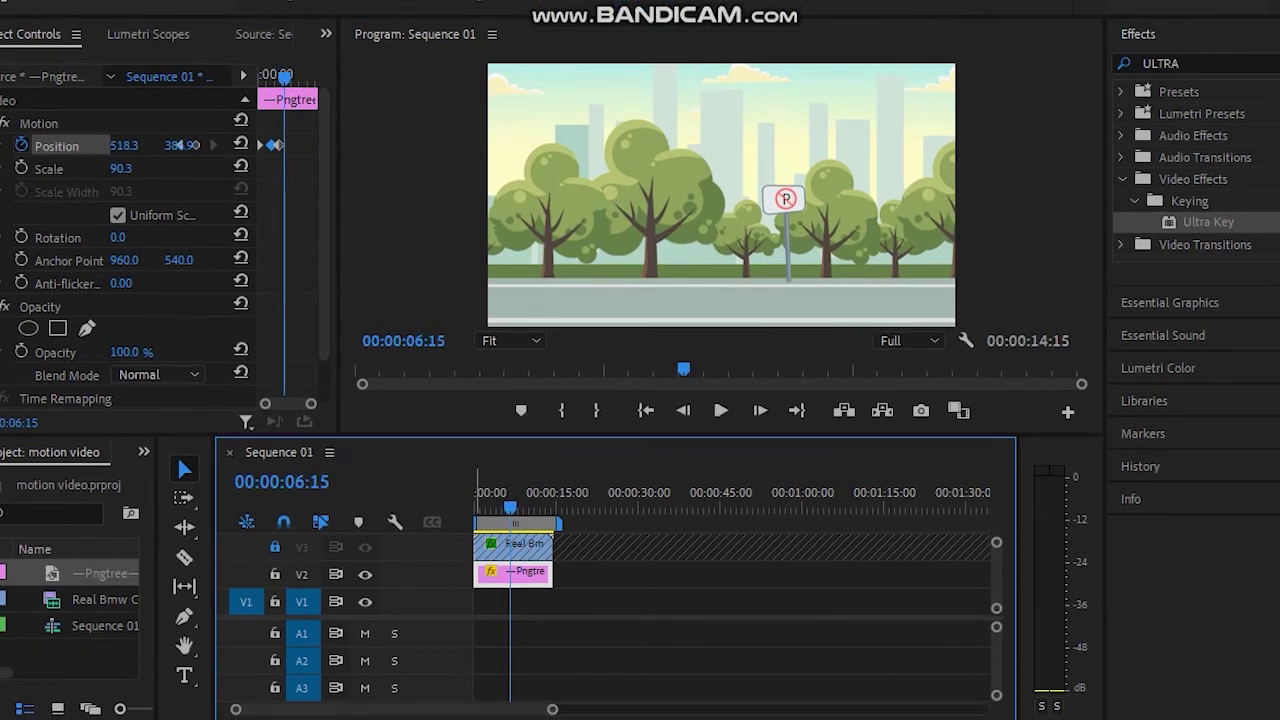
Unlock track V3, lock V2, and move the car's ending Position keyframe to about the middle of its clip.
click(275, 574)
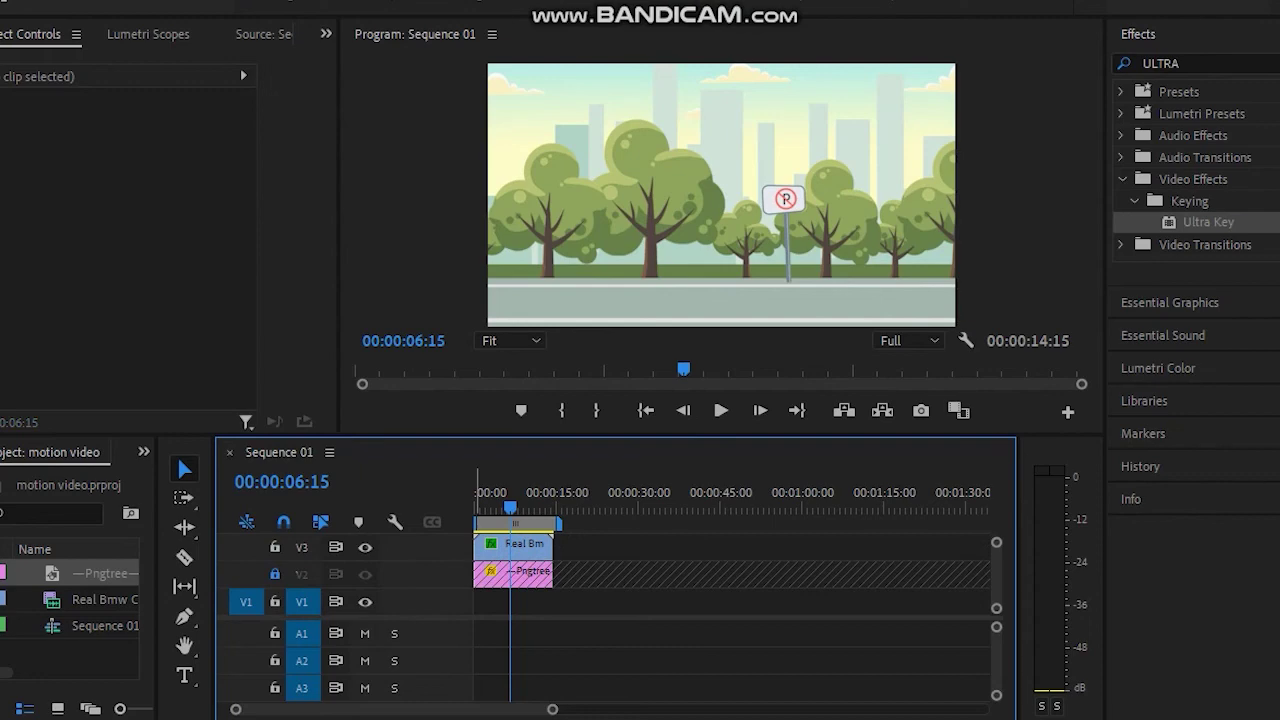
click(499, 548)
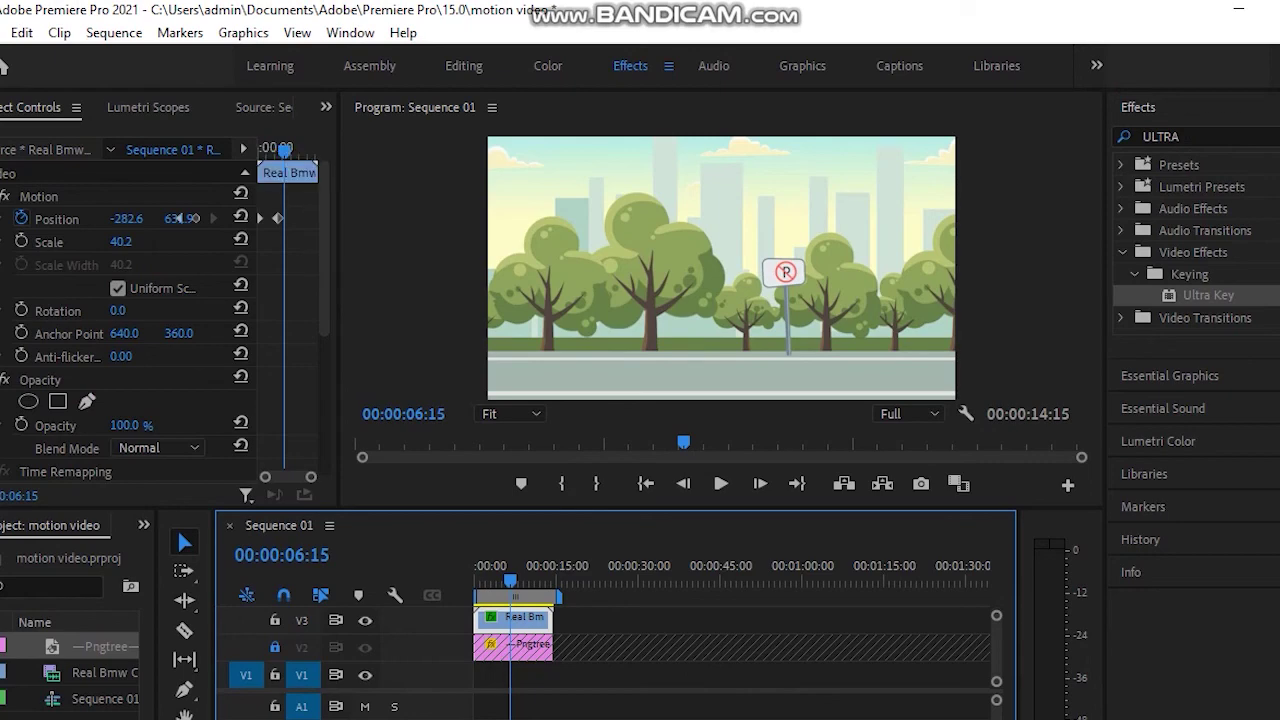
click(278, 218)
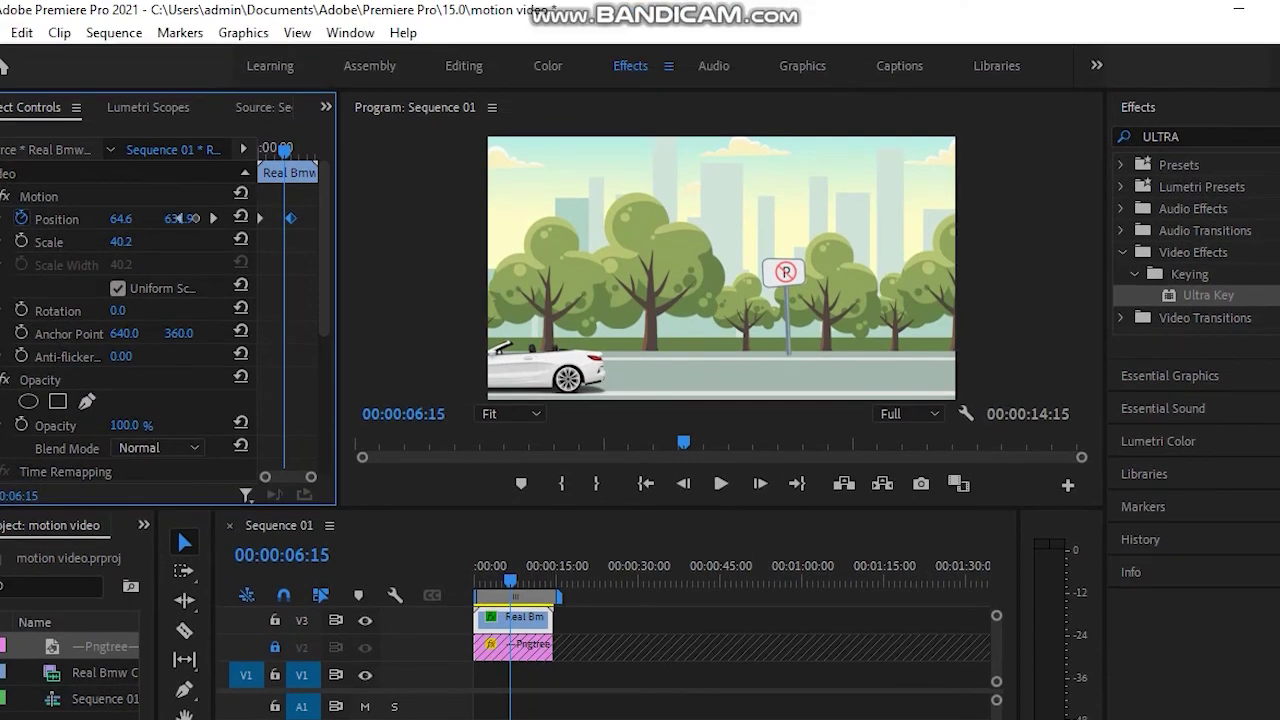
mouse_move(284, 93)
mouse_down()
mouse_move(259, 93)
mouse_move(295, 94)
mouse_up()
Unlock track V2 and split the car and background clips at 00:00:10:09.
click(275, 609)
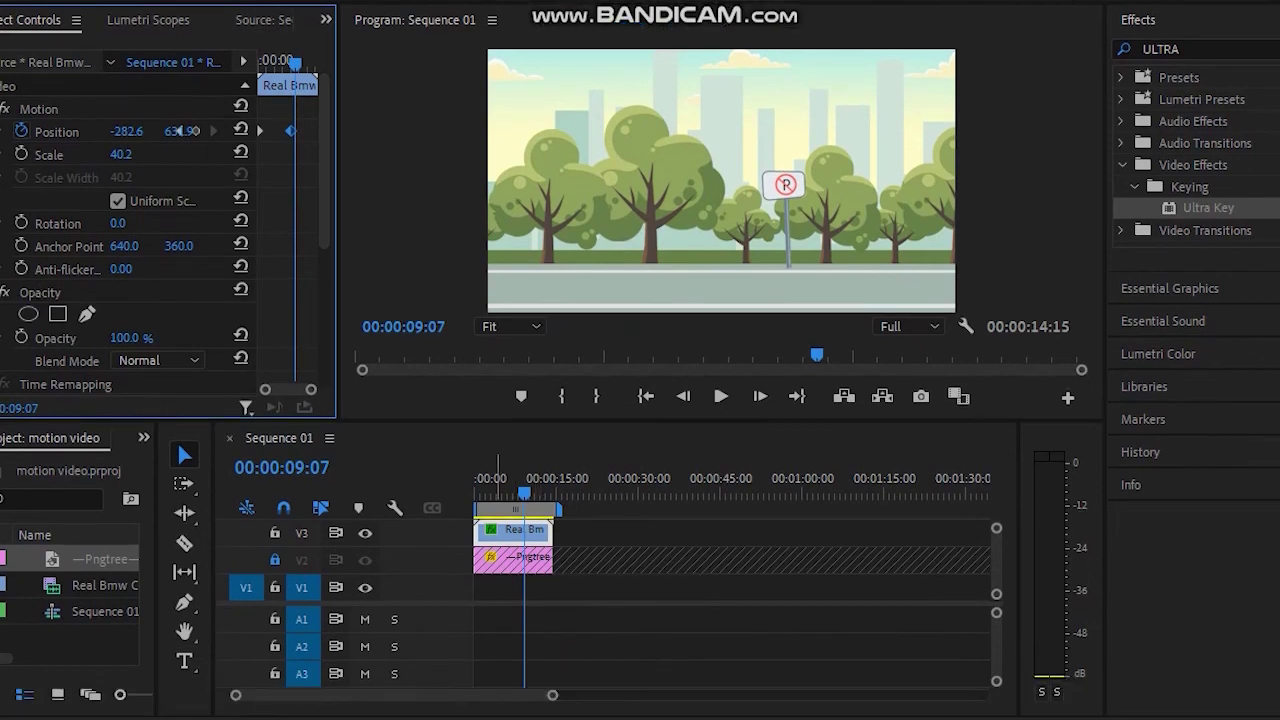
click(481, 668)
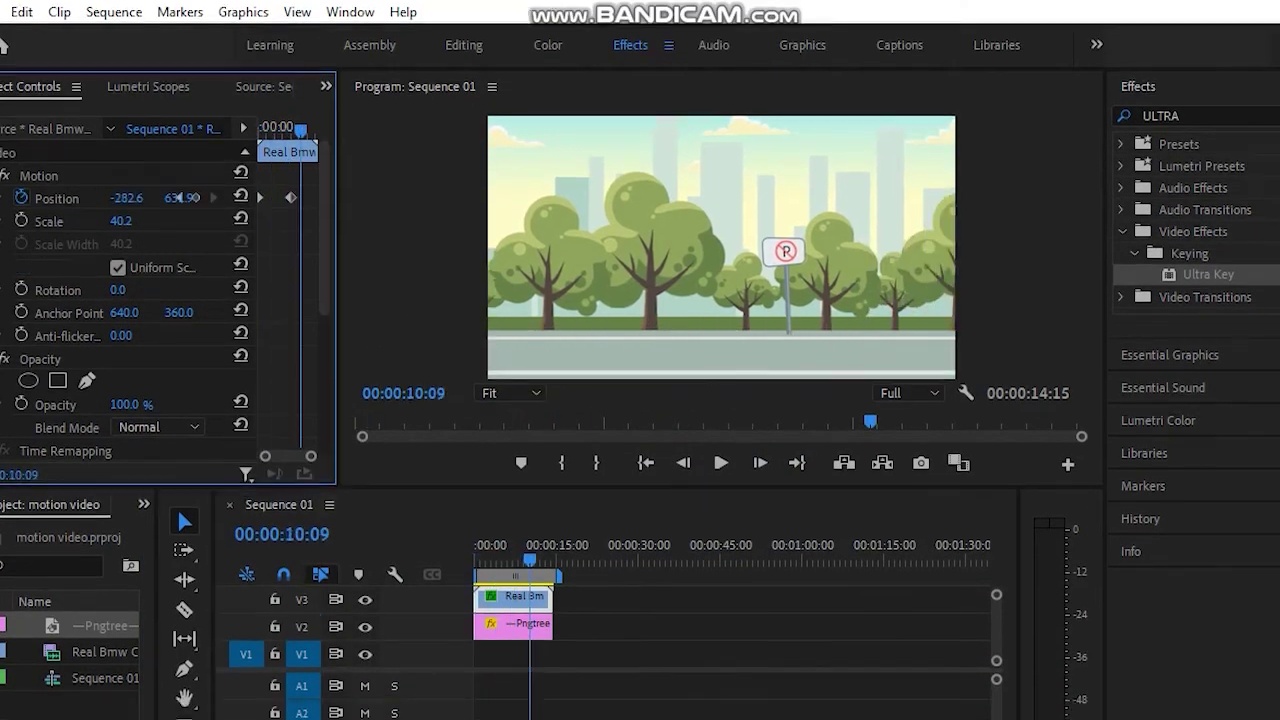
click(184, 609)
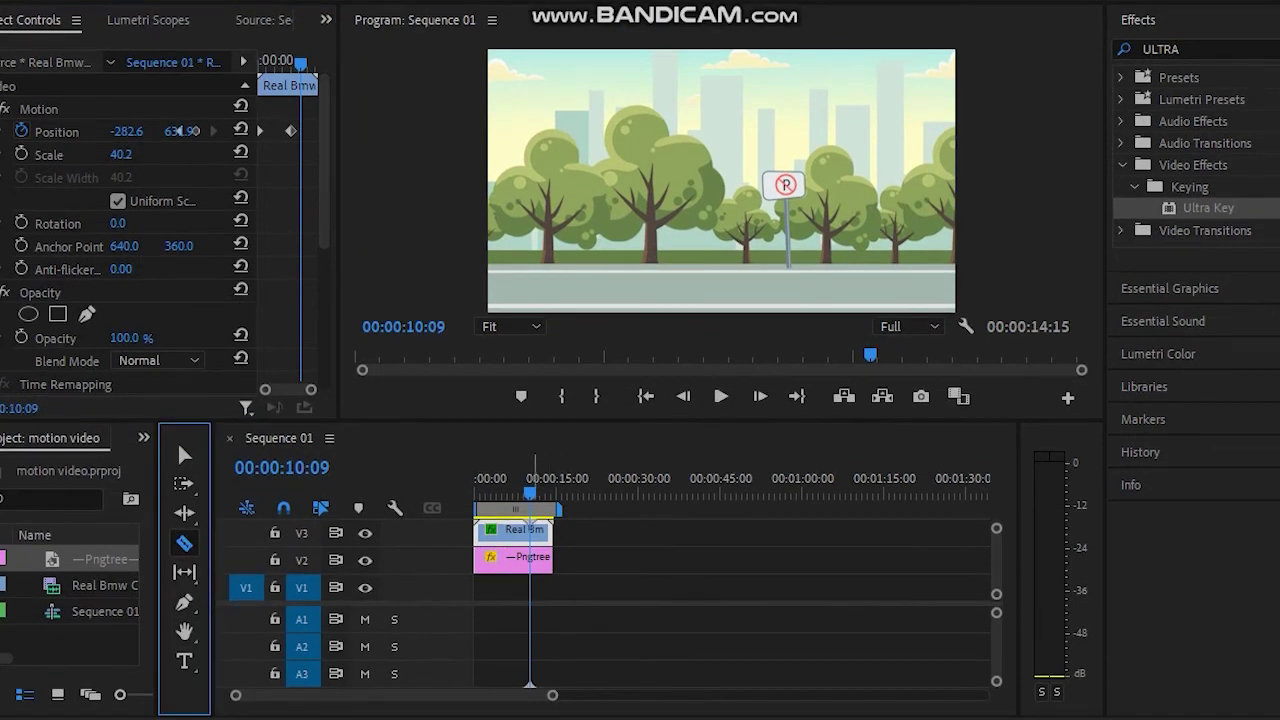
click(530, 531)
click(530, 558)
Delete the car and background pieces after the cut at 00:00:10:09.
click(184, 455)
click(547, 533)
key(Delete)
click(545, 560)
key(Delete)
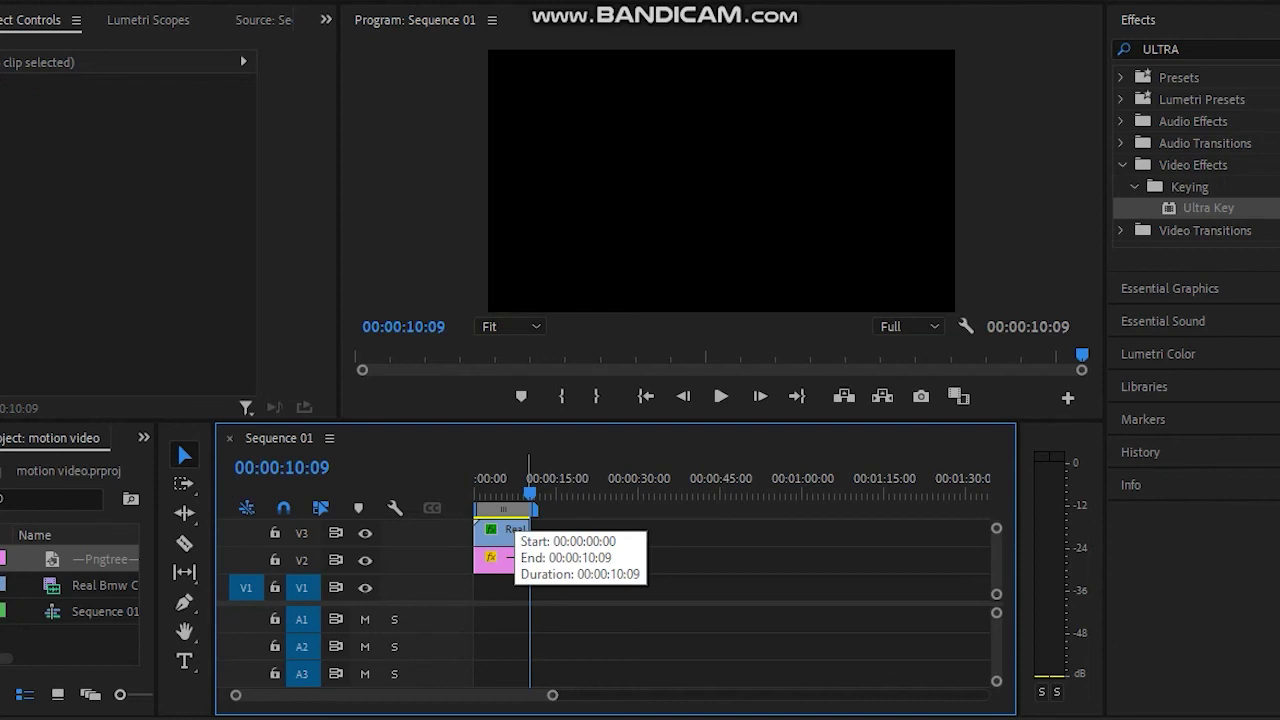
Play the trimmed sequence from the start and enlarge the Program monitor in both height and width.
key(Home)
click(720, 396)
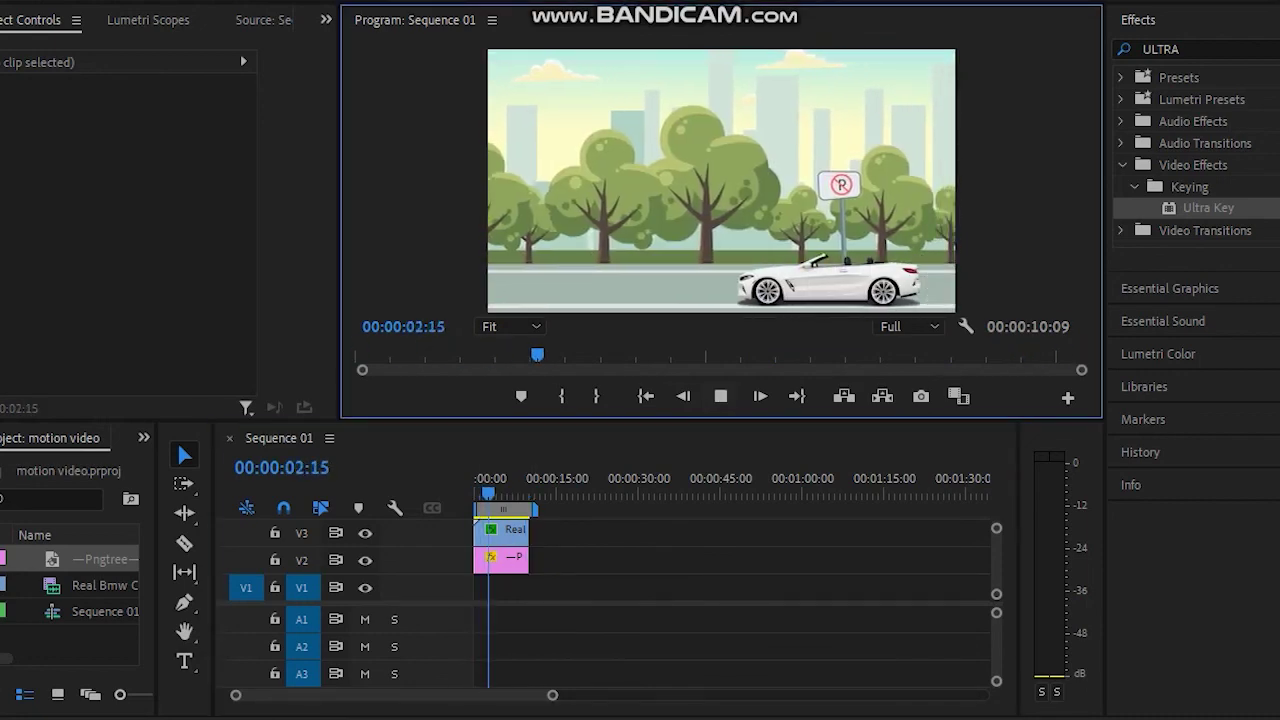
drag(720, 420, 720, 543)
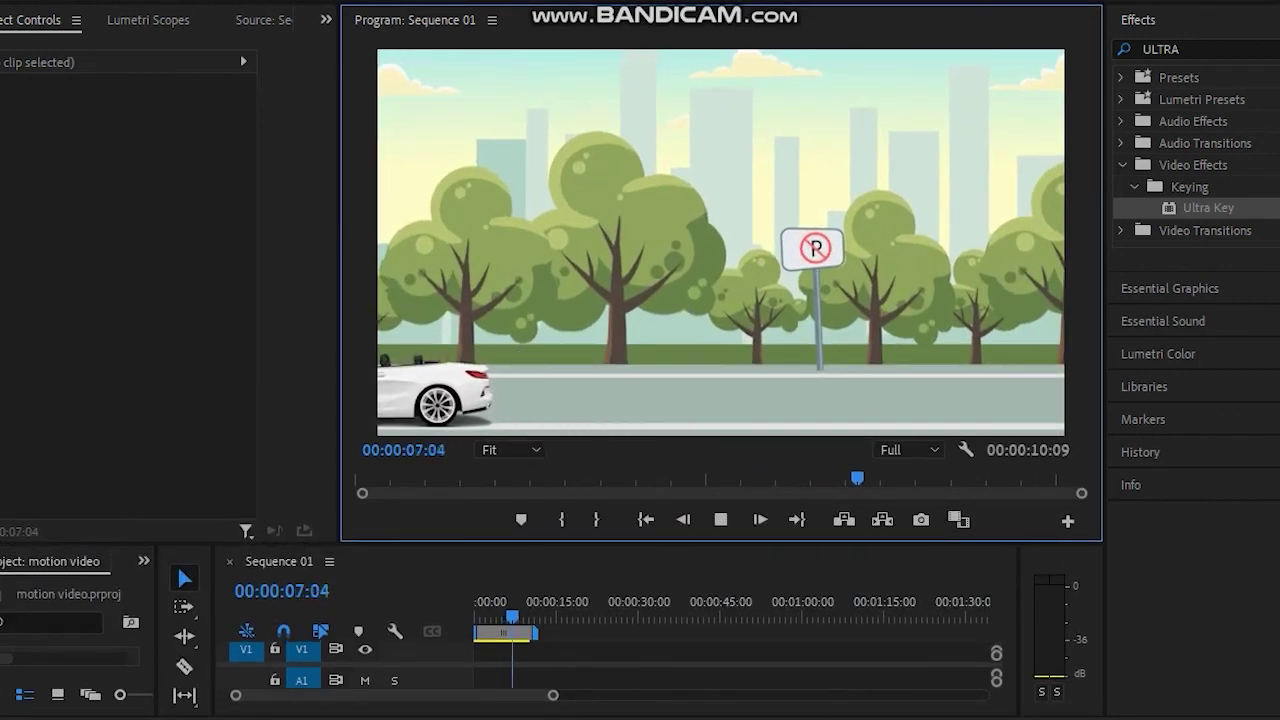
drag(338, 300, 24, 300)
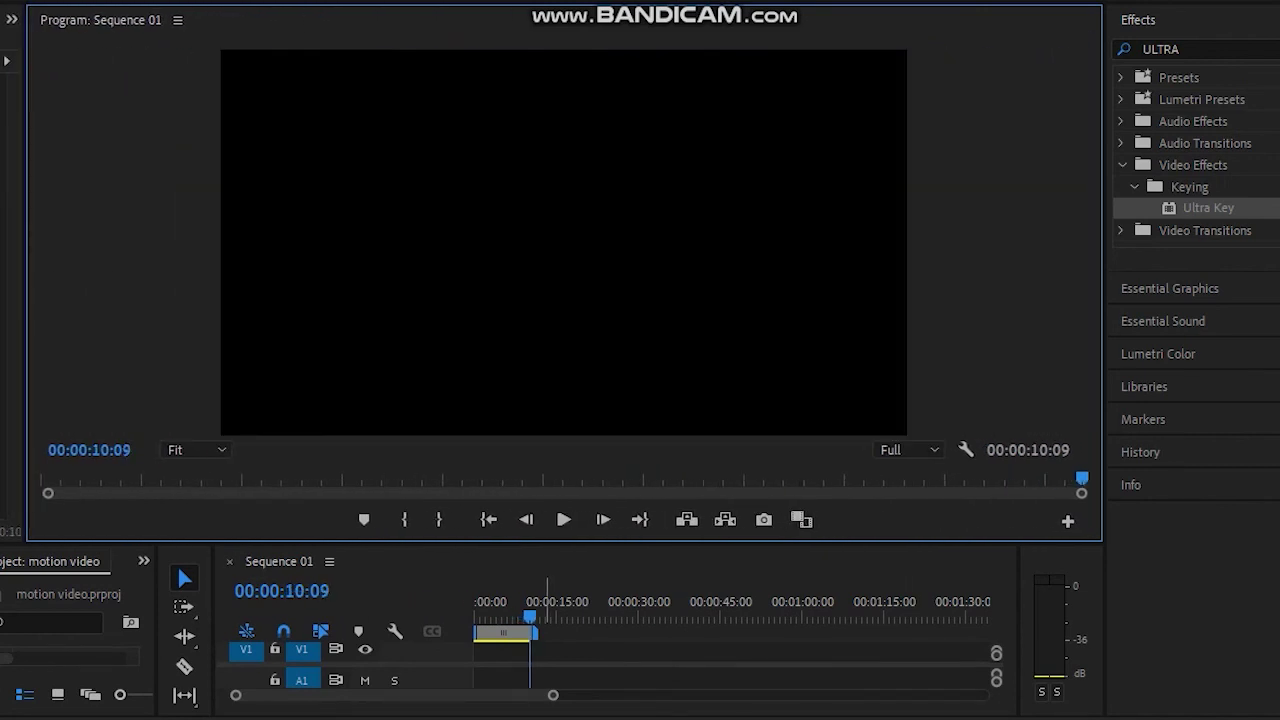
Replay the car animation in the enlarged preview and return the playhead to 00:00:00:00.
click(563, 519)
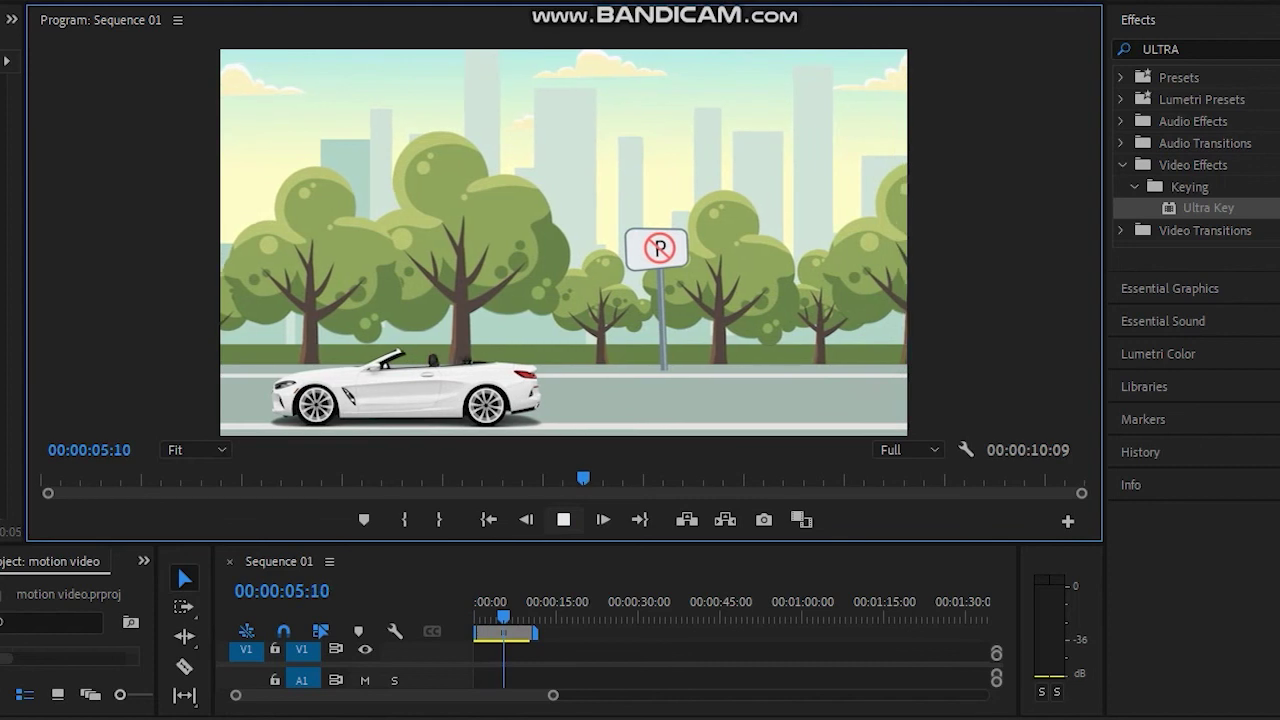
drag(521, 616, 474, 616)
click(563, 519)
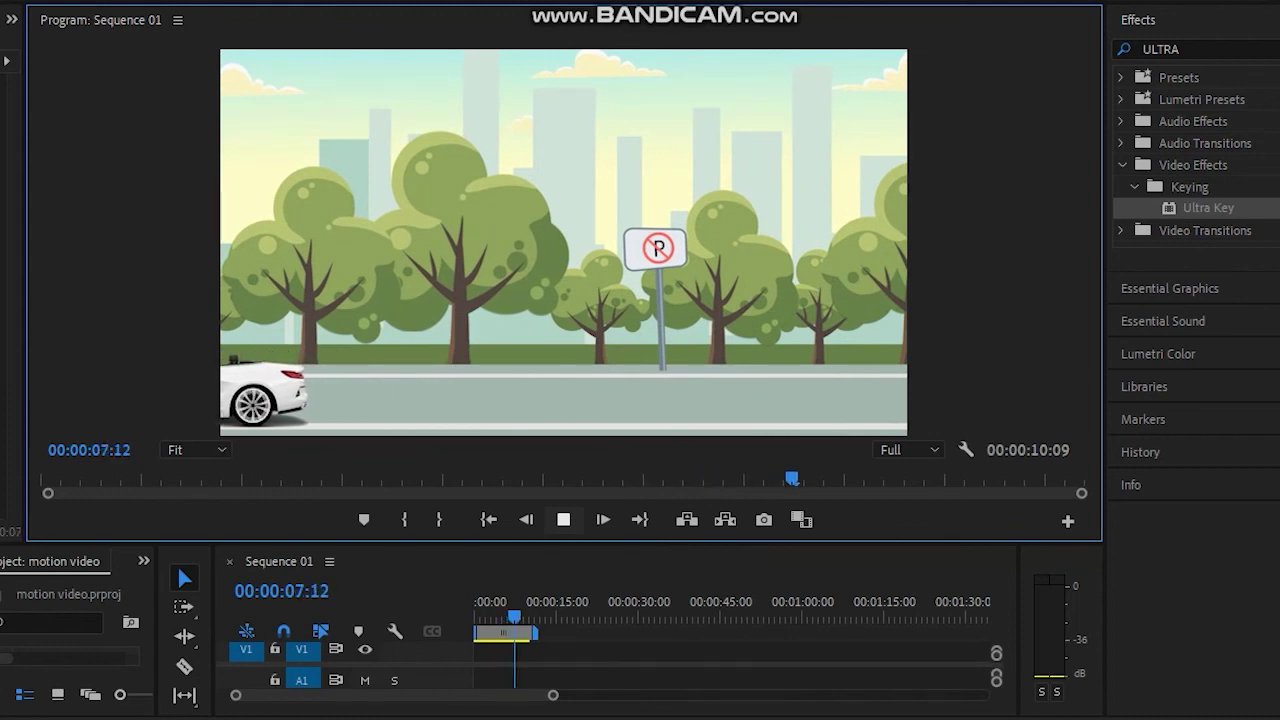
drag(529, 616, 474, 616)
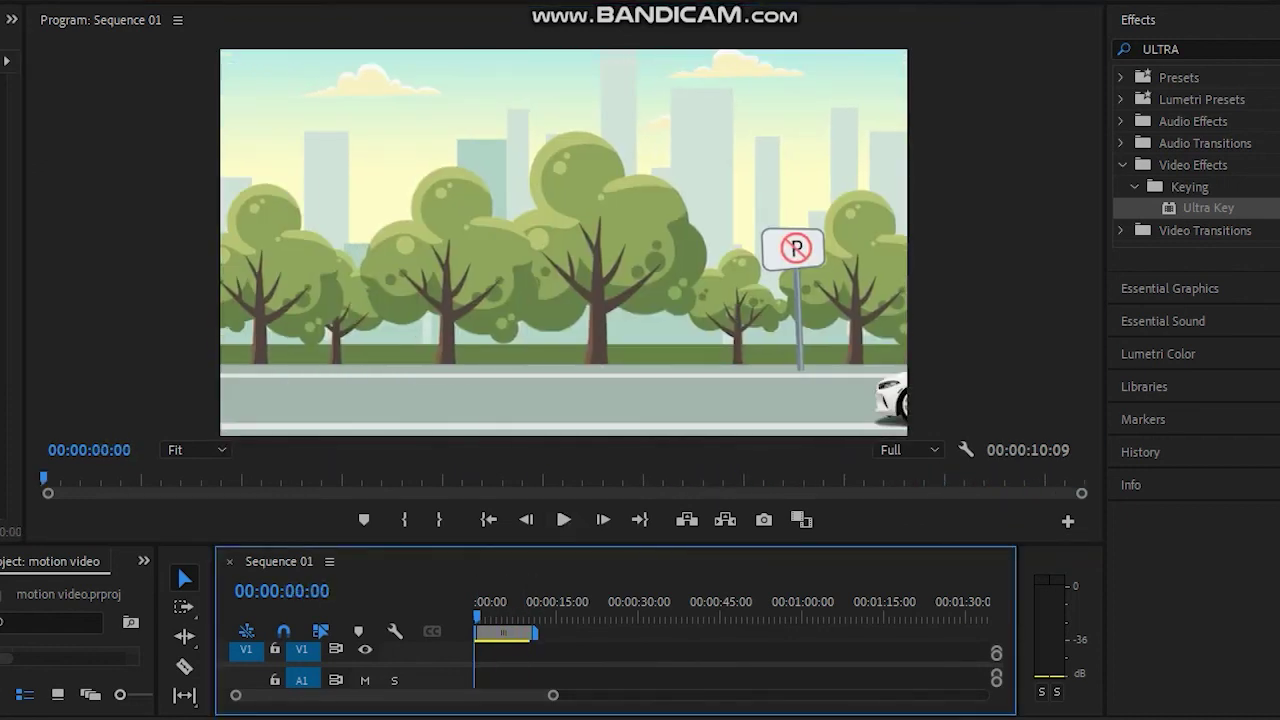